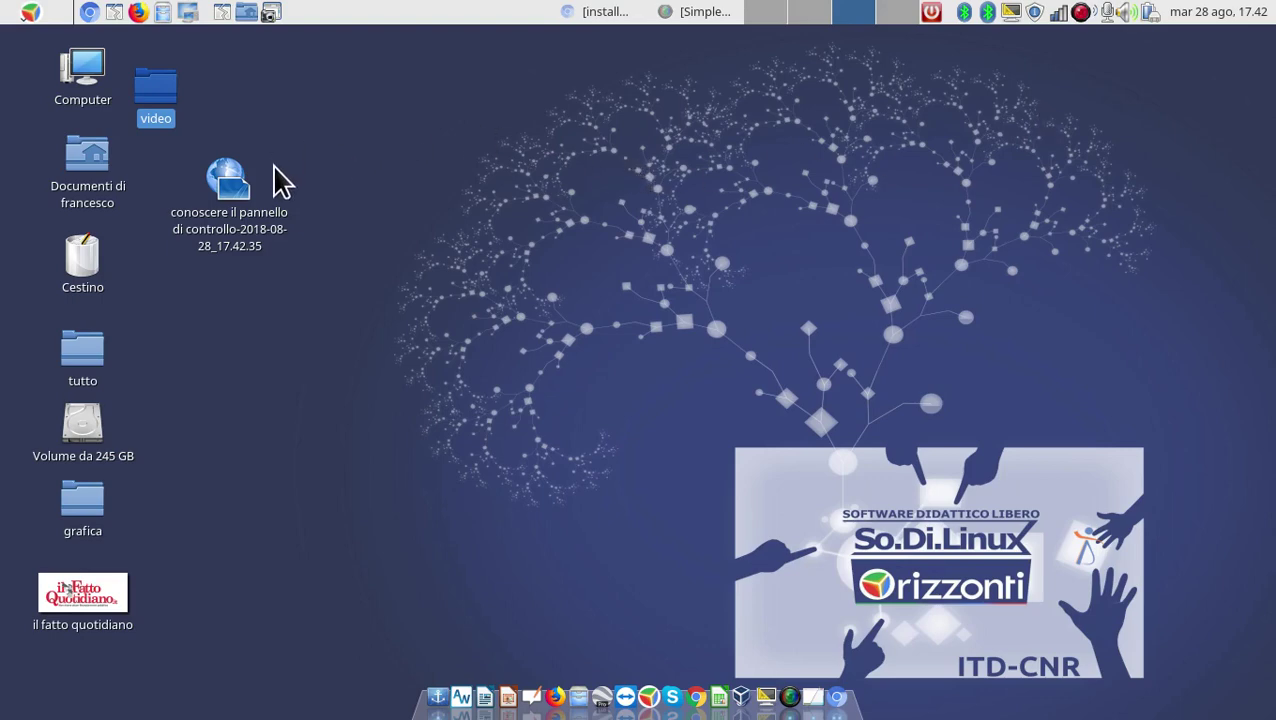
left_click(361, 238)
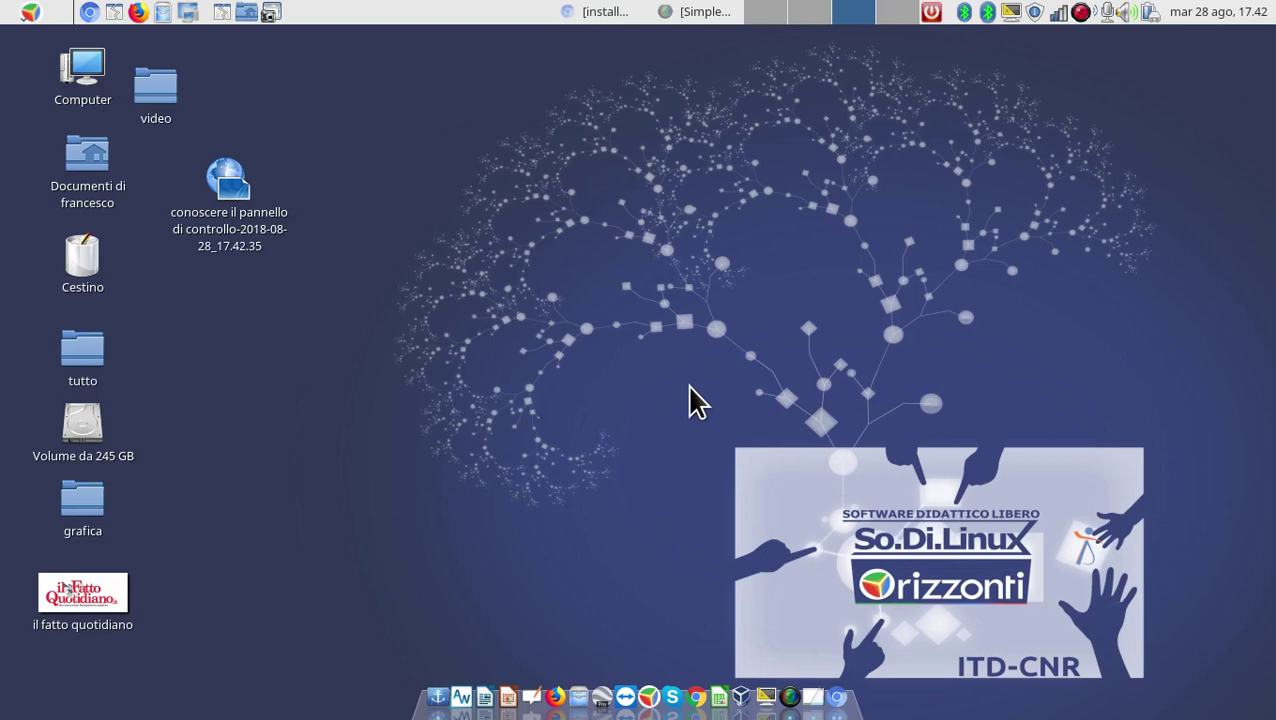
left_click(32, 15)
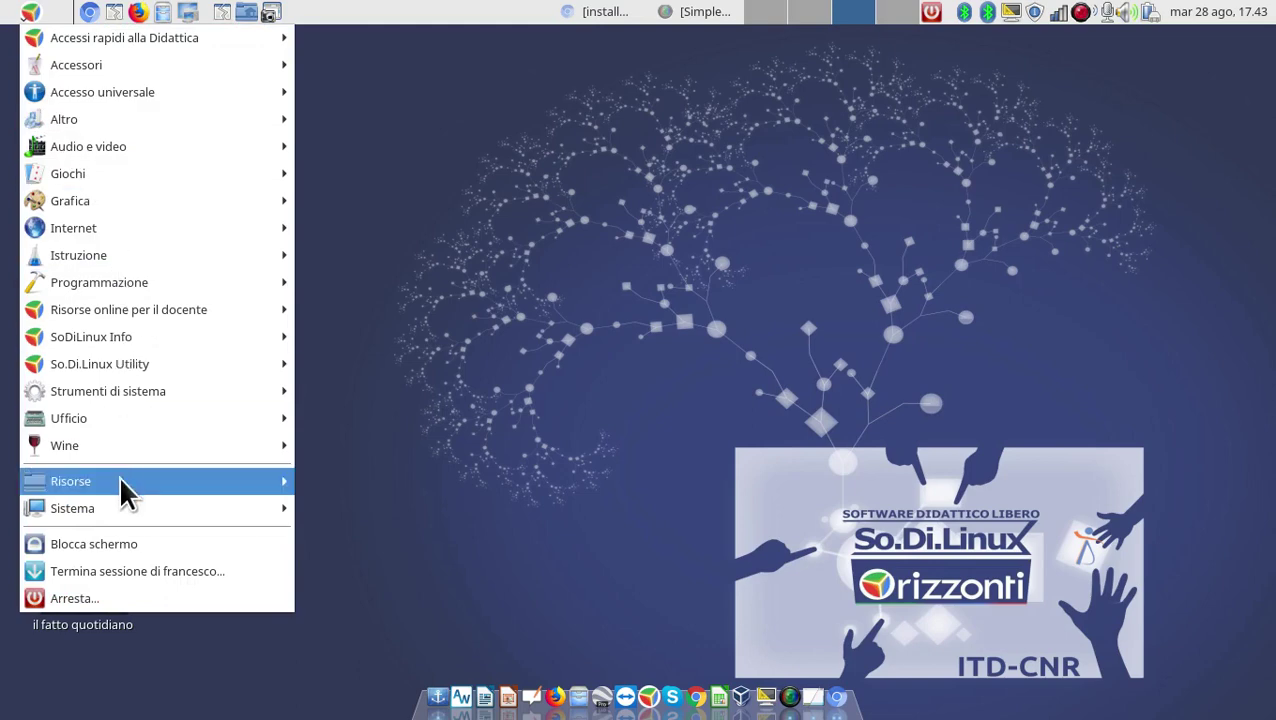
mouse_move(127, 512)
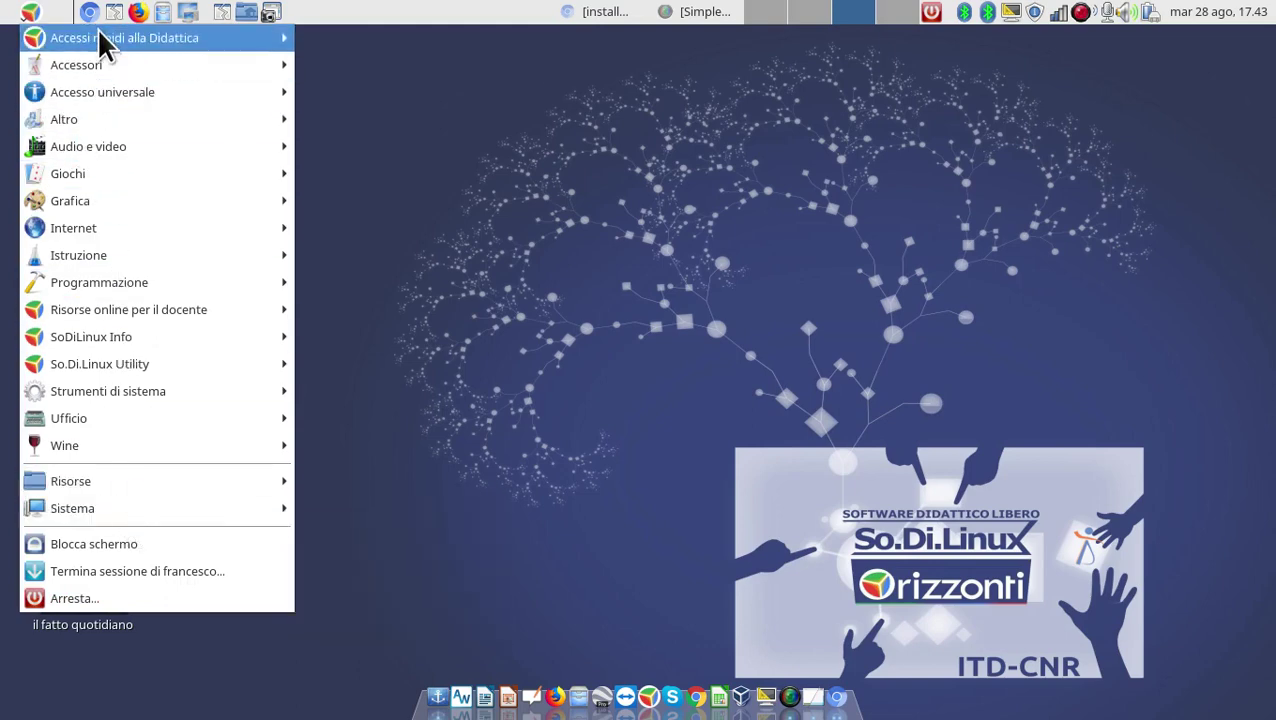
left_click(436, 137)
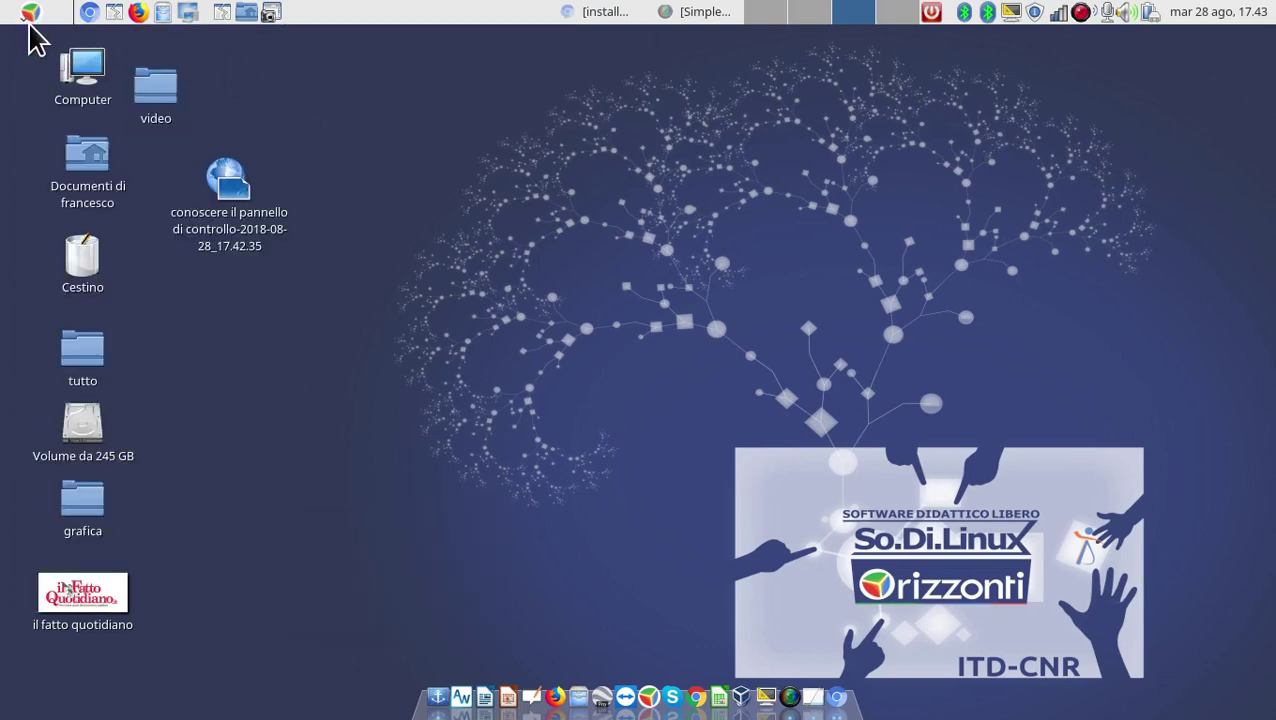
Open the Centro di controllo from the system entries, move its window toward the upper left and enlarge it slightly
left_click(30, 14)
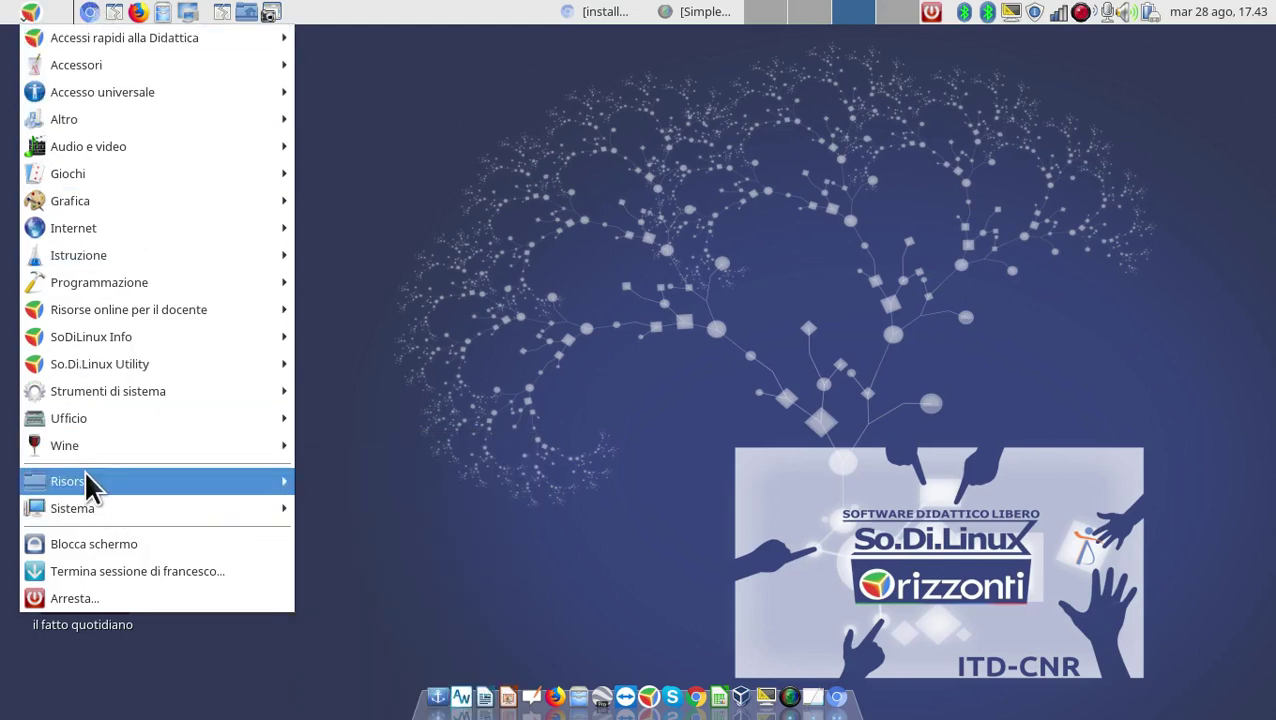
mouse_move(86, 476)
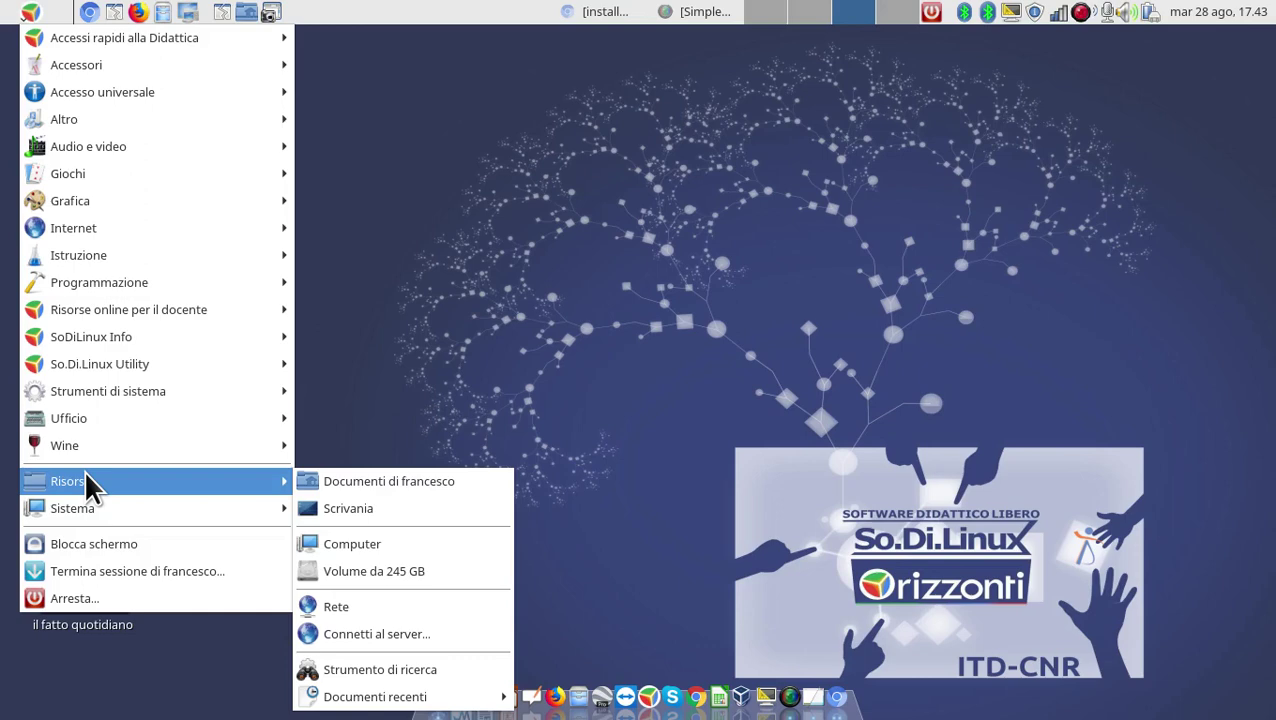
mouse_move(90, 502)
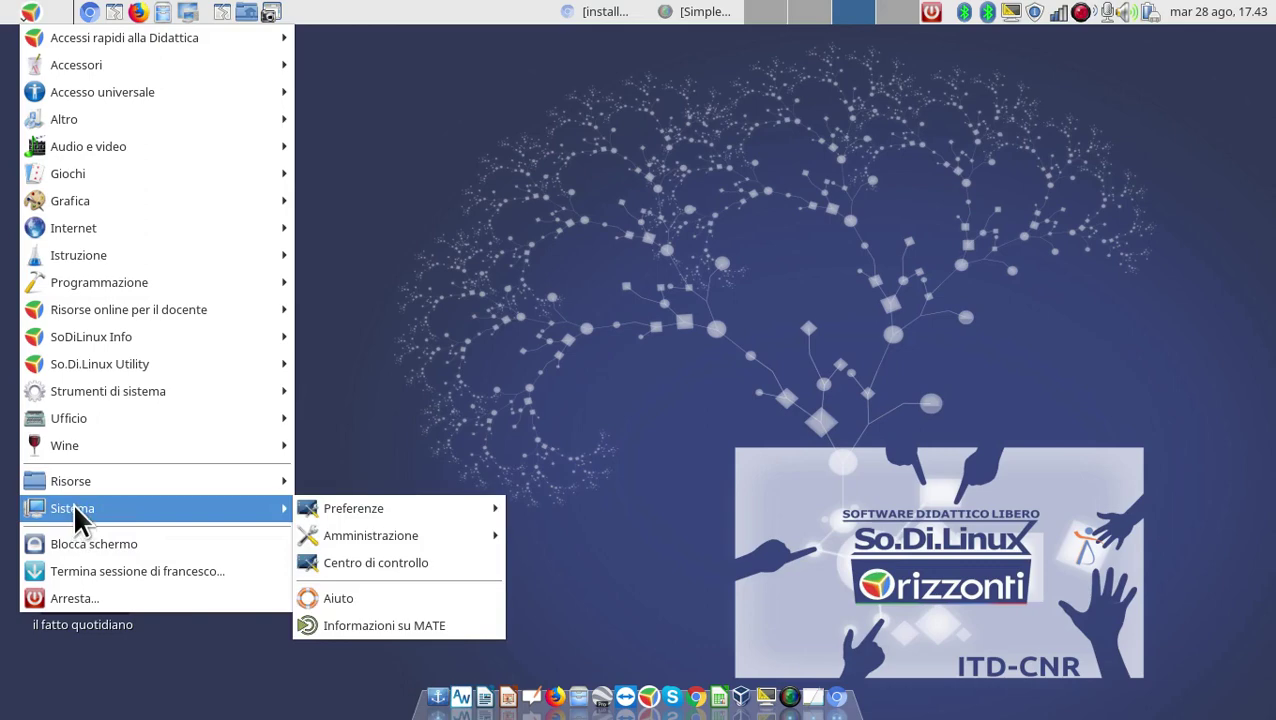
mouse_move(409, 505)
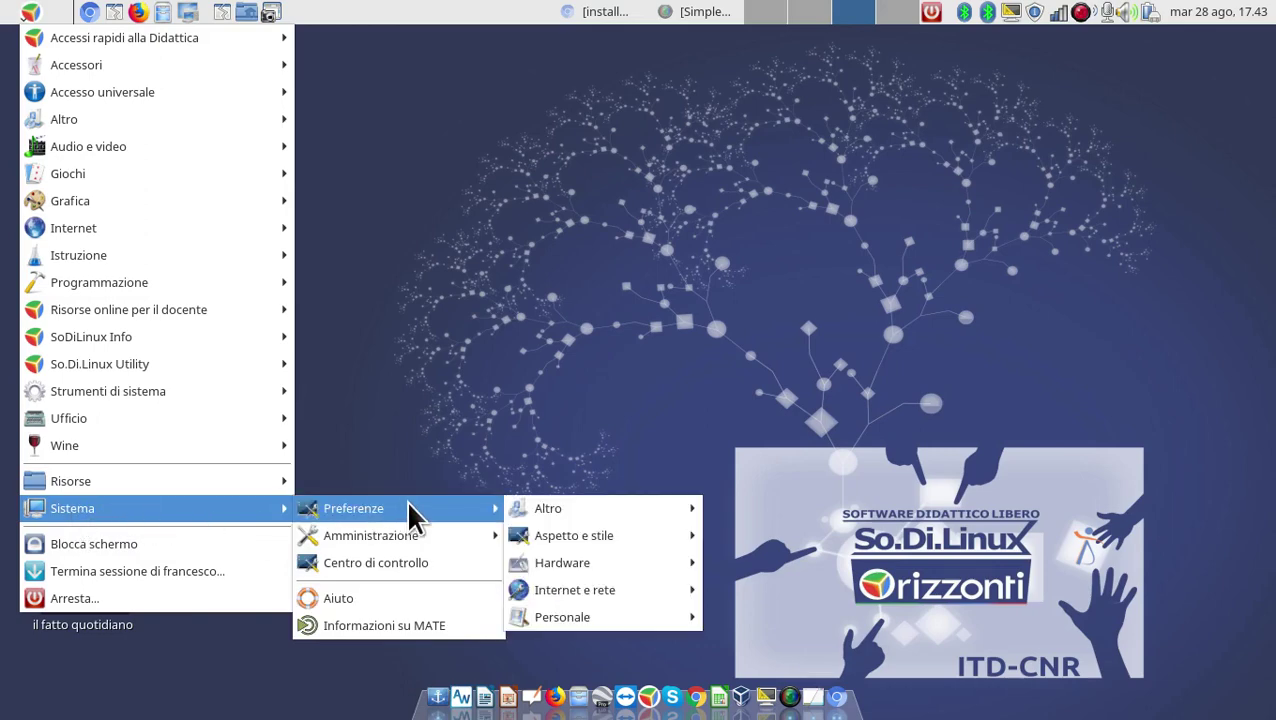
mouse_move(586, 562)
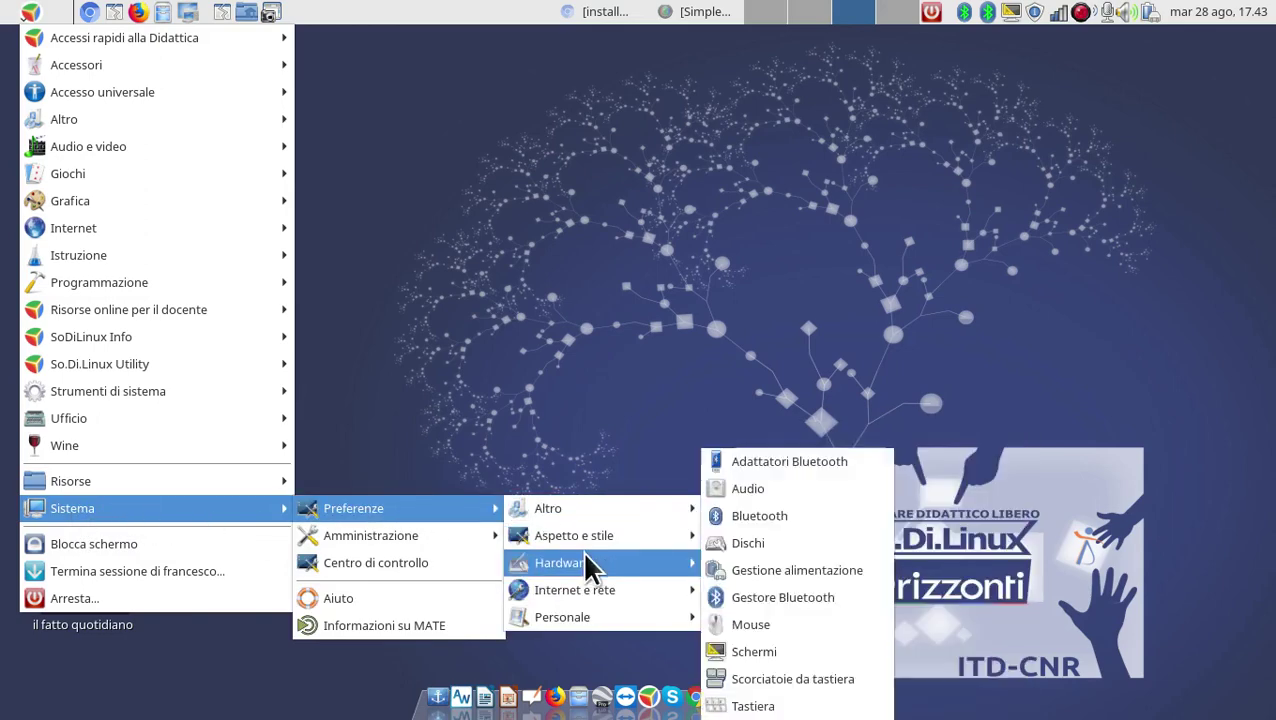
mouse_move(551, 503)
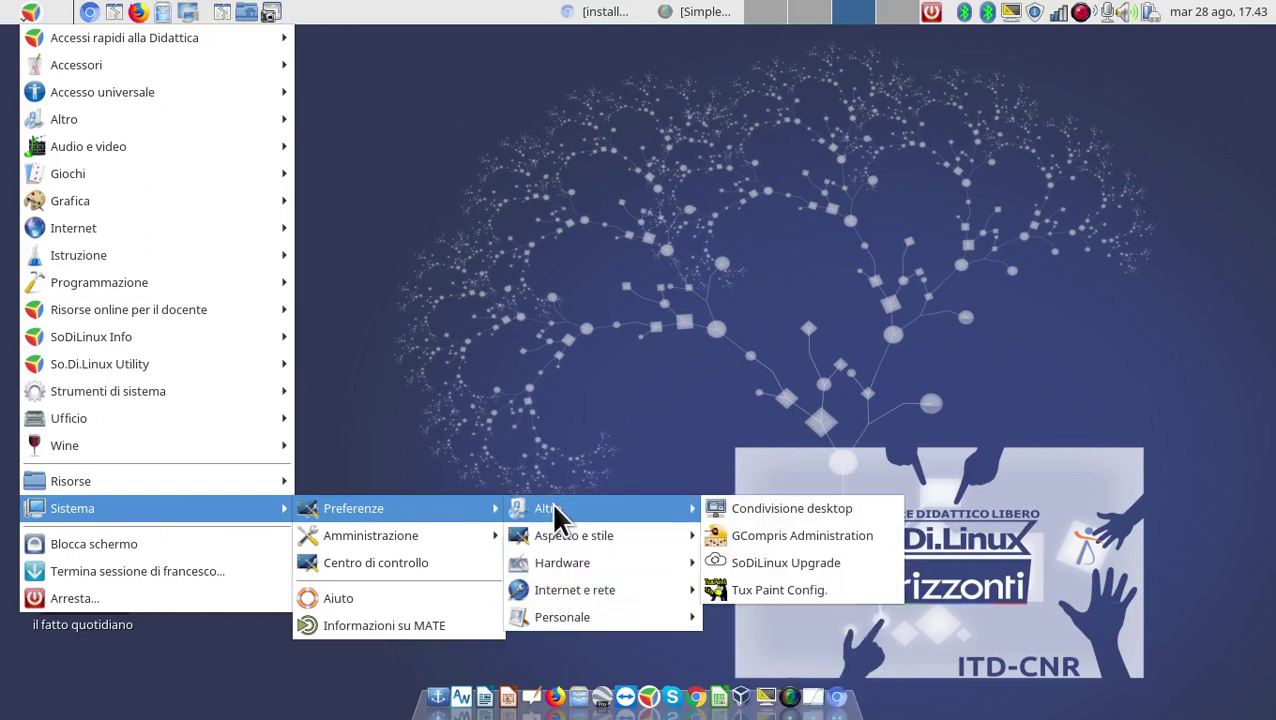
mouse_move(450, 541)
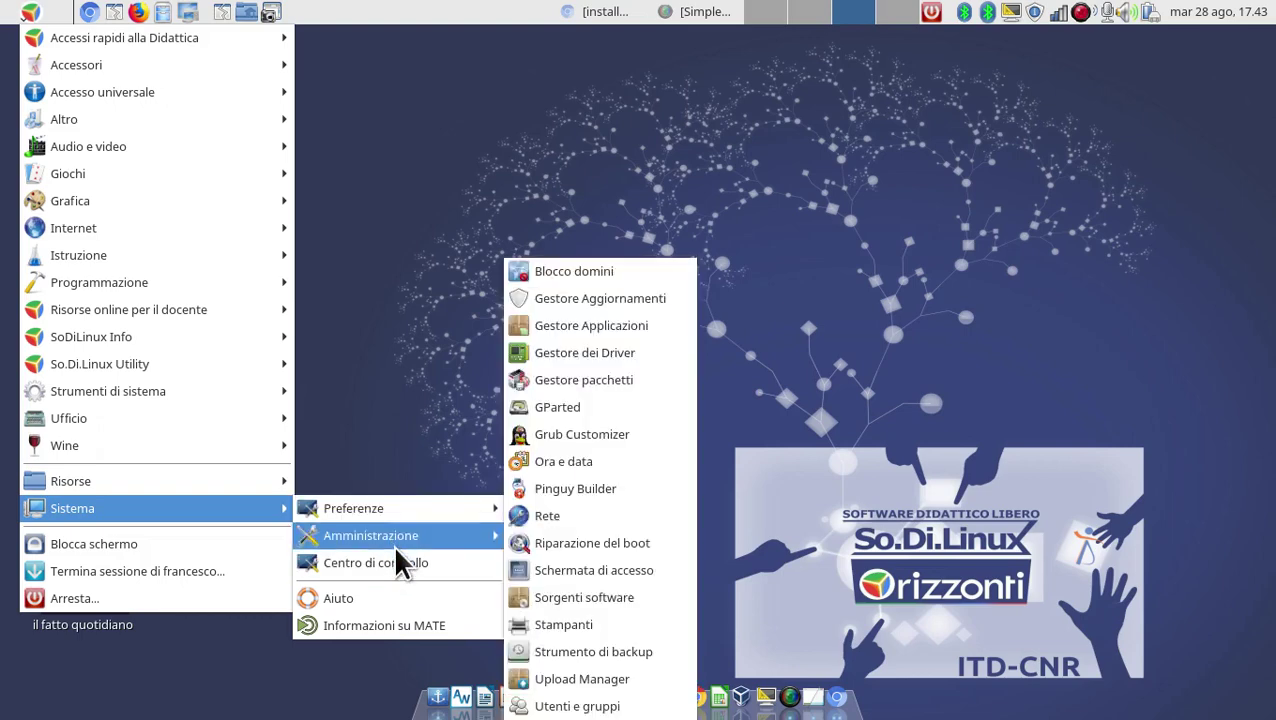
mouse_move(394, 533)
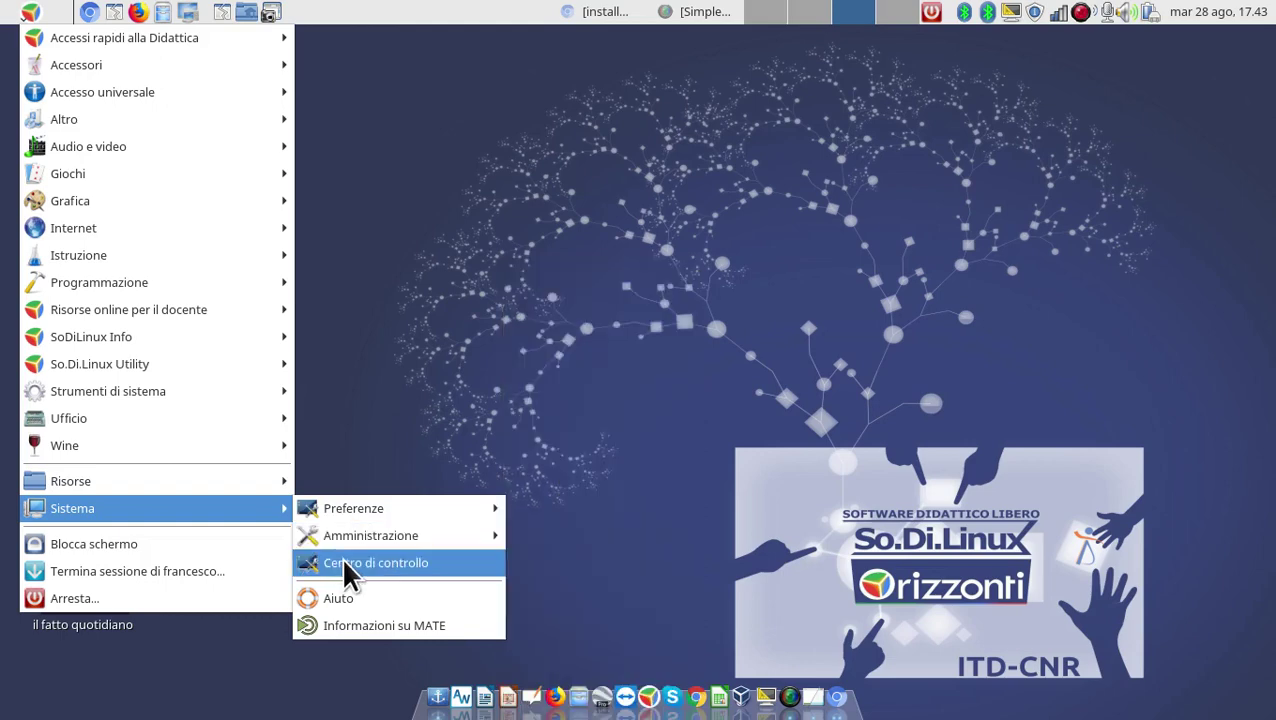
left_click(345, 566)
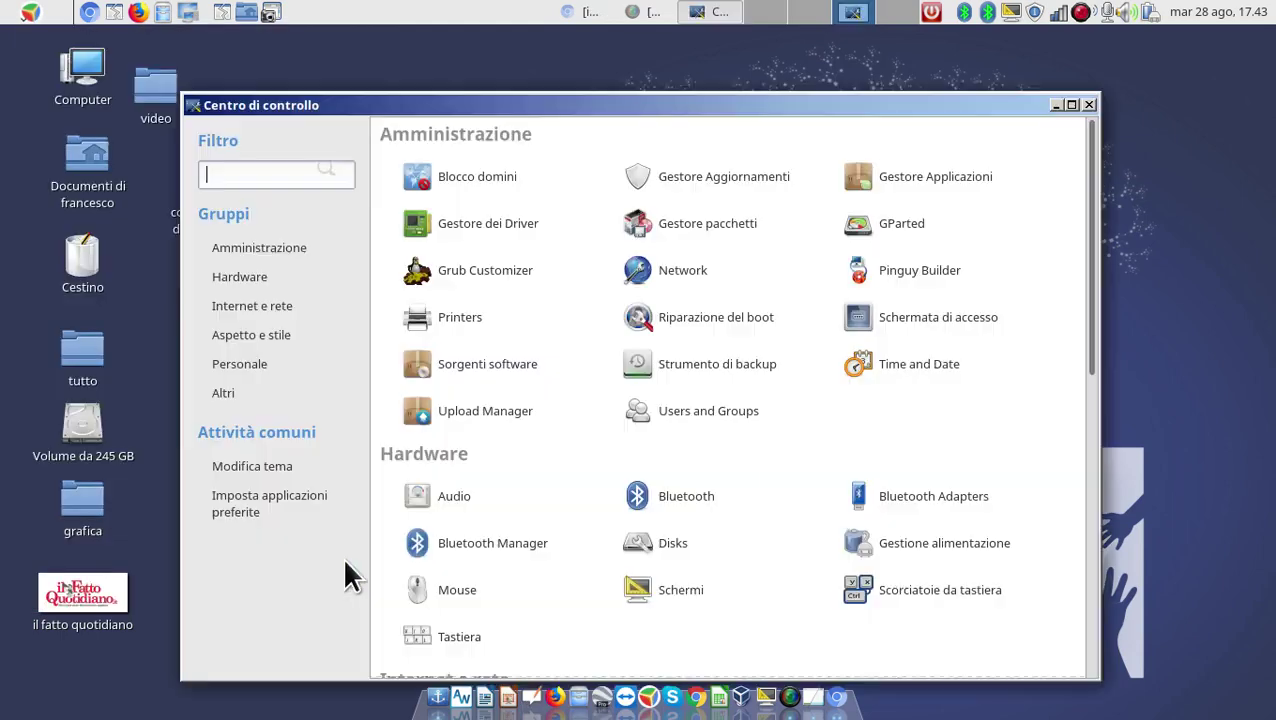
left_click_drag(574, 106, 530, 49)
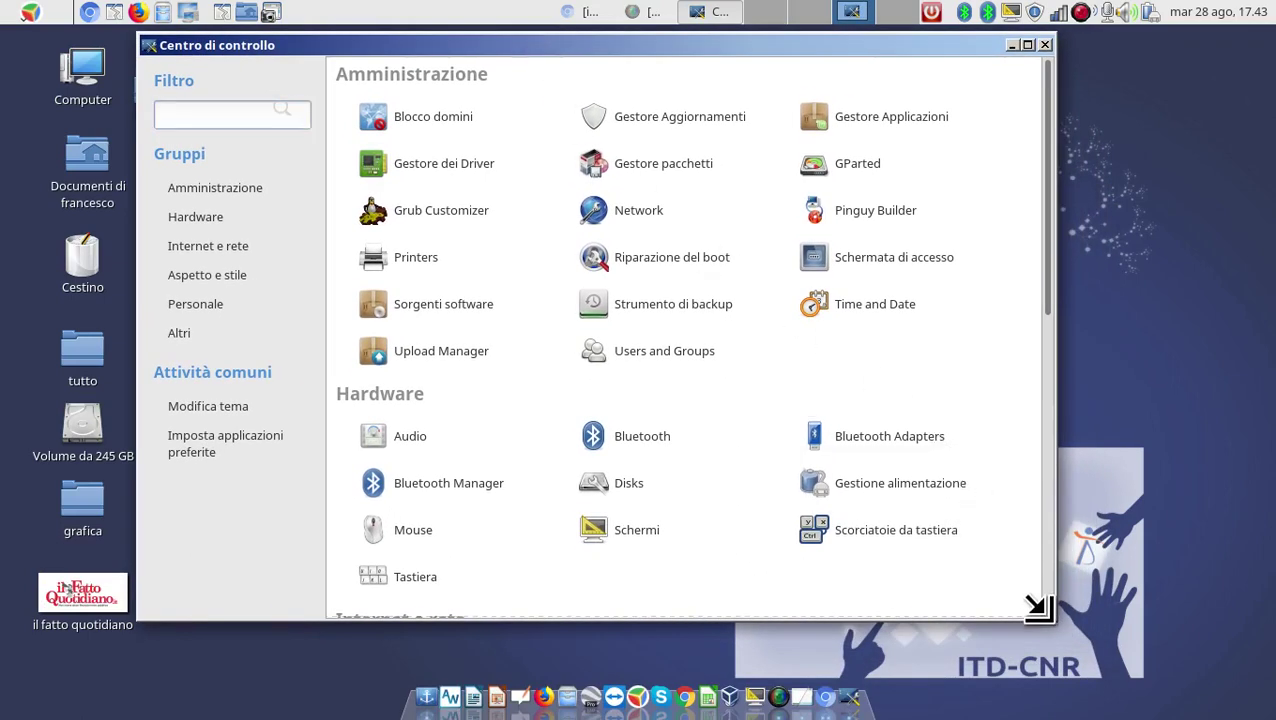
left_click_drag(1046, 614, 1087, 635)
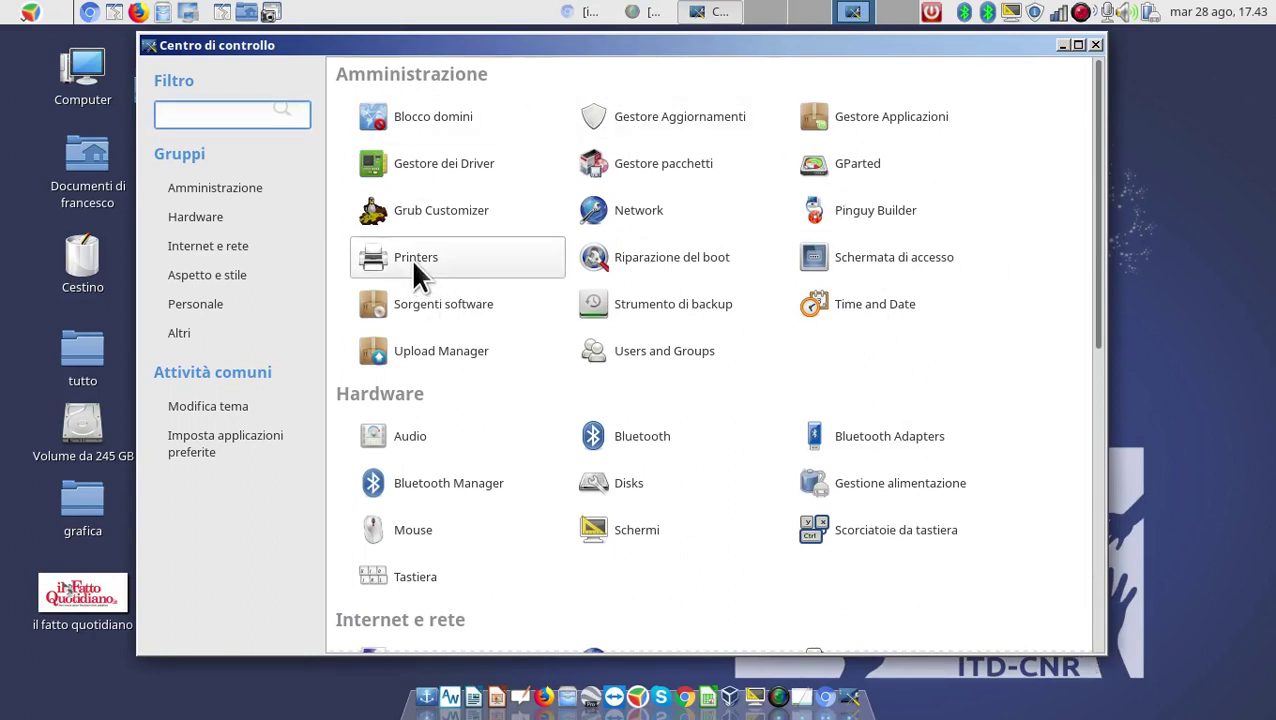
Review the Hardware, Internet e rete, Aspetto e stile and Personale groups and return to the start of the settings list
left_click(228, 215)
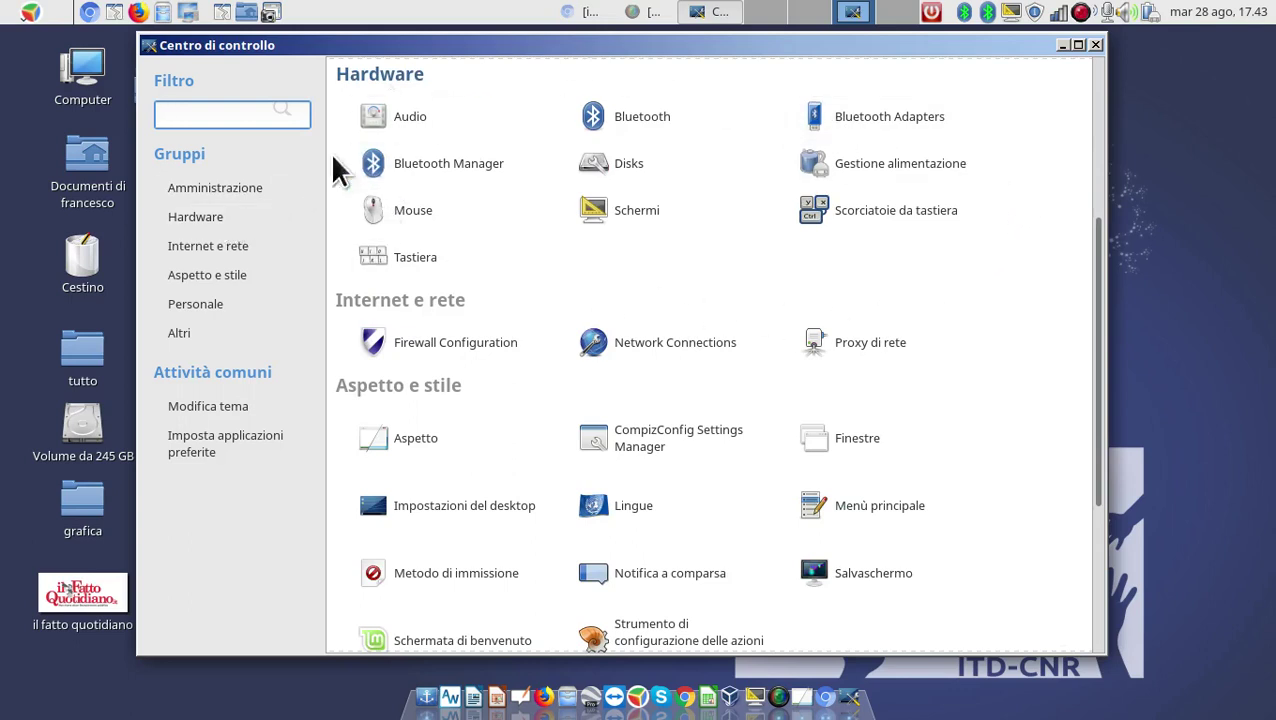
left_click(245, 243)
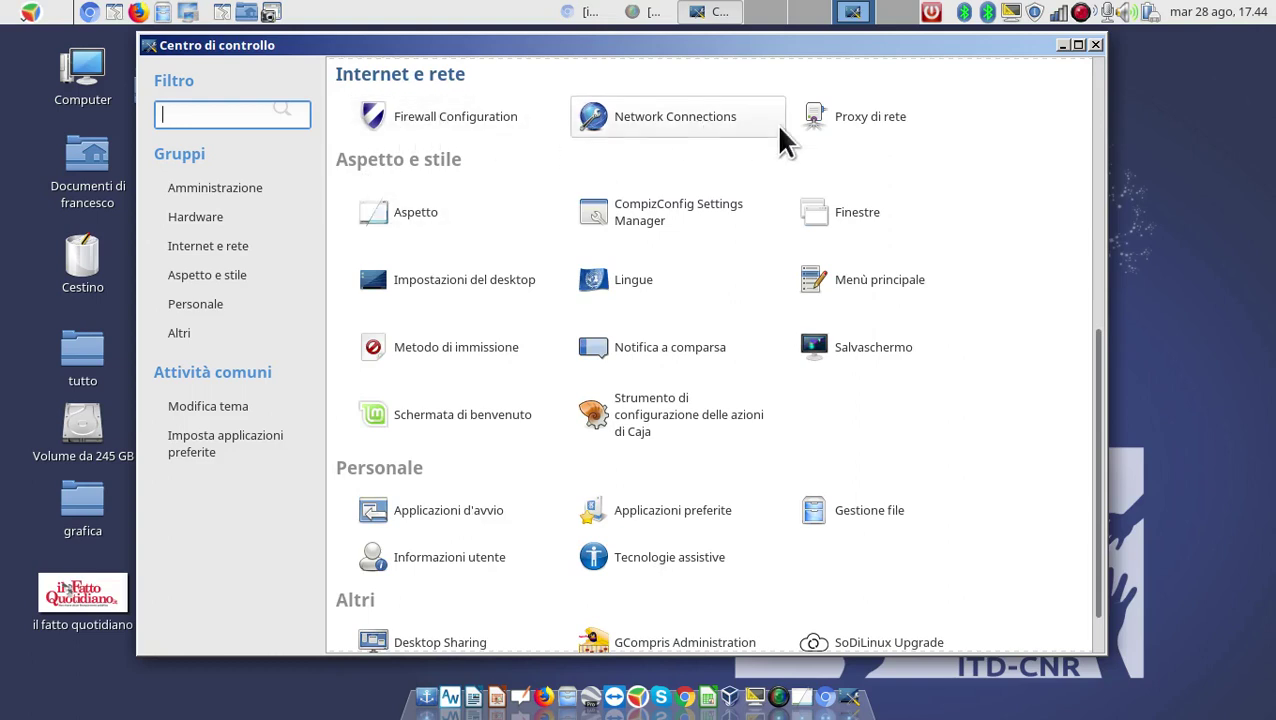
left_click(232, 273)
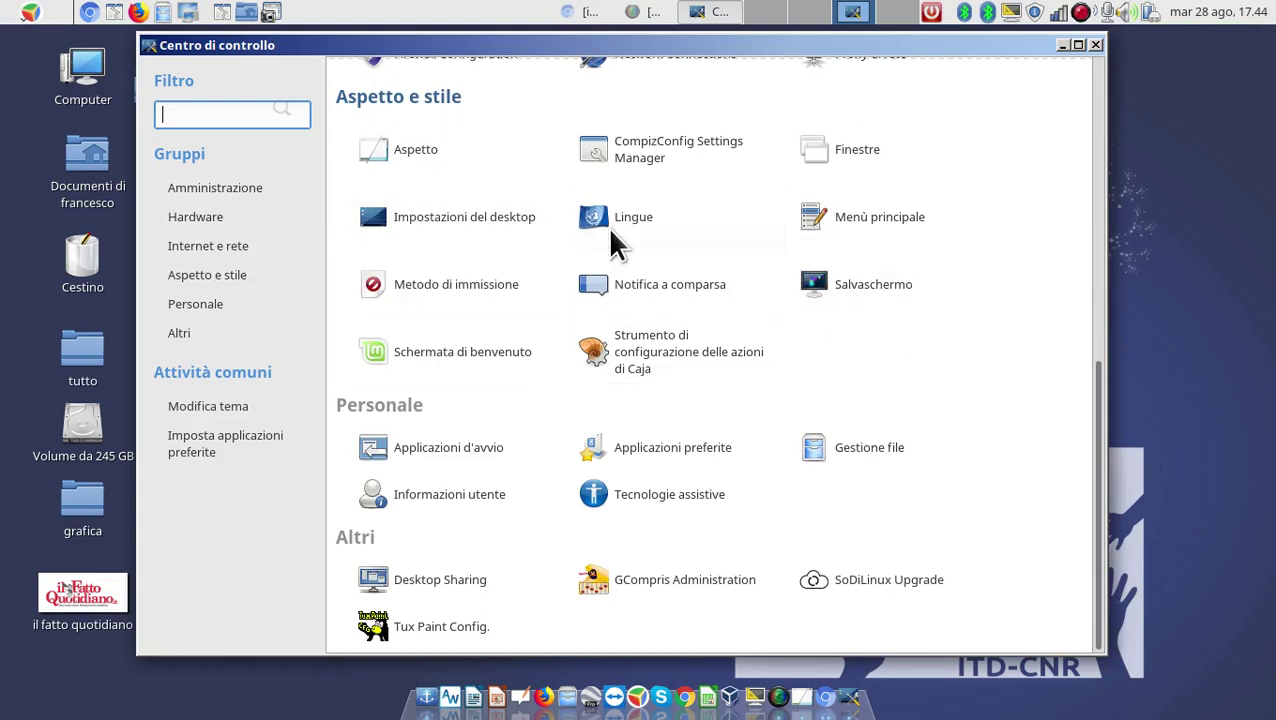
left_click(223, 303)
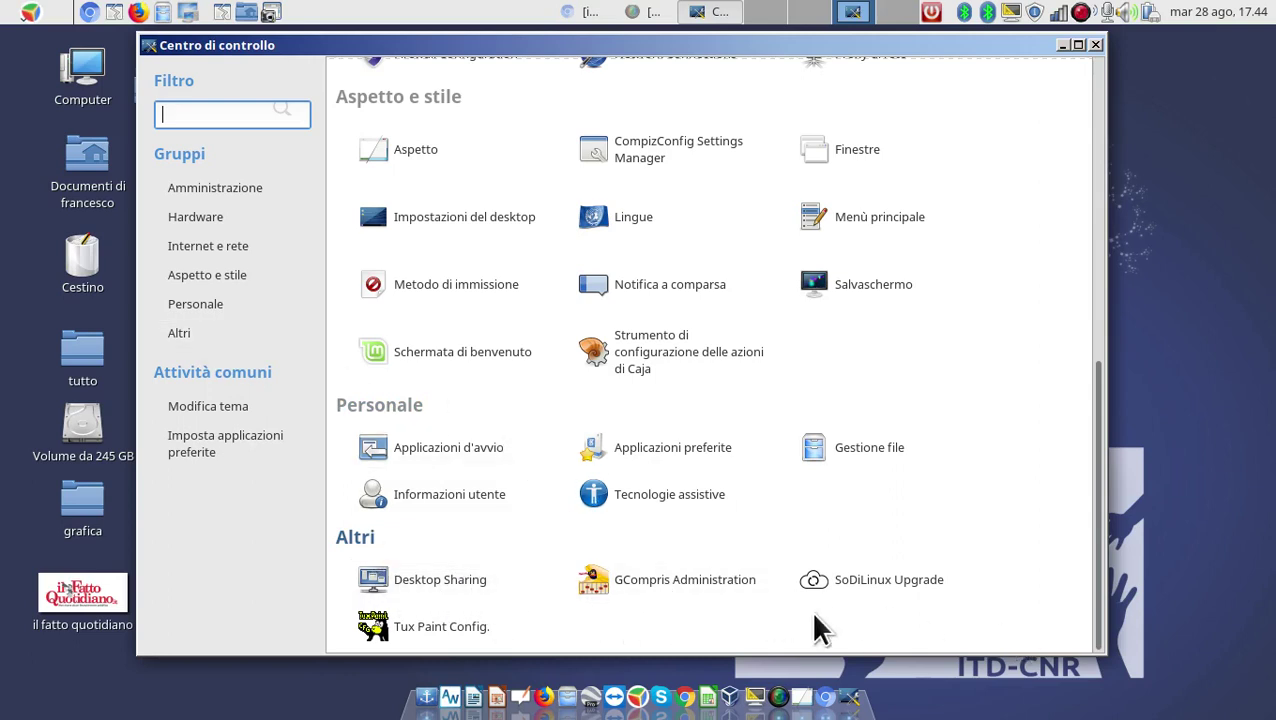
left_click_drag(1097, 420, 1079, 123)
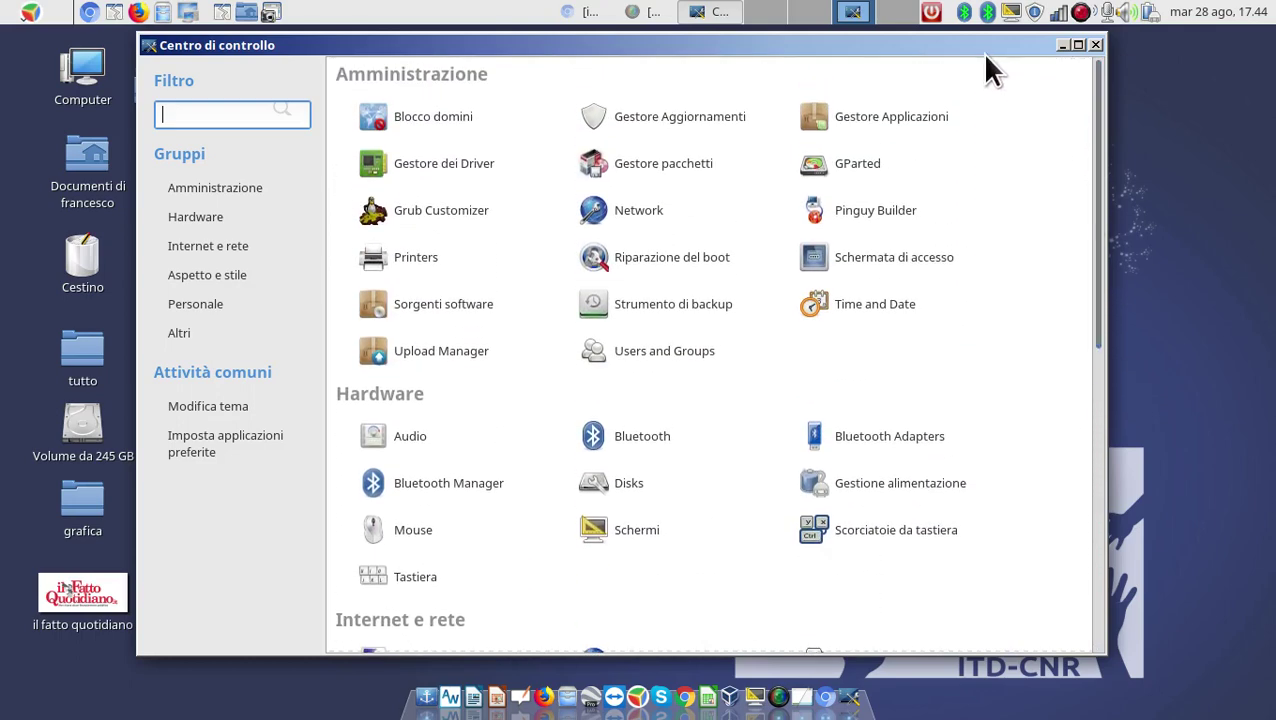
left_click_drag(979, 47, 985, 40)
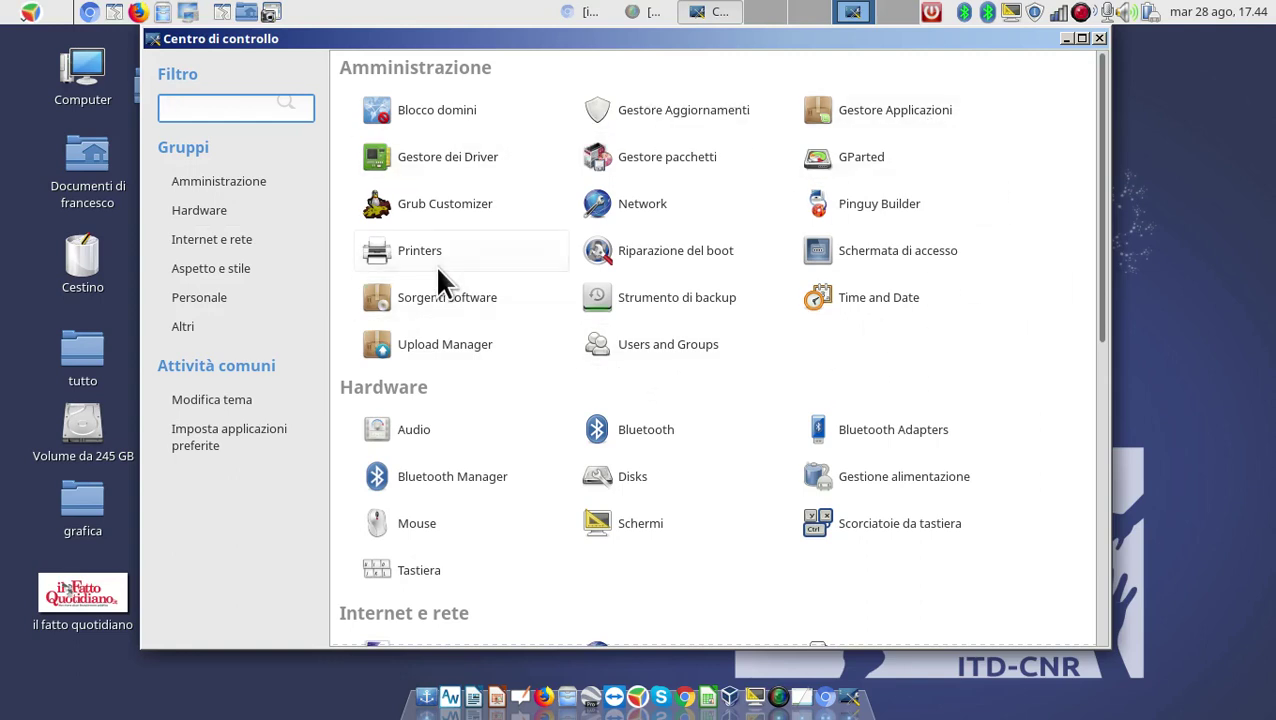
Open the Printers settings, move the window up and enlarge it to show every configured printer
left_click(402, 248)
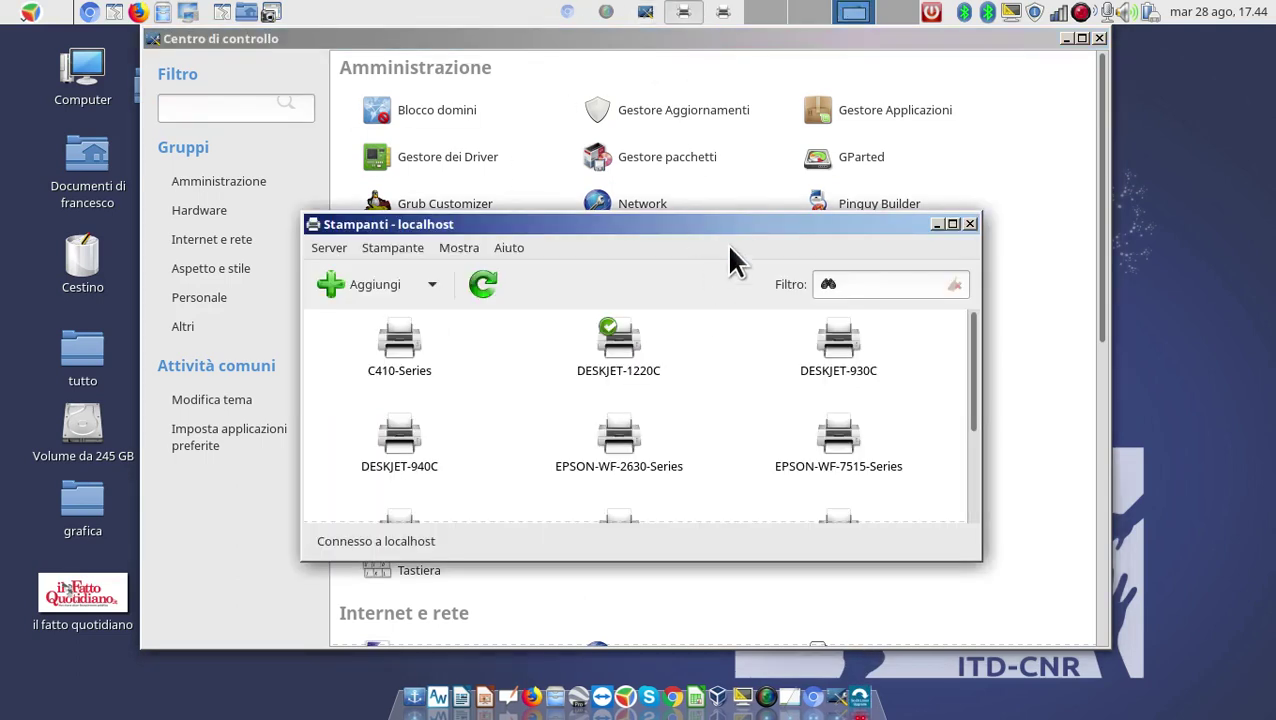
left_click_drag(729, 248, 694, 64)
left_click_drag(950, 365, 1020, 575)
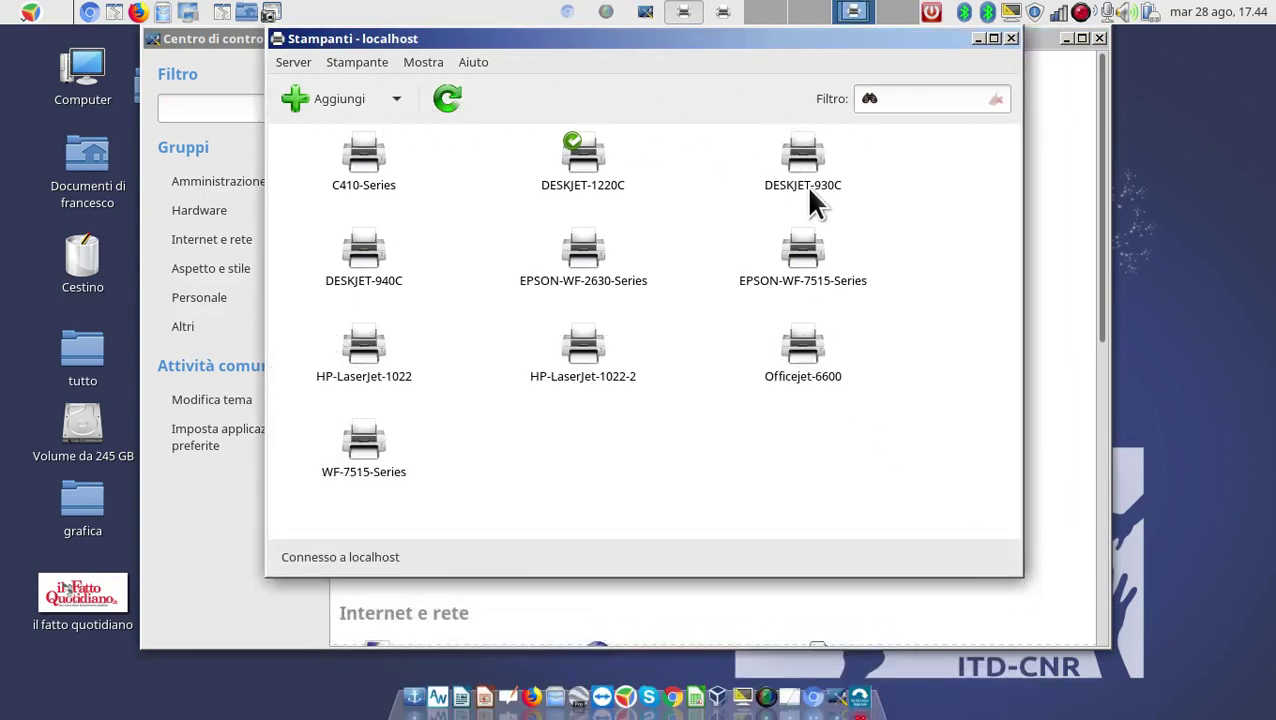
Examine the network printer options for adding a new printer, cancel the addition and close the printer settings
left_click(307, 92)
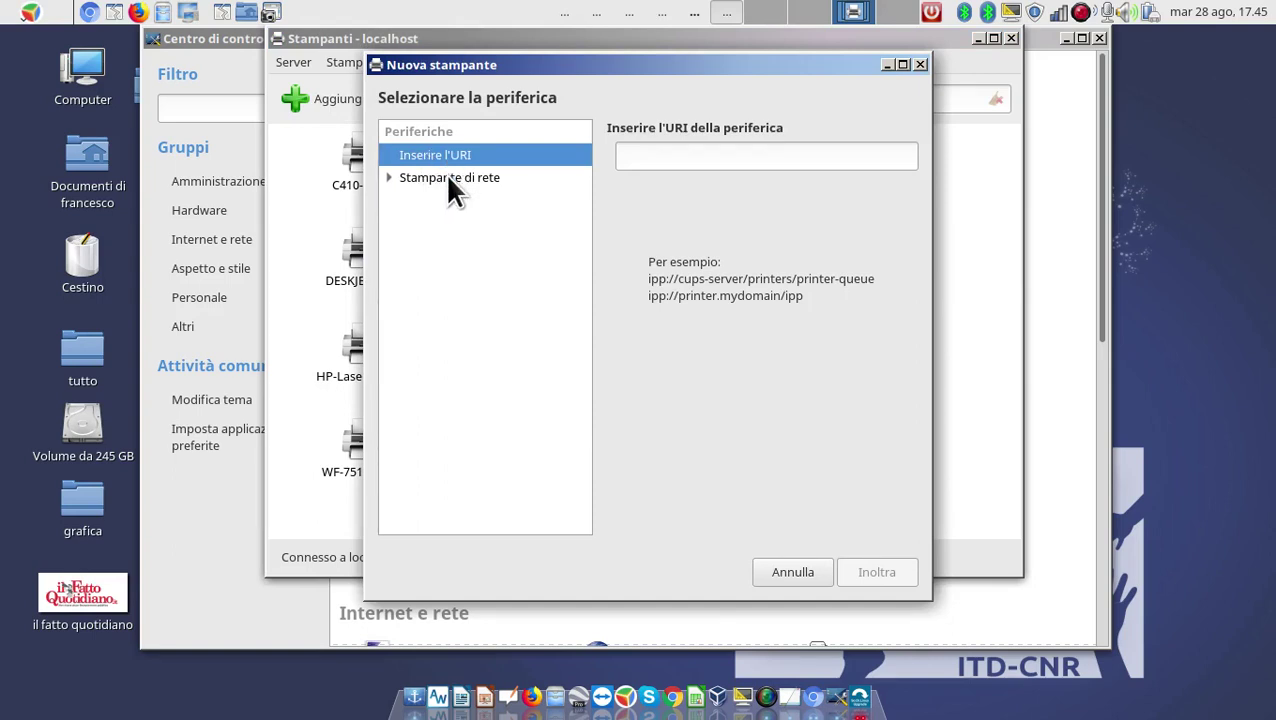
left_click(448, 180)
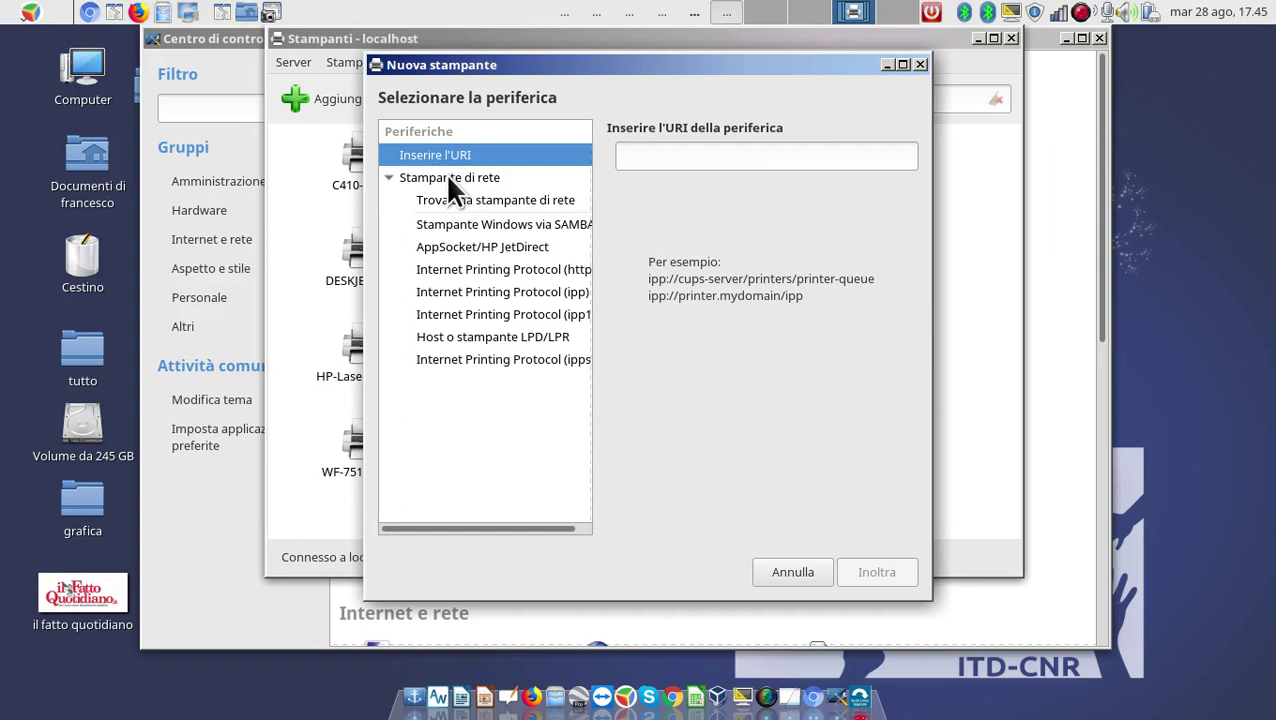
left_click(920, 65)
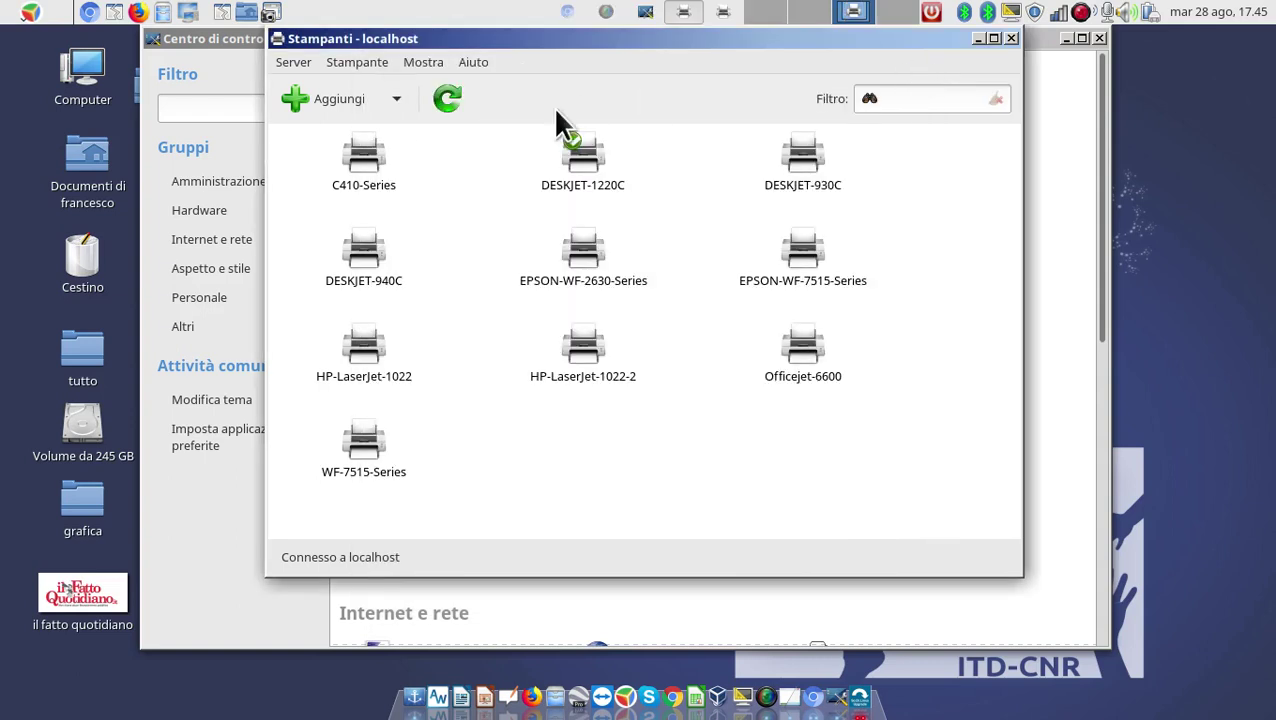
left_click(1010, 38)
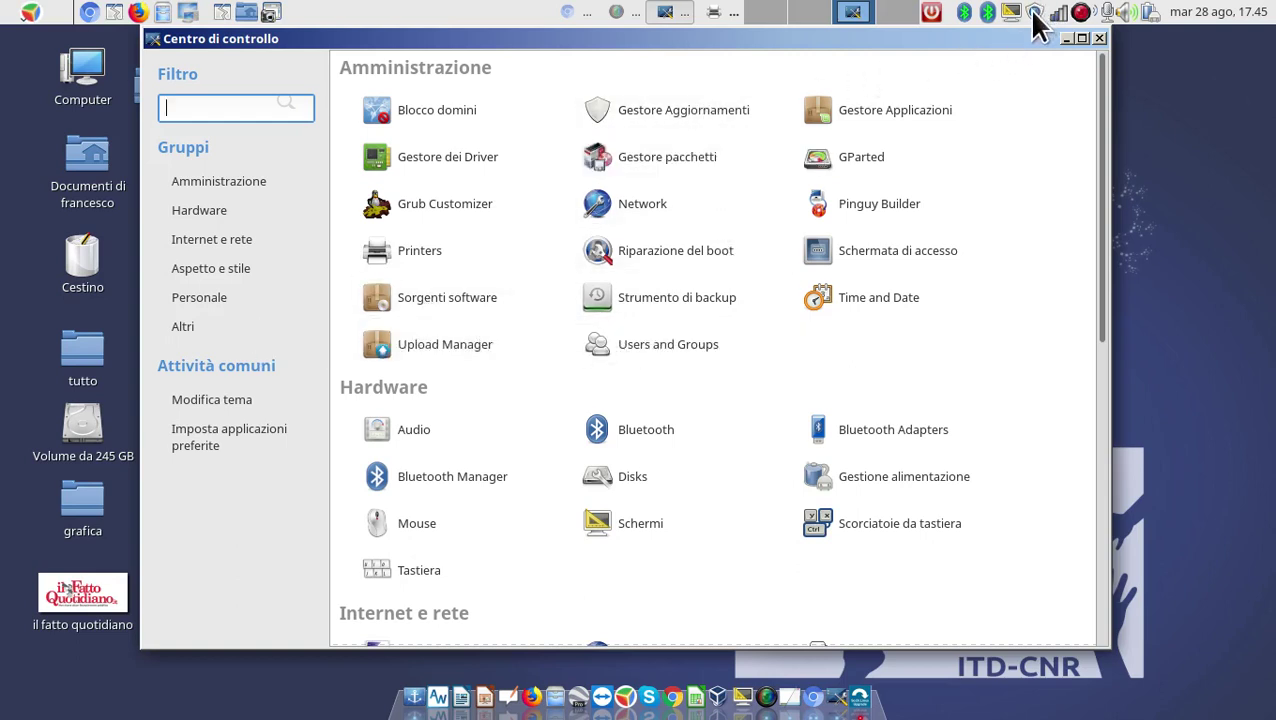
Check the update status, view the account settings in Users and Groups, and close them
mouse_move(1034, 22)
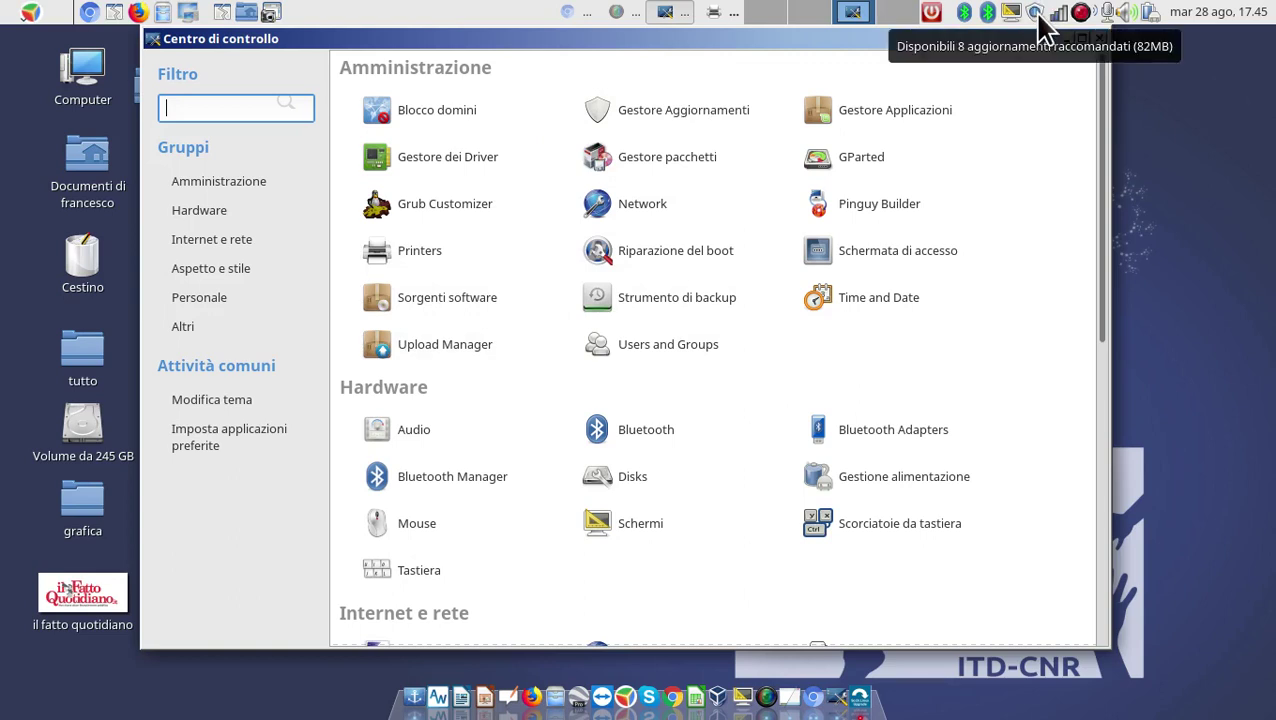
left_click(612, 345)
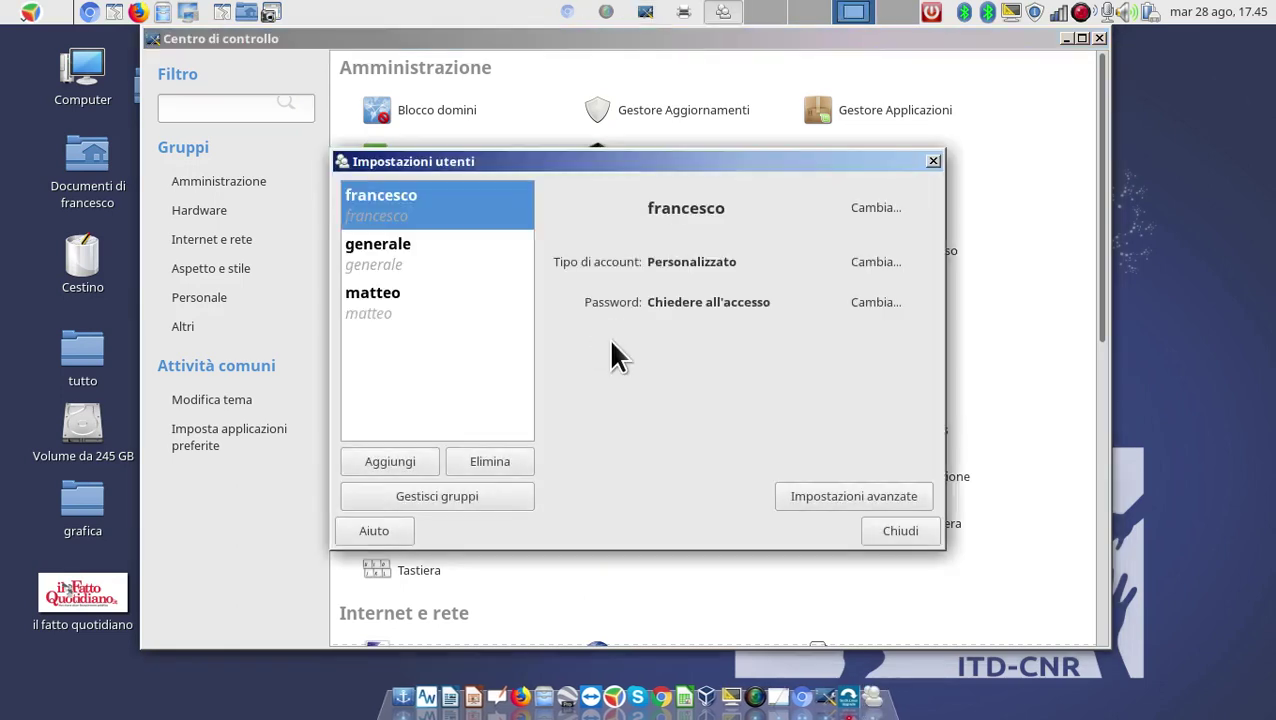
left_click_drag(766, 155, 778, 98)
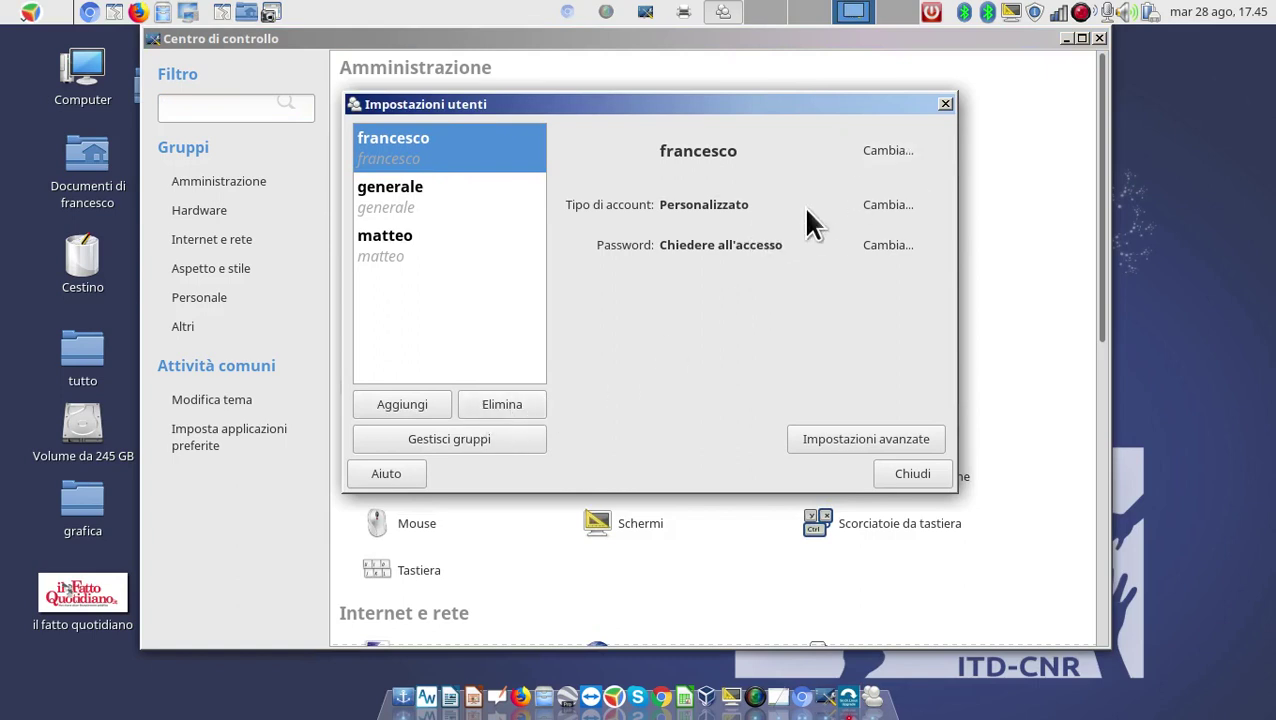
left_click(943, 104)
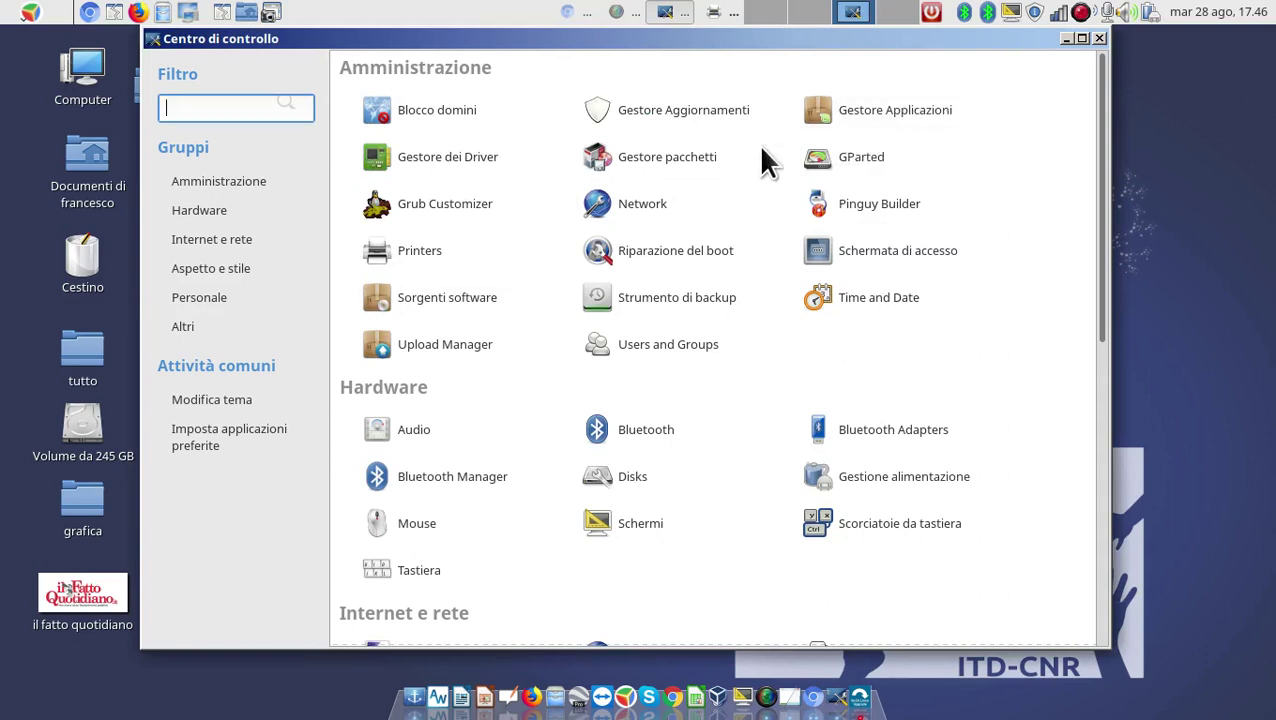
Open the Gestore Applicazioni from the Centro di controllo, authorising it with the account password
left_click(877, 99)
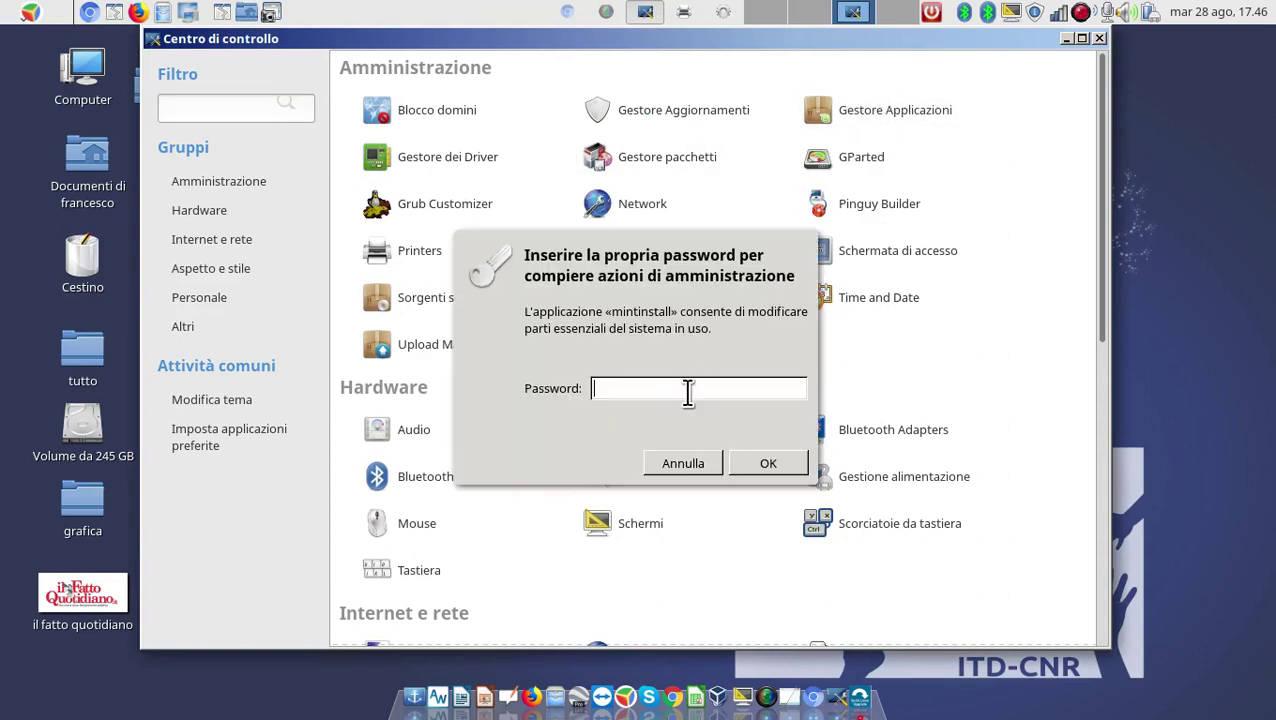
type("••••••")
key("Return")
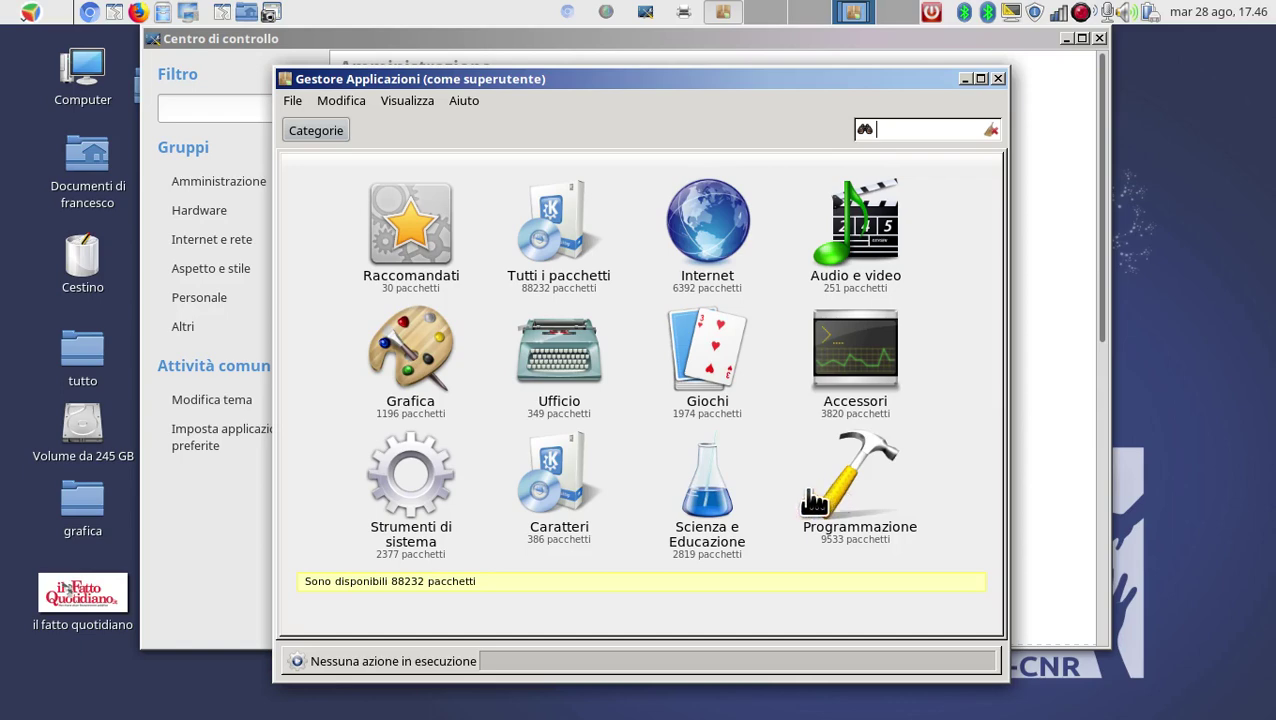
Browse the packages in the Internet category, checking the ratings and which programs are already installed
left_click(697, 246)
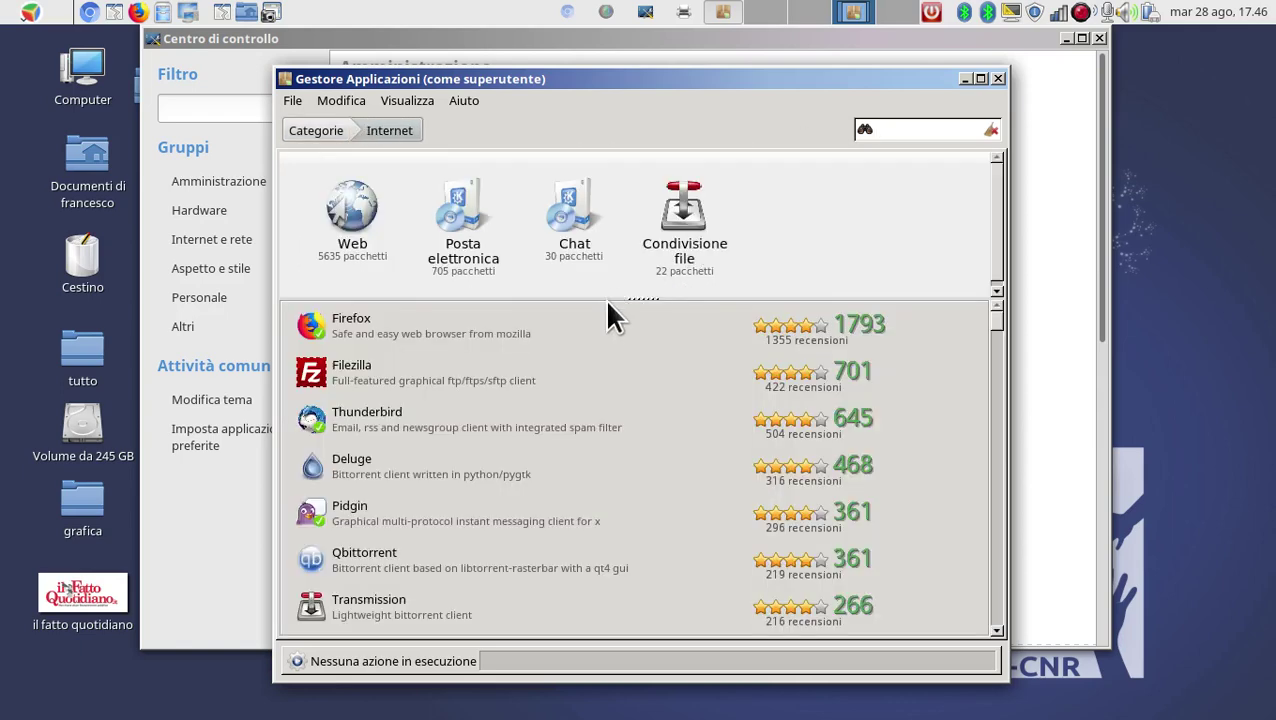
scroll(636, 480, "down", 4)
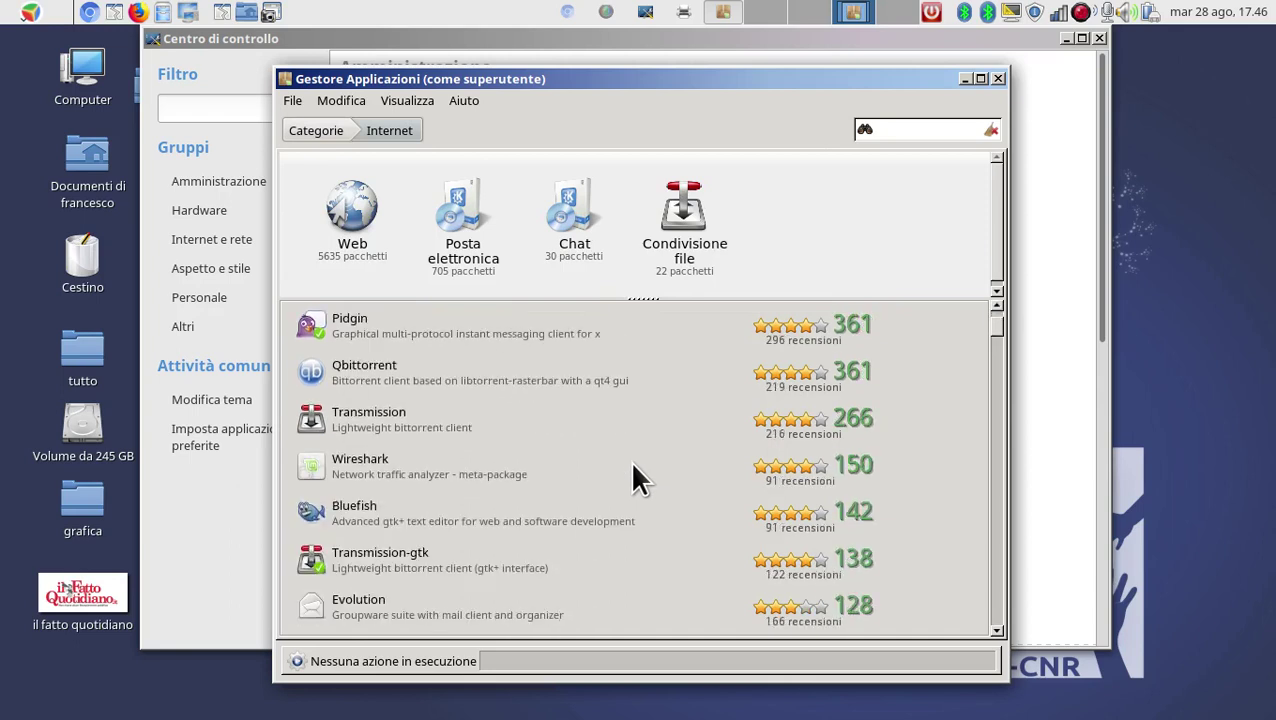
scroll(632, 478, "up", 4)
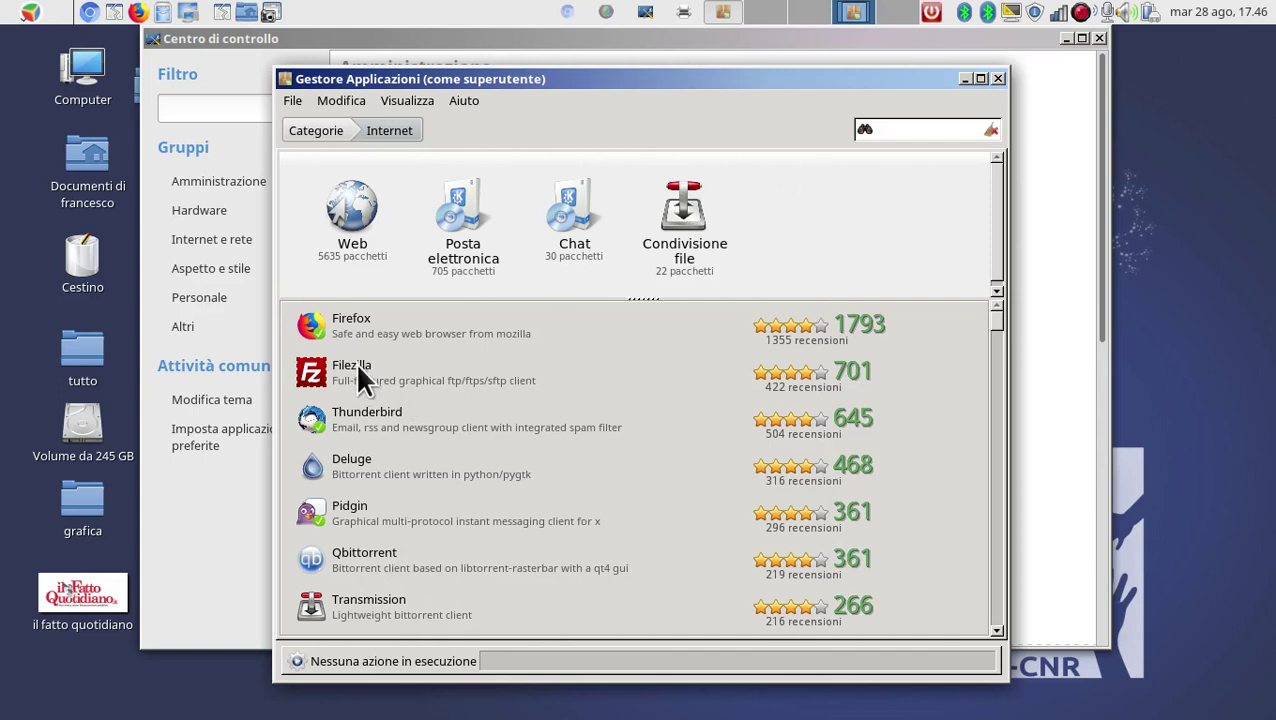
scroll(620, 479, "down", 1)
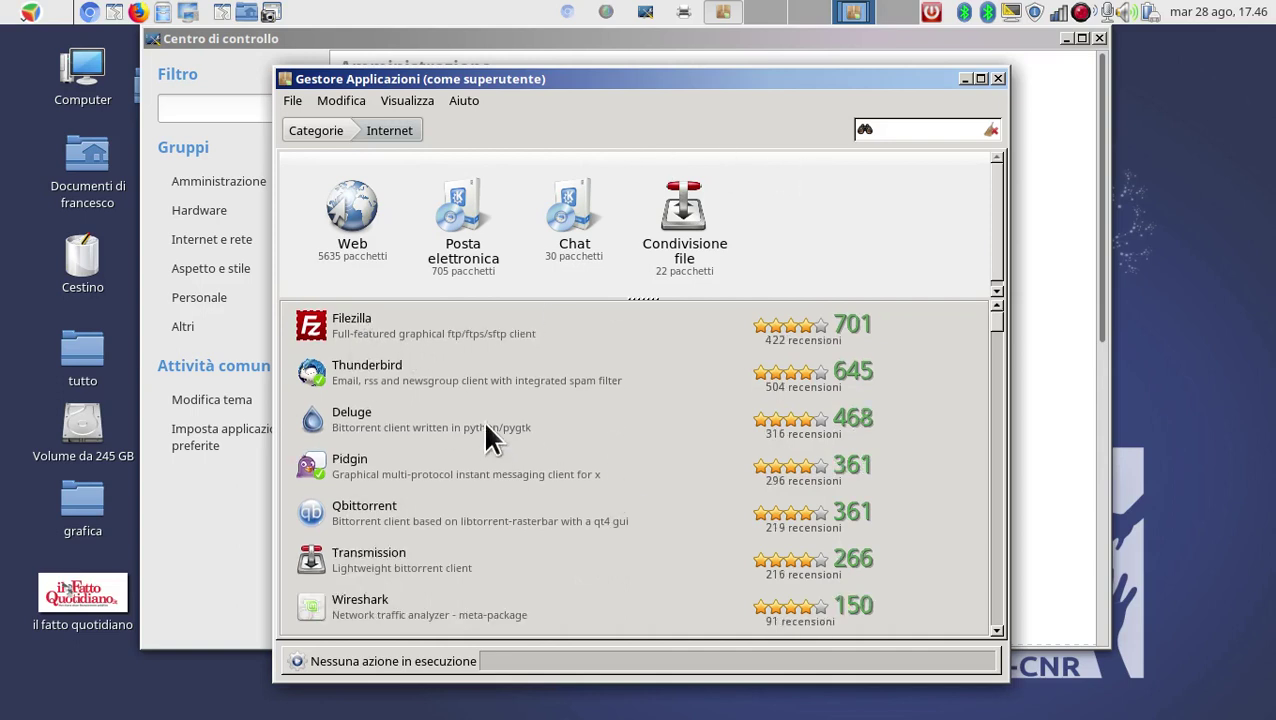
scroll(655, 490, "down", 3)
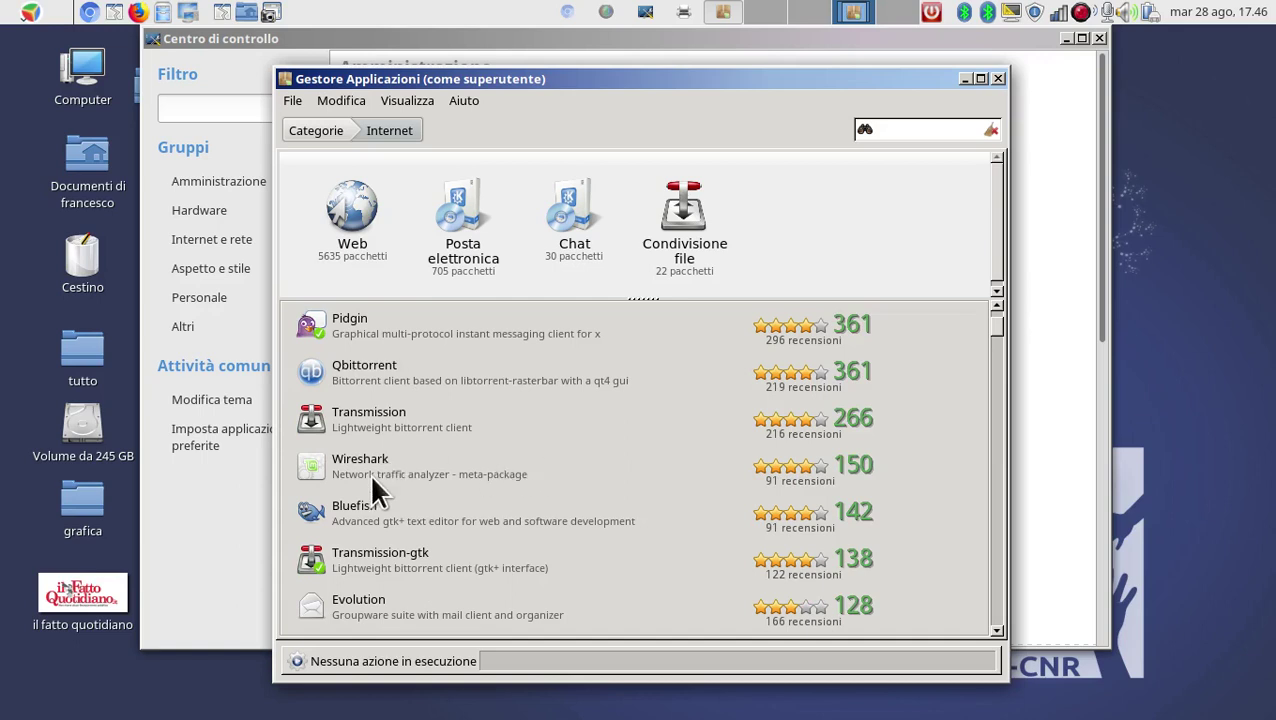
scroll(541, 544, "down", 4)
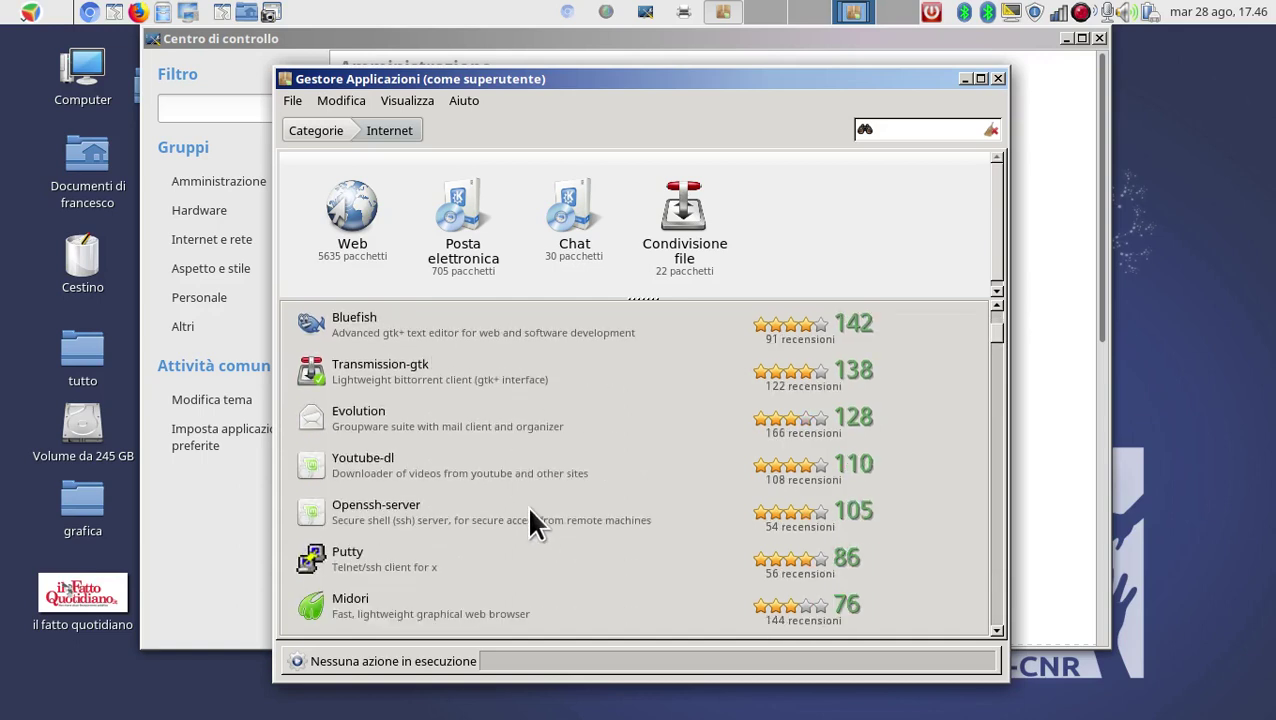
scroll(564, 541, "down", 3)
scroll(568, 452, "down", 5)
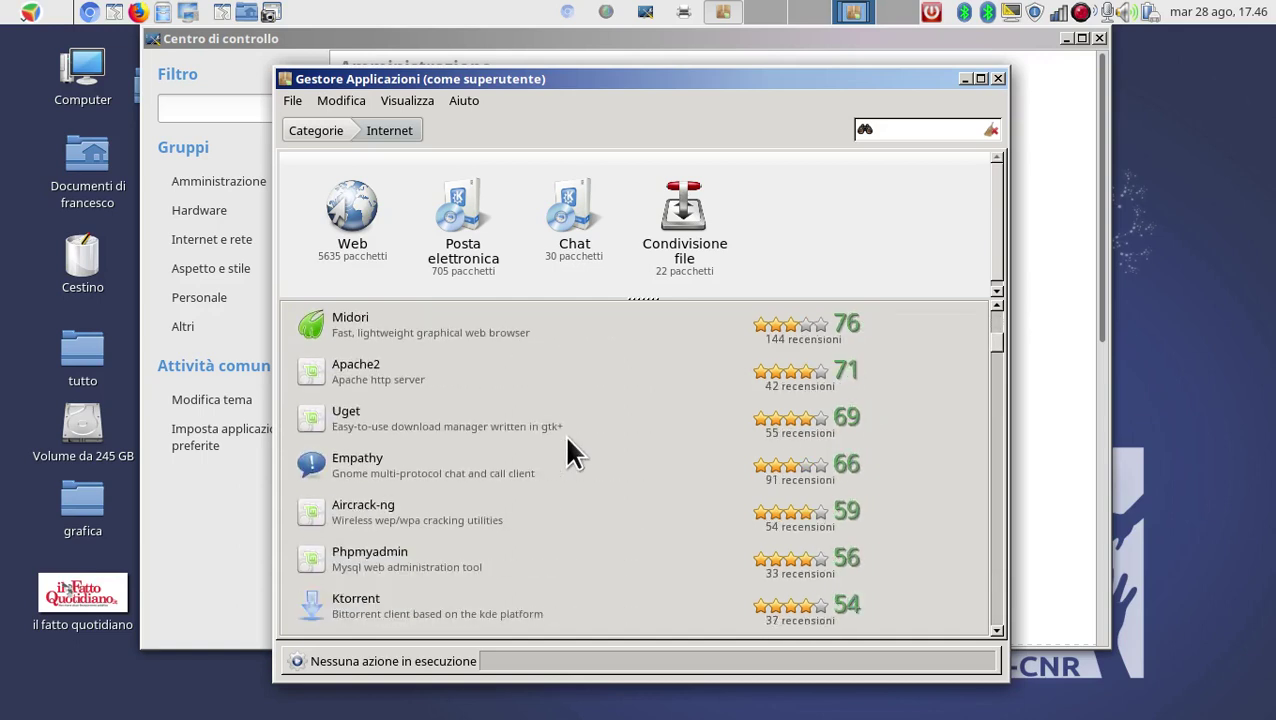
scroll(575, 452, "up", 1)
scroll(587, 443, "up", 14)
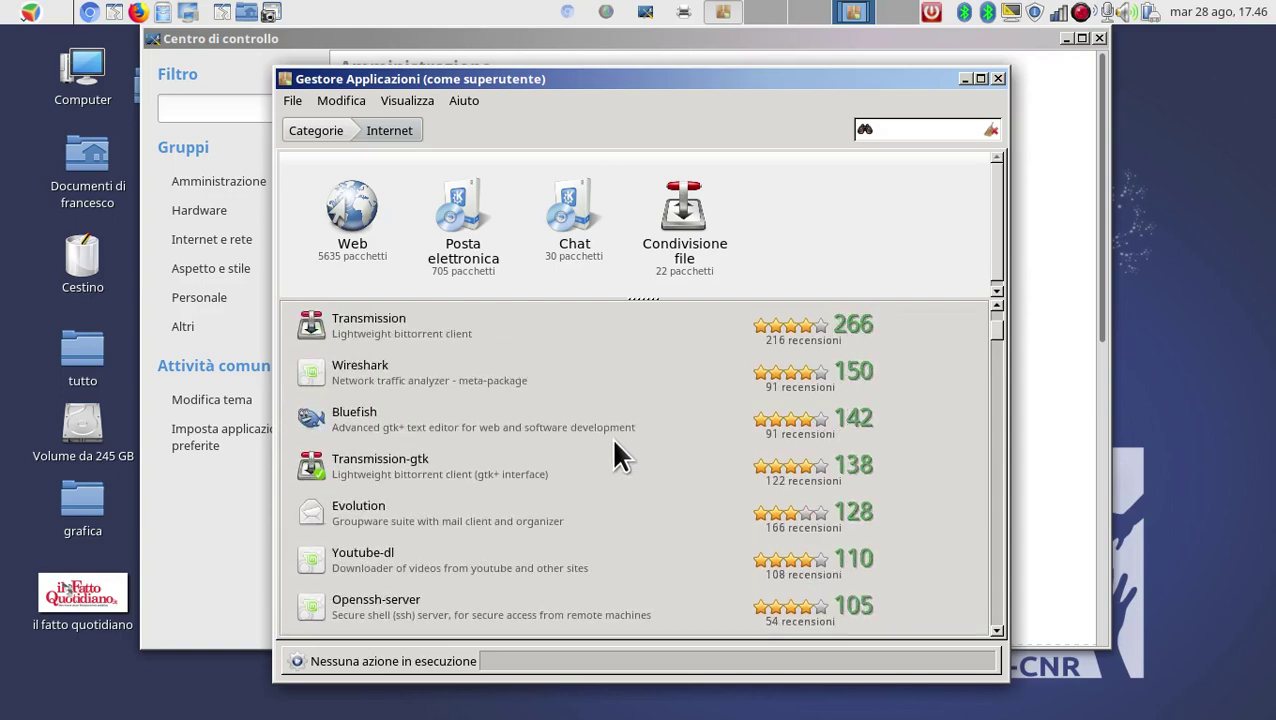
scroll(617, 438, "up", 1)
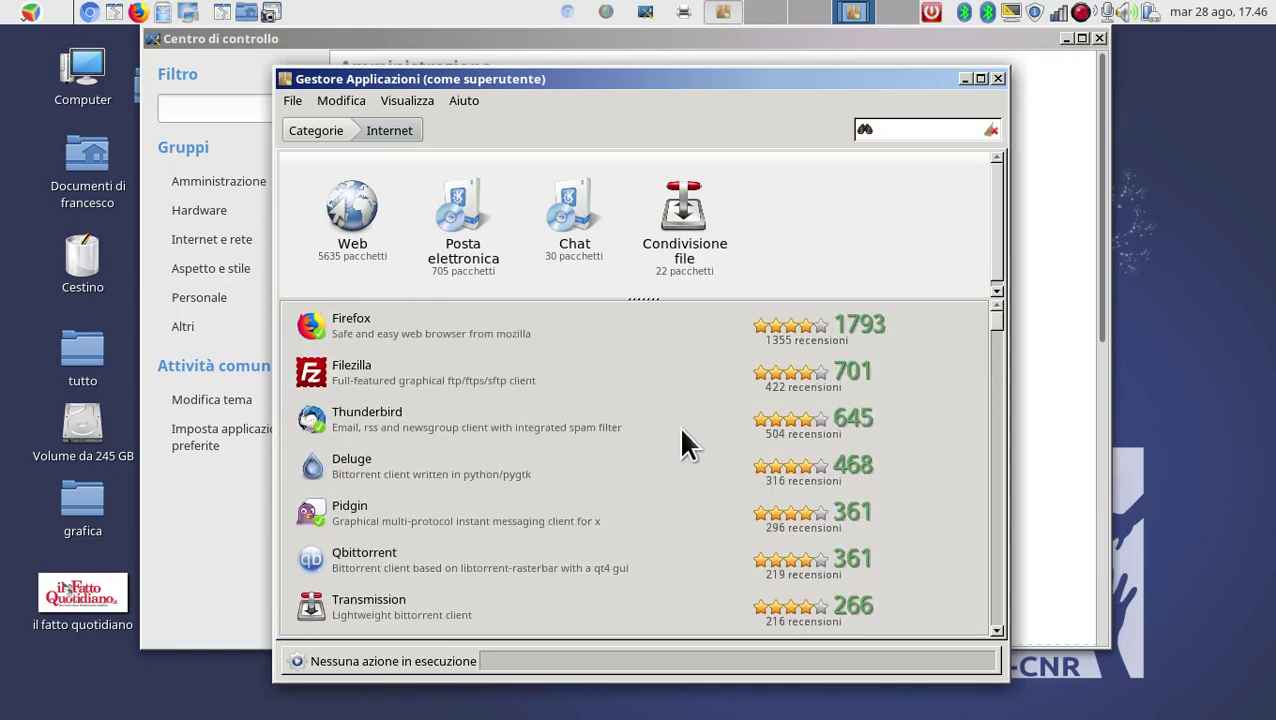
Return to the categories and browse the Grafica packages, shifting the Gestore Applicazioni window aside to uncover the Centro di controllo
left_click(319, 130)
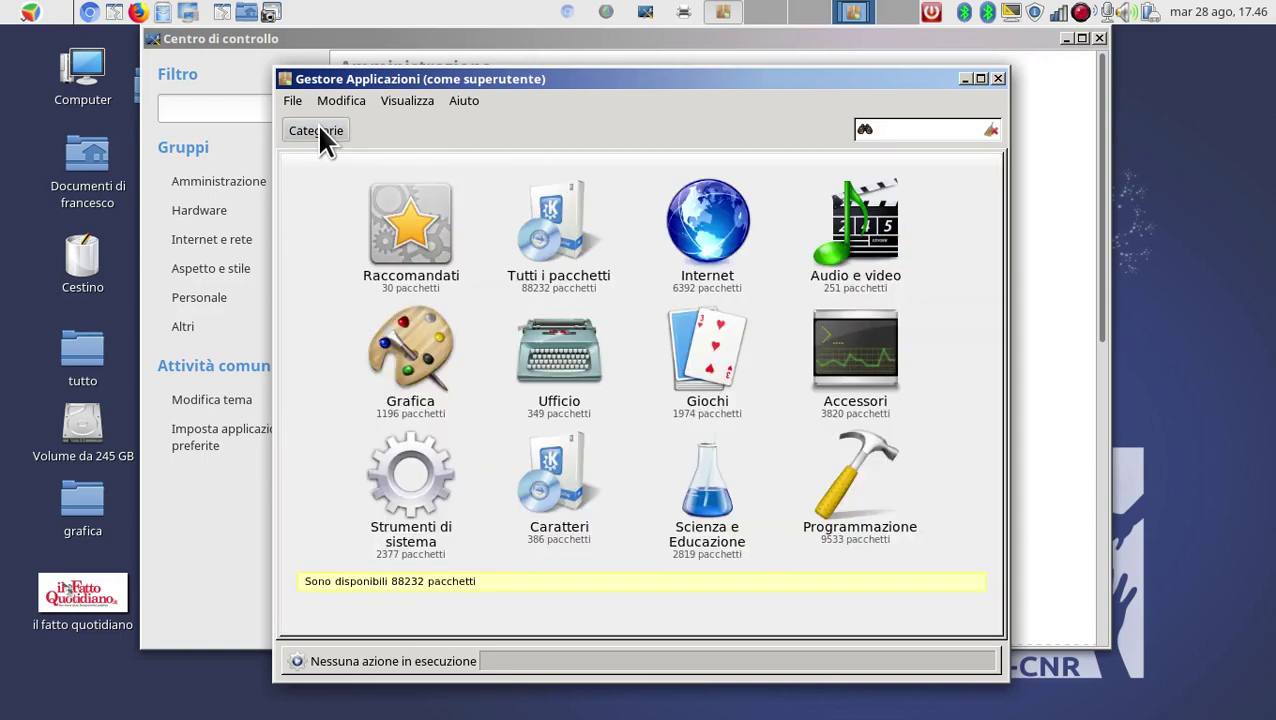
left_click(413, 352)
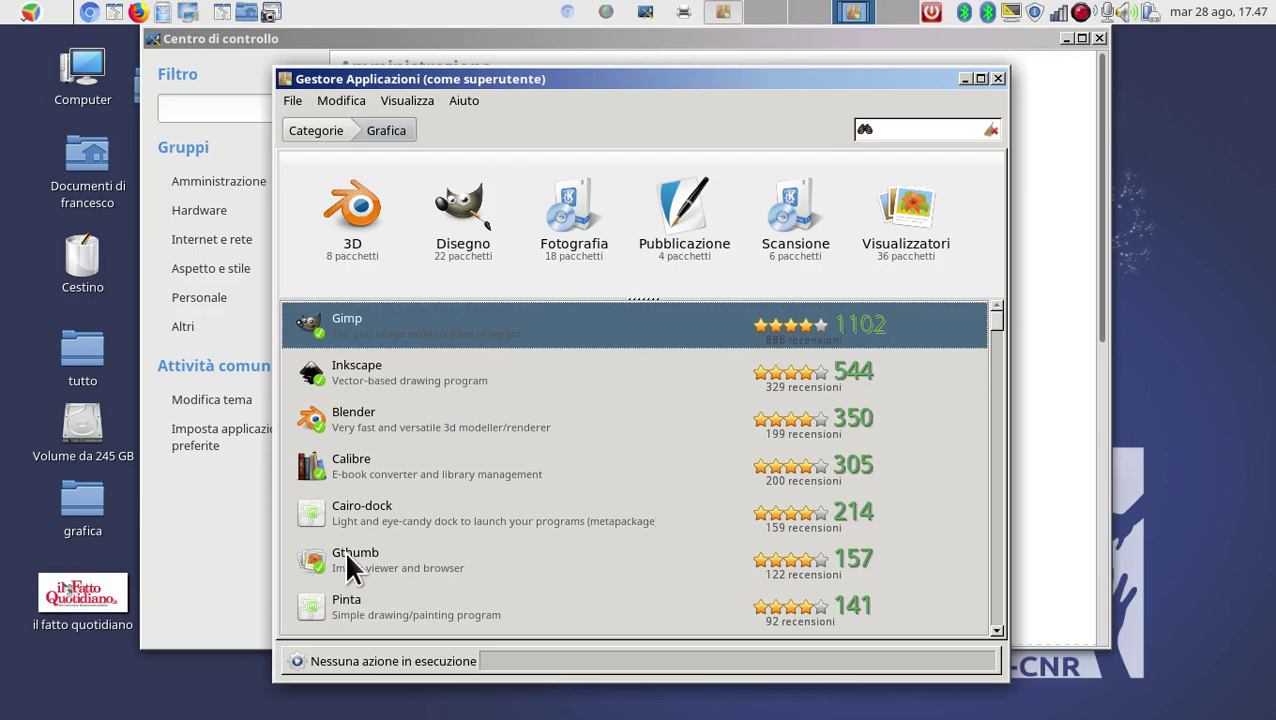
scroll(515, 505, "down", 2)
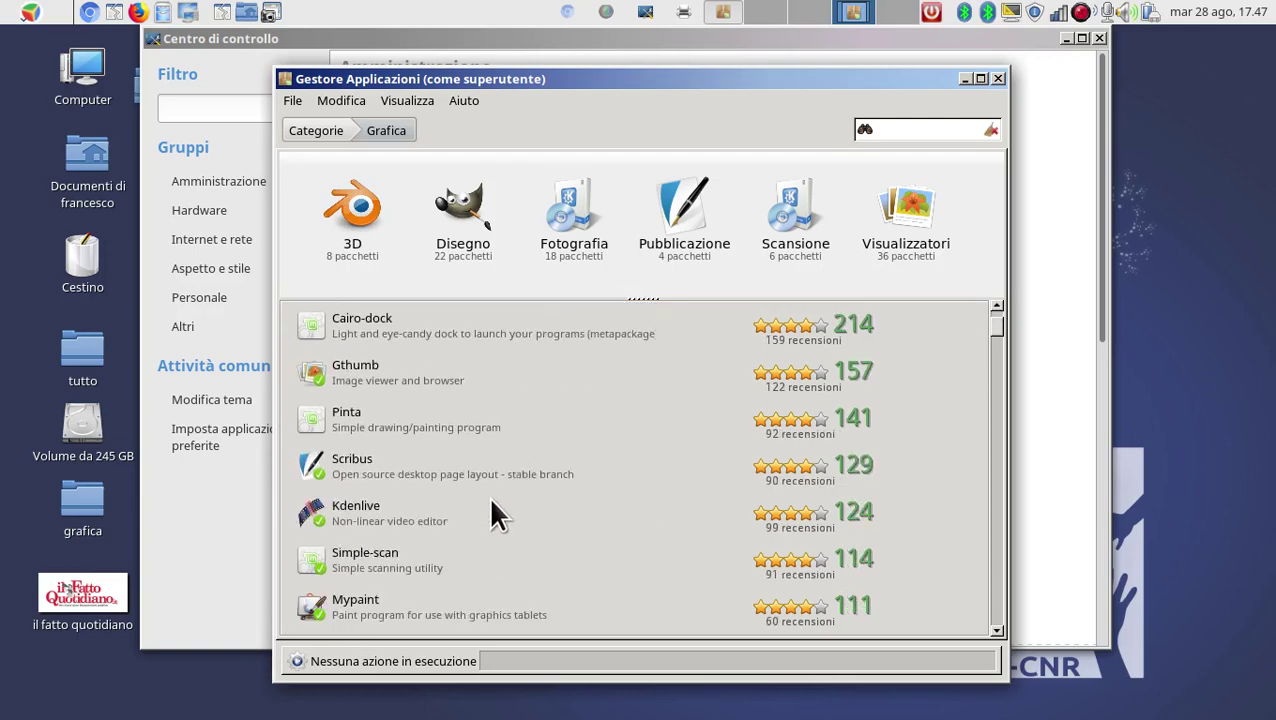
scroll(491, 503, "down", 1)
scroll(491, 497, "down", 2)
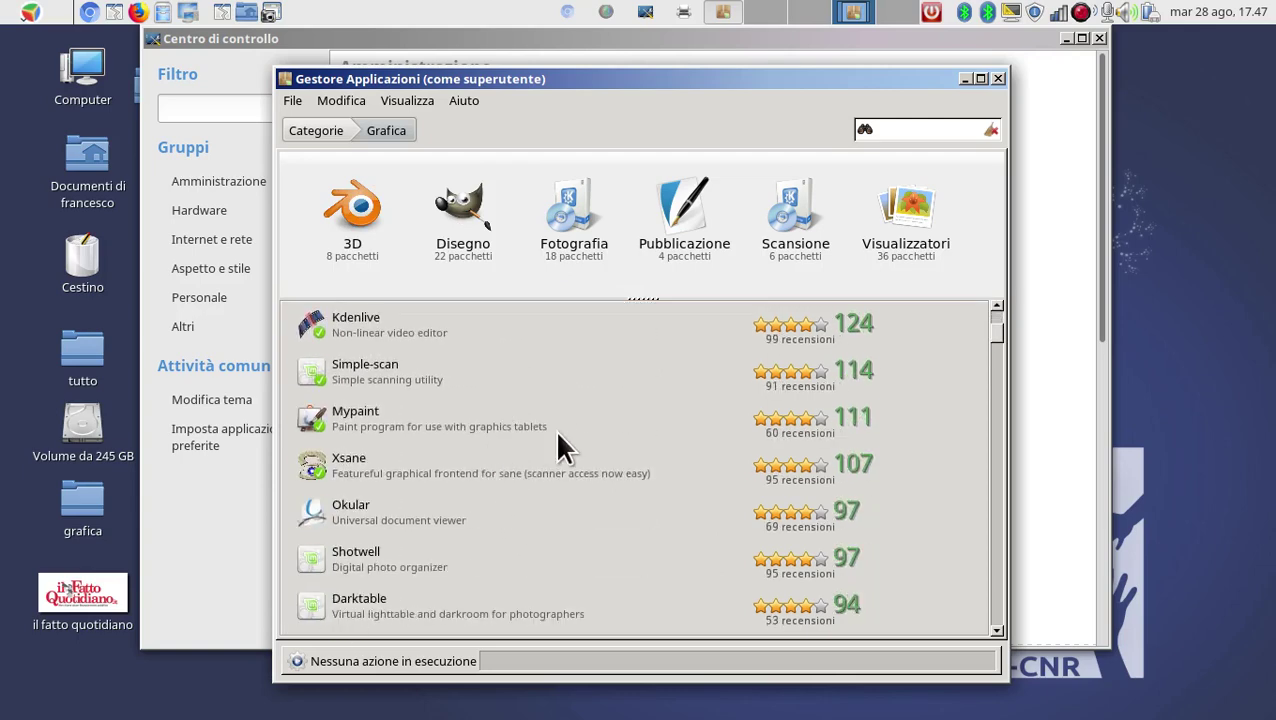
scroll(556, 436, "up", 4)
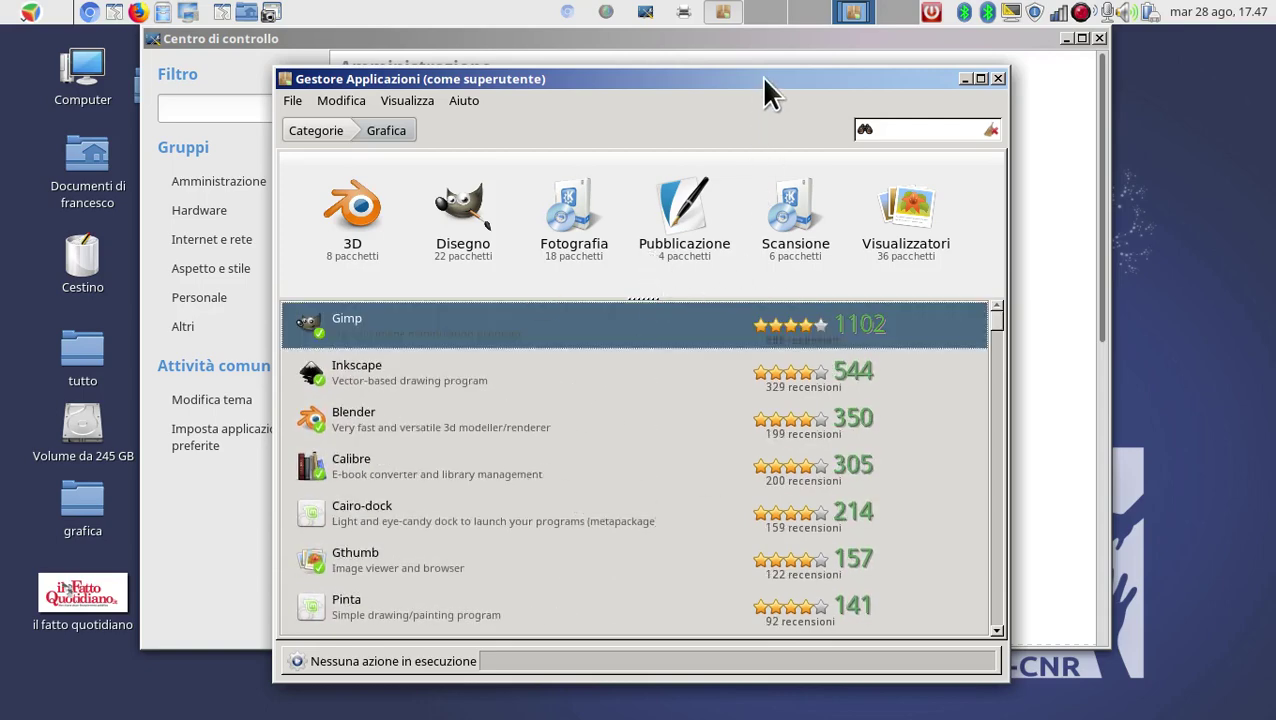
left_click_drag(763, 80, 940, 86)
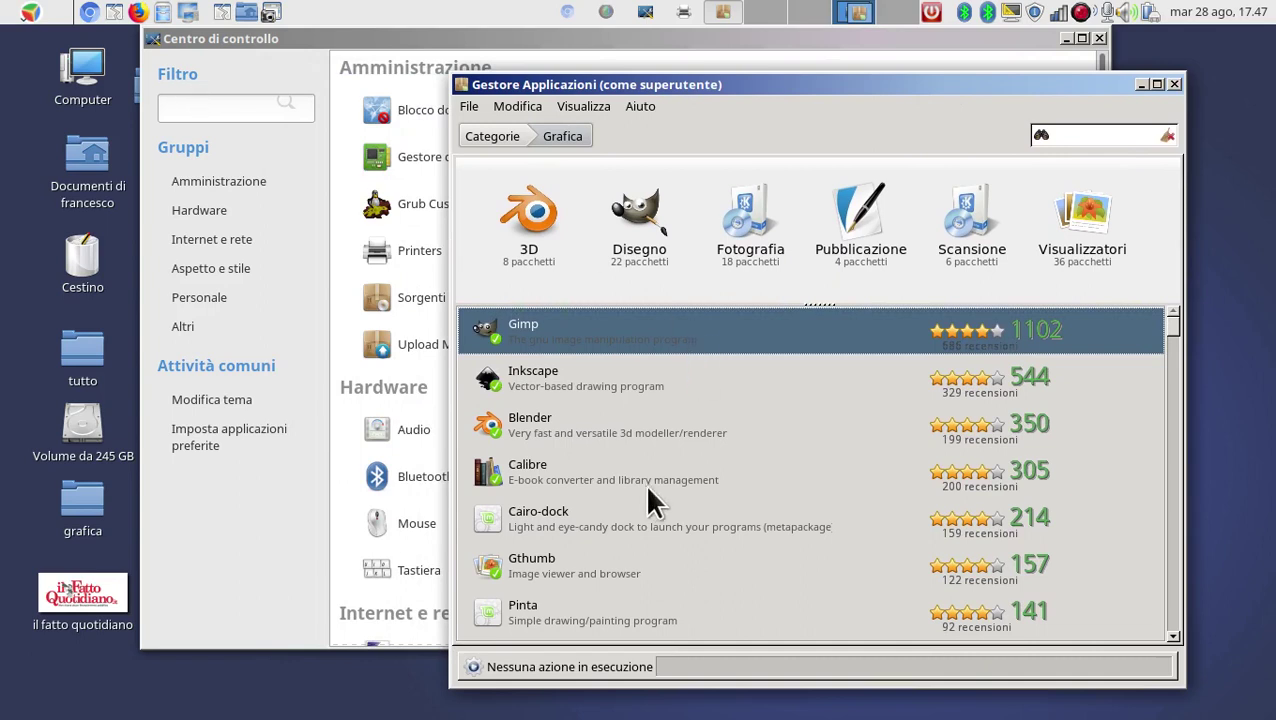
scroll(650, 484, "down", 3)
scroll(735, 497, "down", 2)
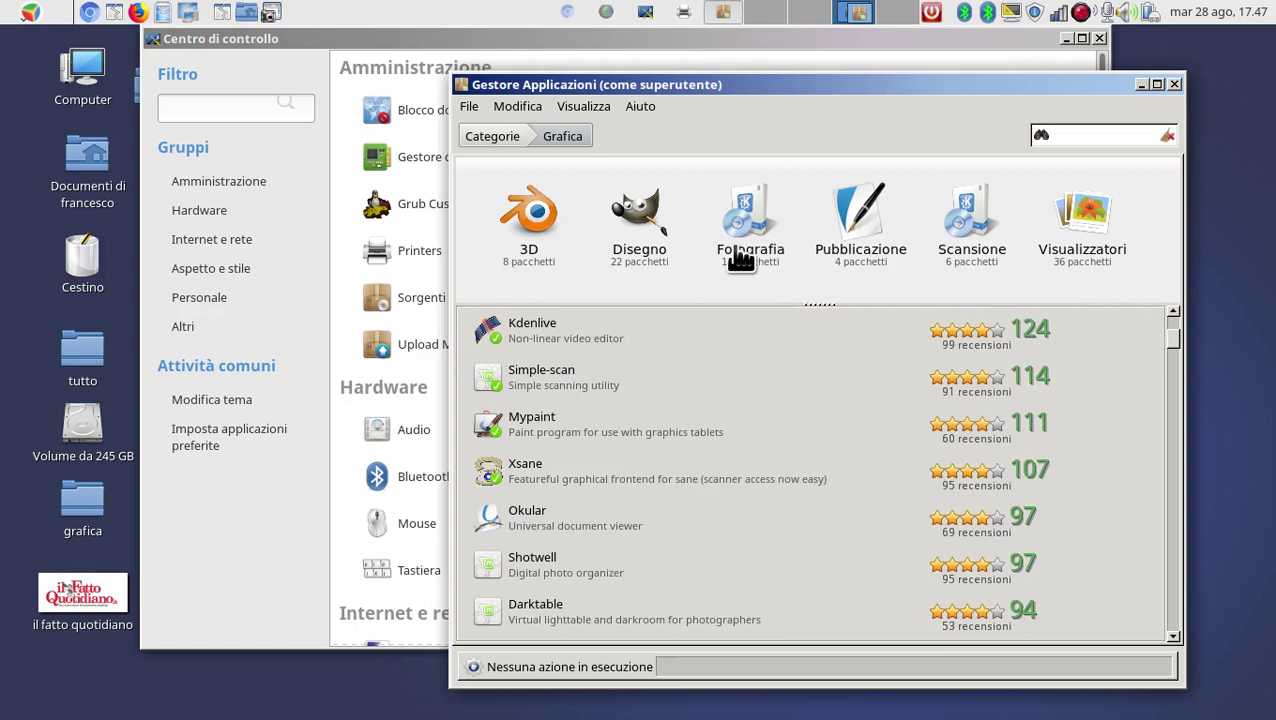
Switch to the Giochi category, then move the Gestore Applicazioni window up and enlarge it
left_click(488, 134)
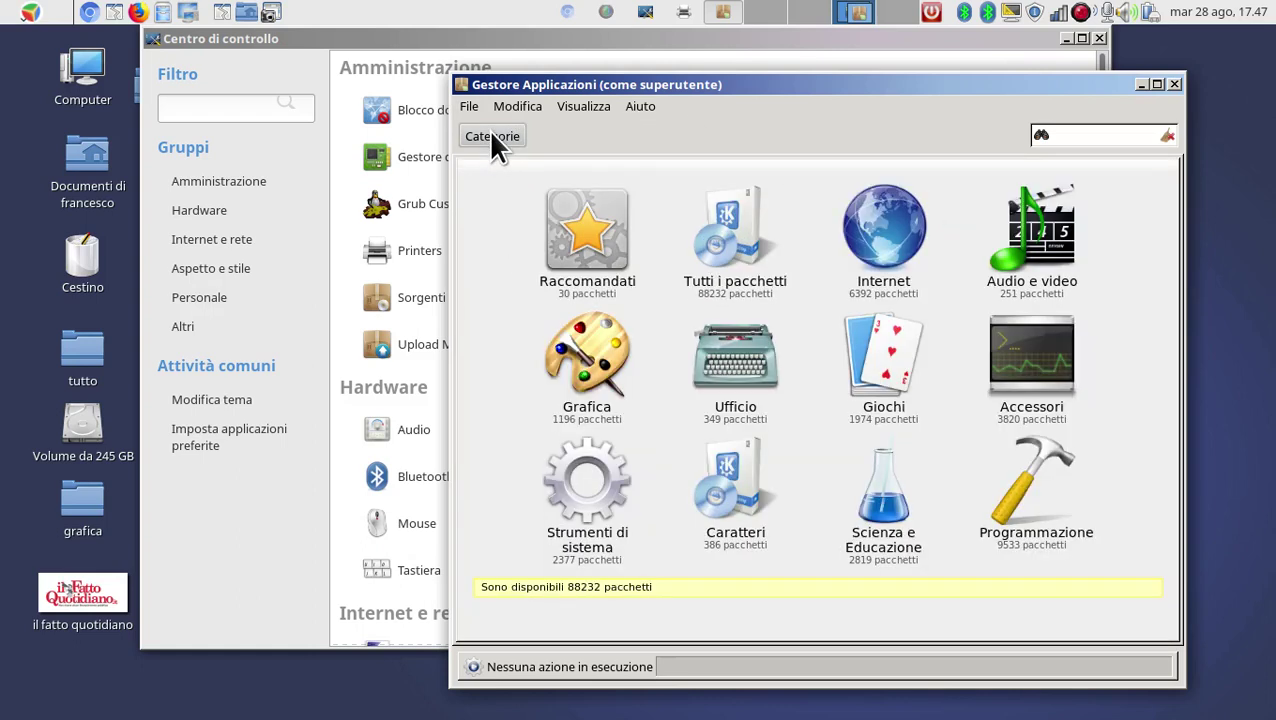
left_click(884, 357)
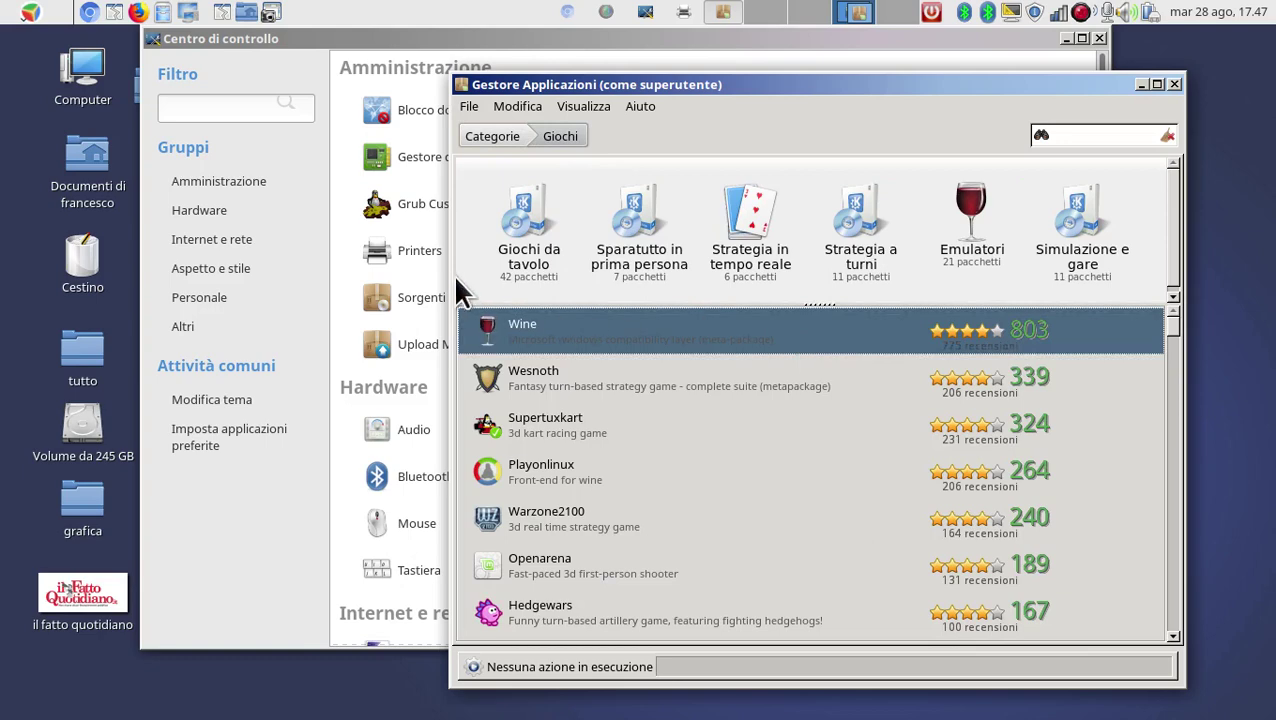
left_click_drag(452, 279, 292, 272)
left_click_drag(596, 86, 543, 40)
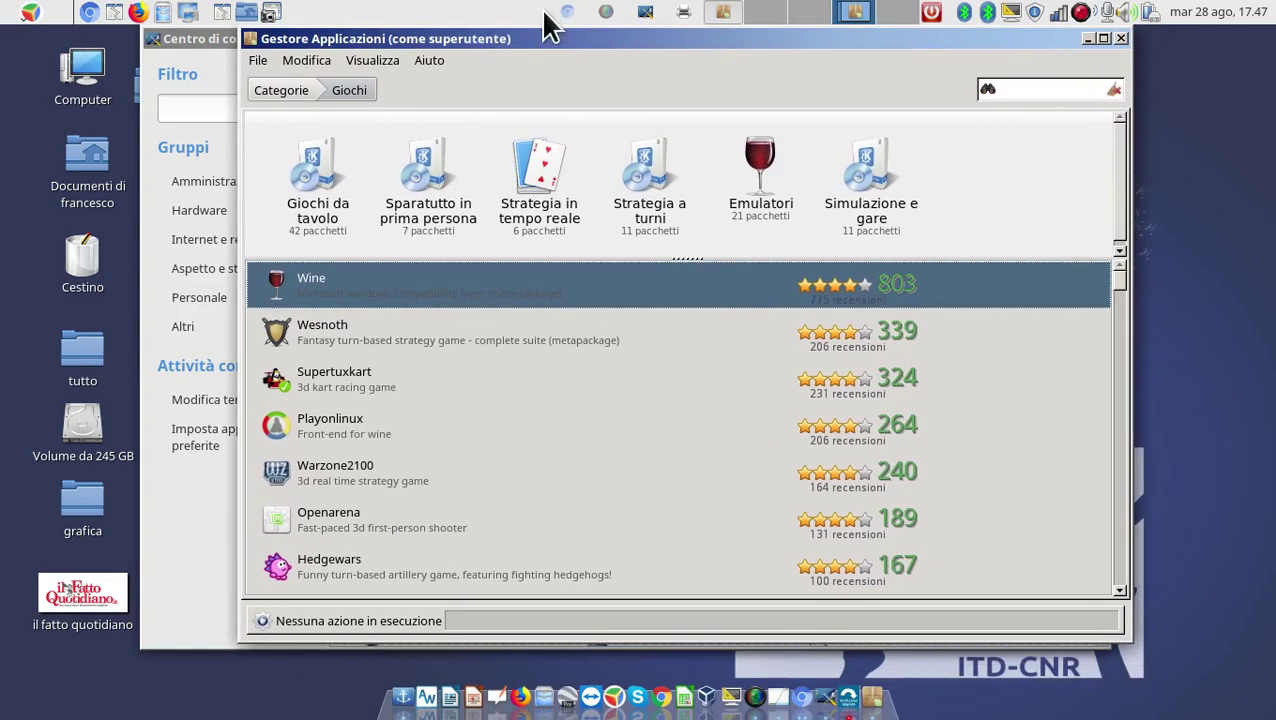
left_click_drag(1116, 634, 1172, 660)
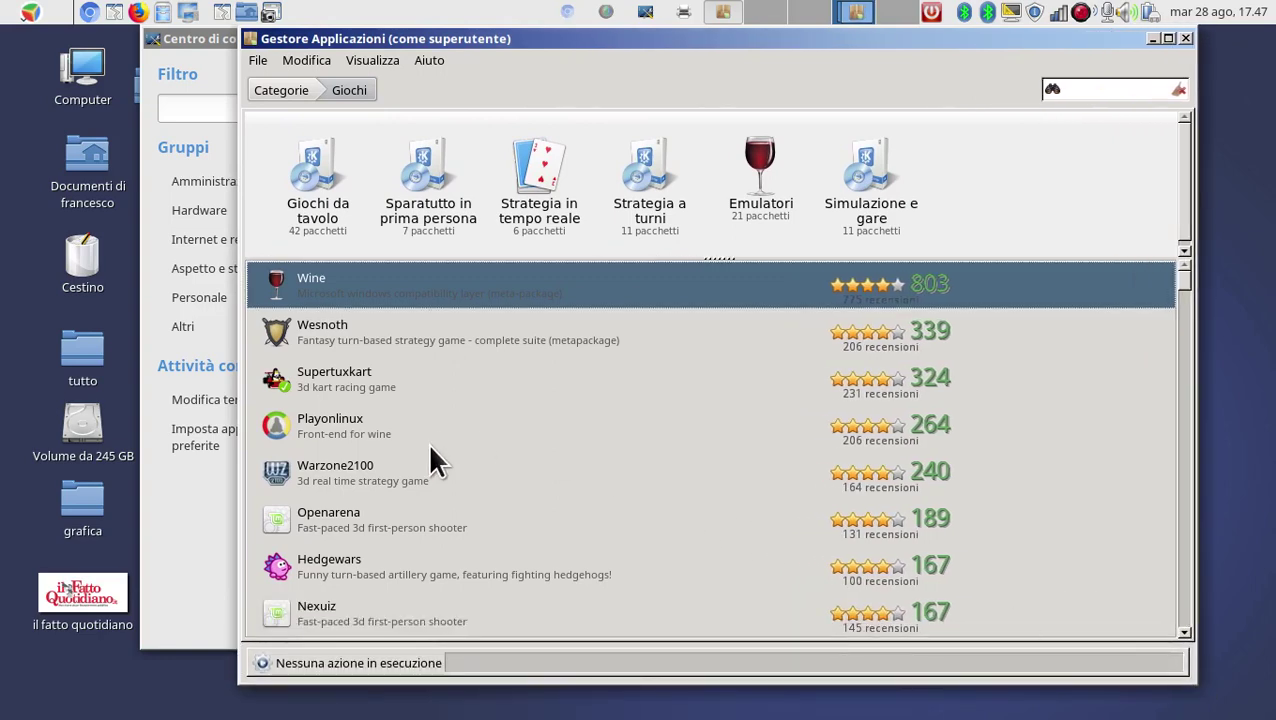
Look through the list of game packages in the Giochi category
scroll(628, 460, "down", 1)
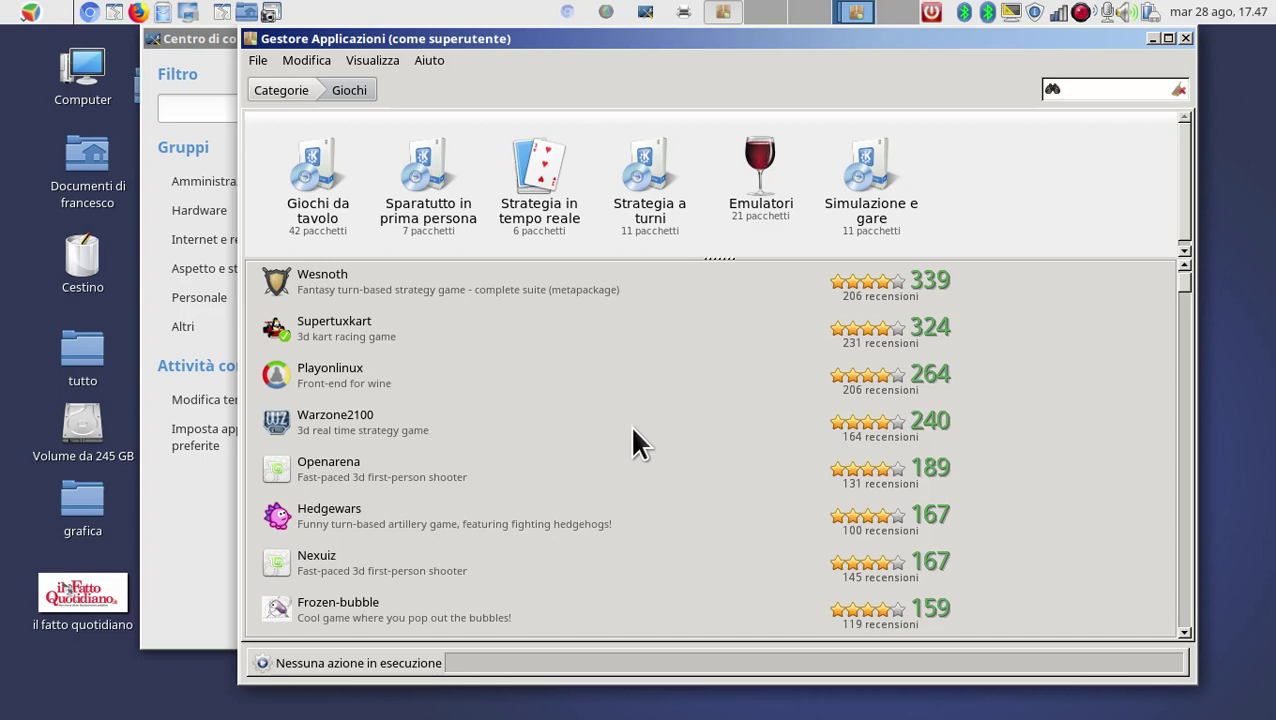
scroll(634, 405, "down", 5)
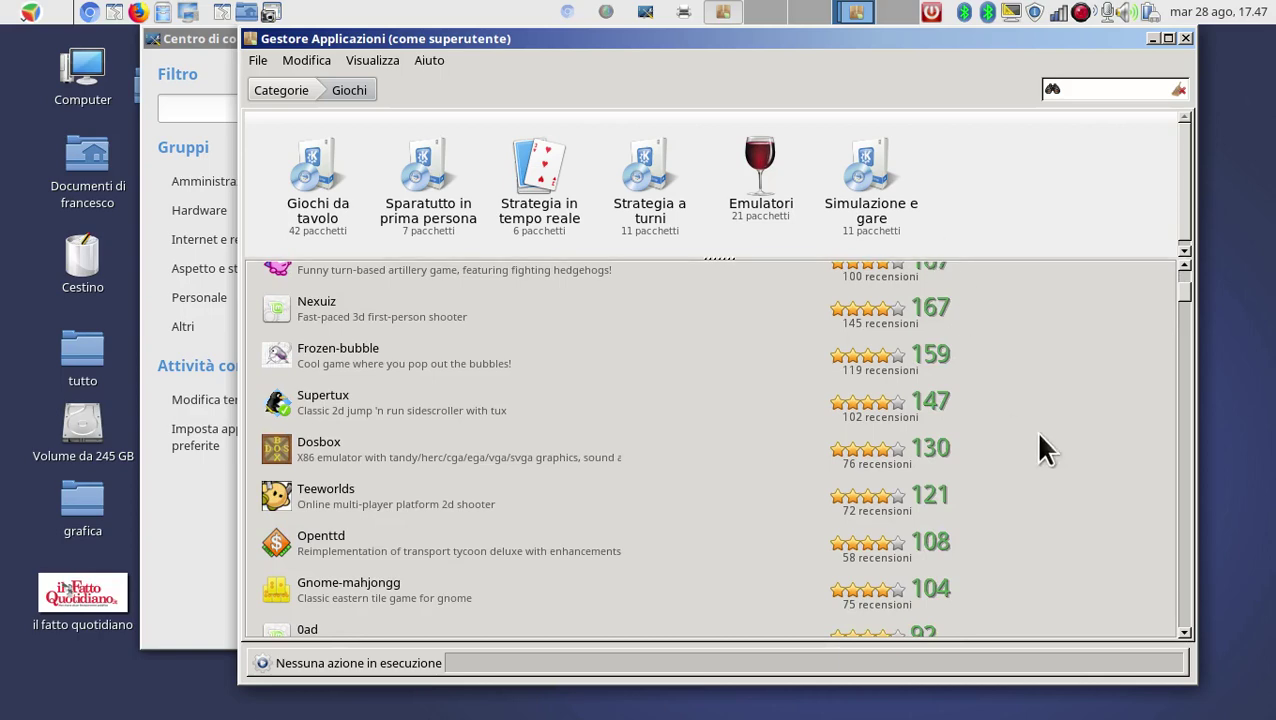
scroll(1093, 362, "up", 5)
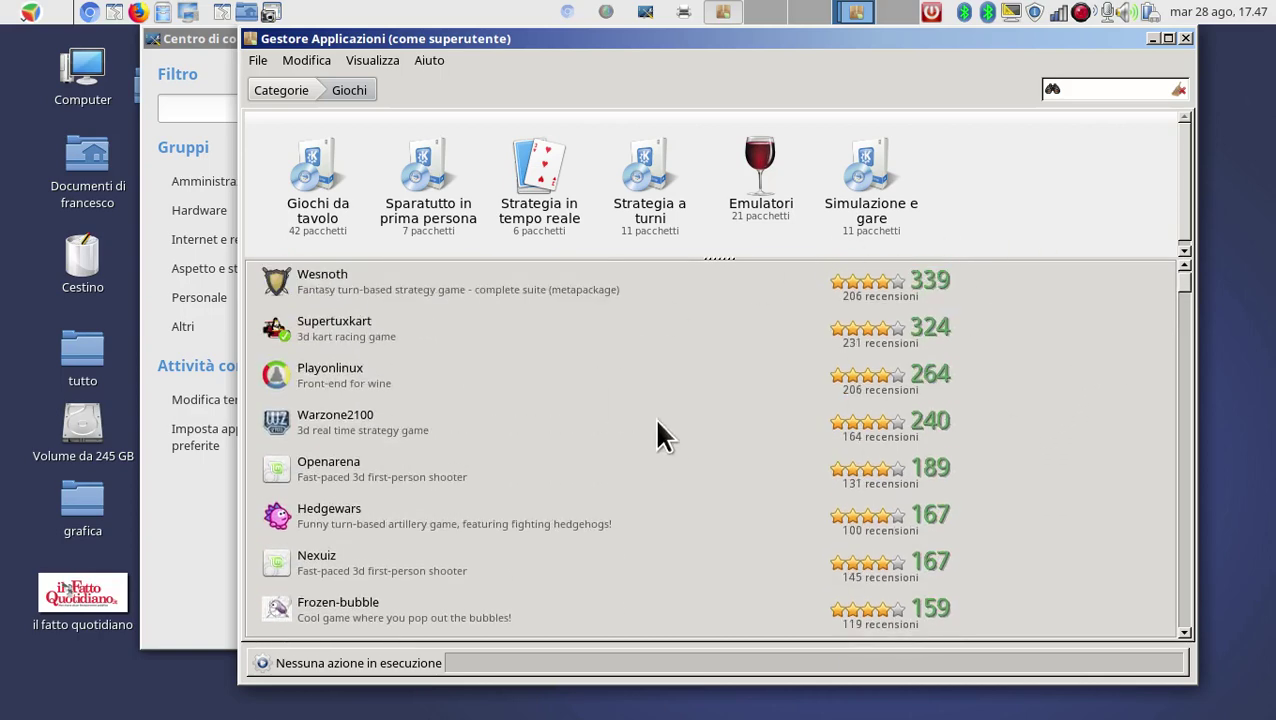
Search all categories for stellarium, view the Stellarium package details, and close the Gestore Applicazioni without installing it
left_click(276, 89)
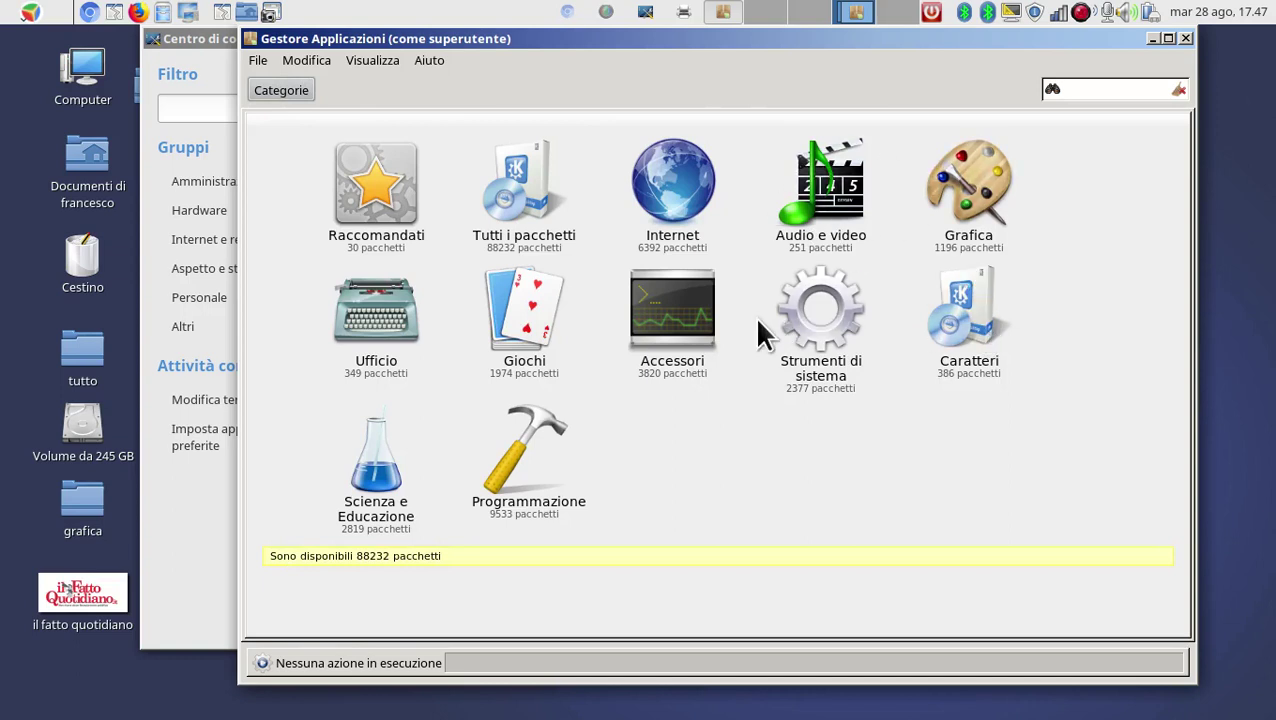
left_click(1078, 91)
type("stellarium")
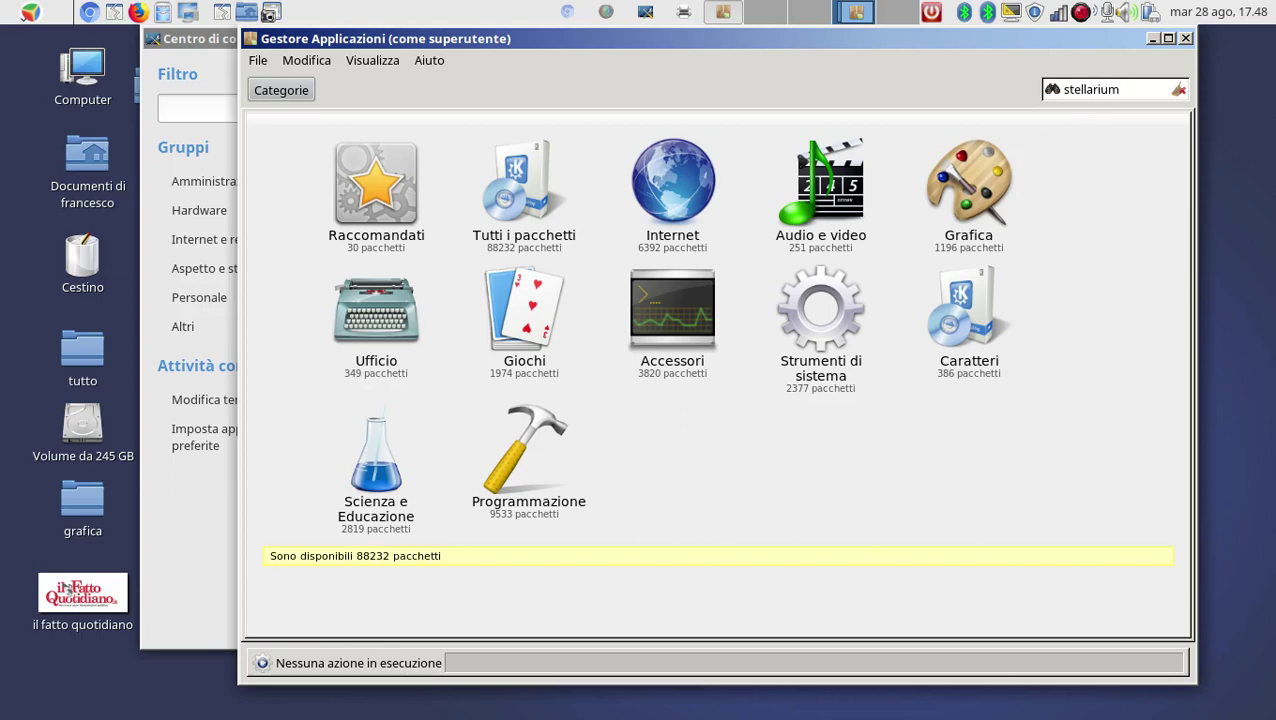
key("Return")
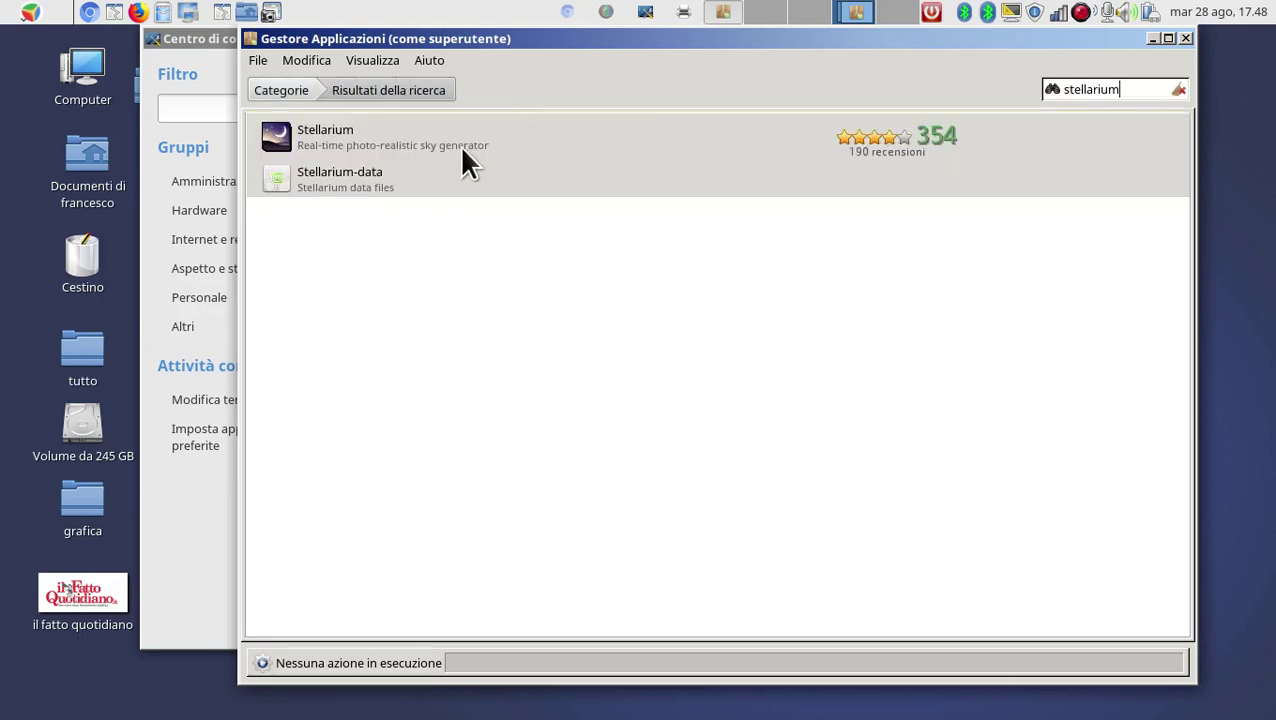
left_click(500, 141)
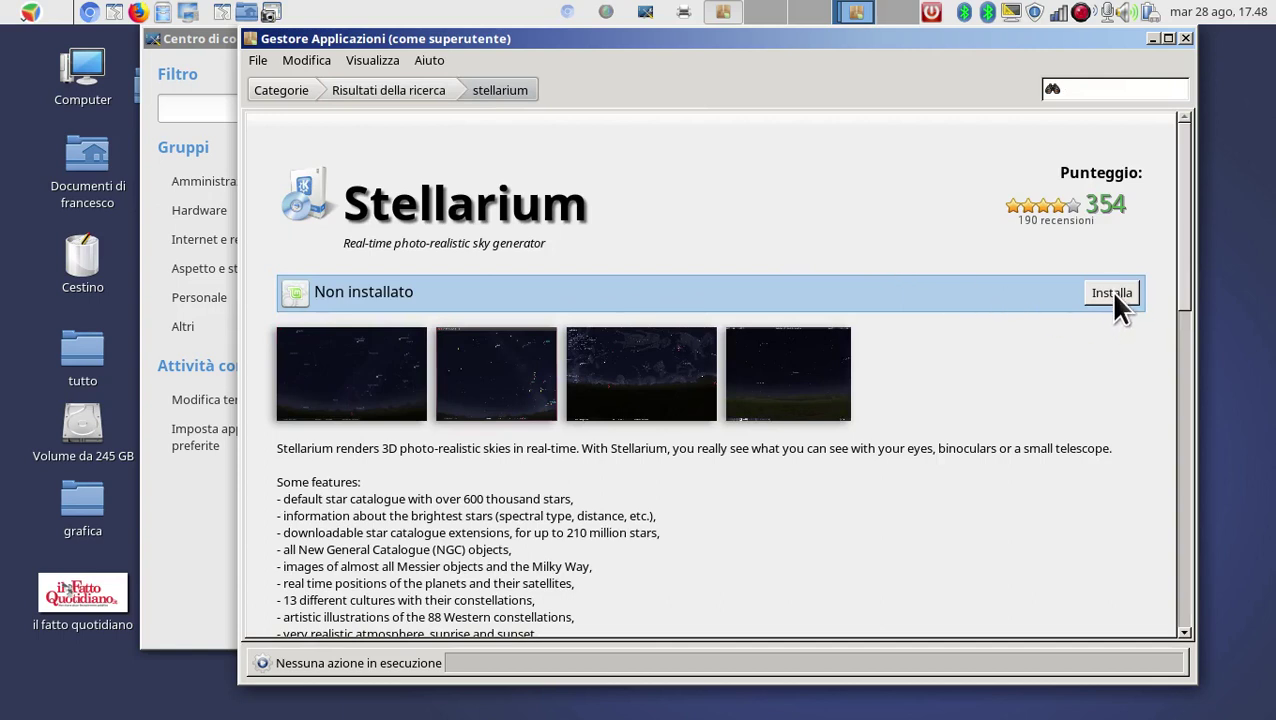
left_click(1186, 38)
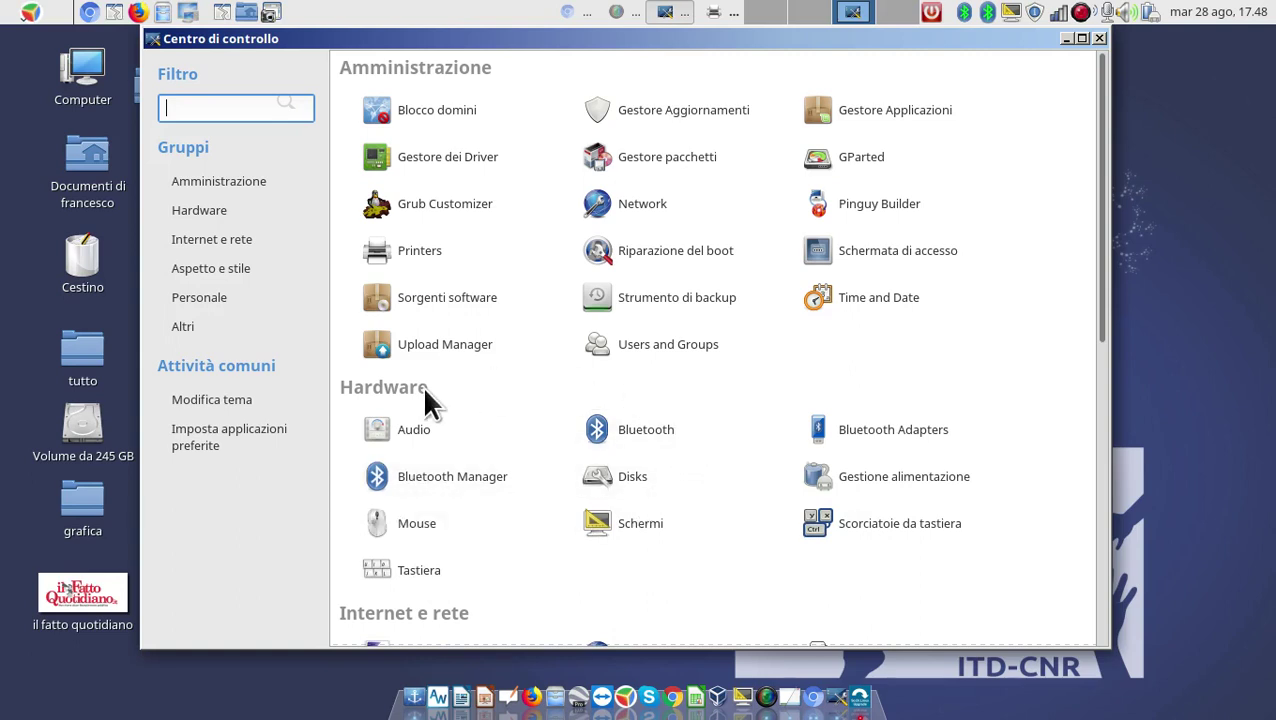
Review the Hardware and Ingresso pages of the Audio preferences, close them, and check the volume indicator's audio options
left_click(391, 437)
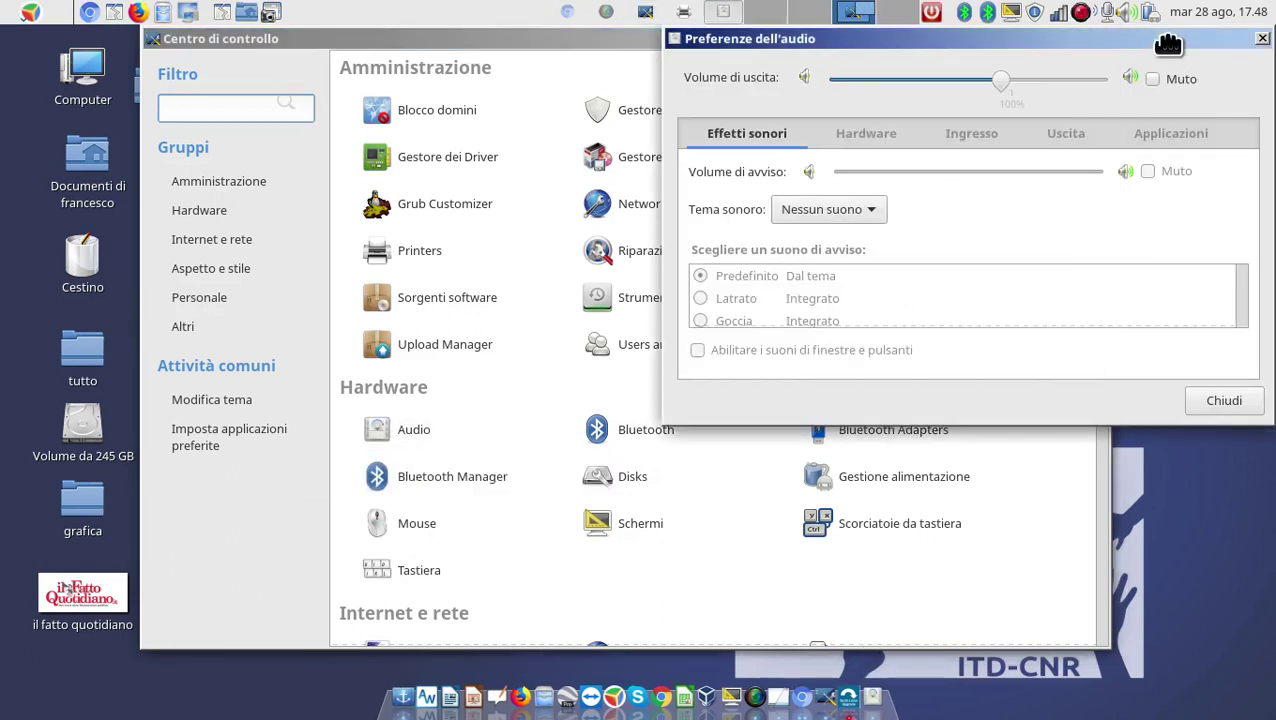
left_click(862, 137)
left_click(972, 135)
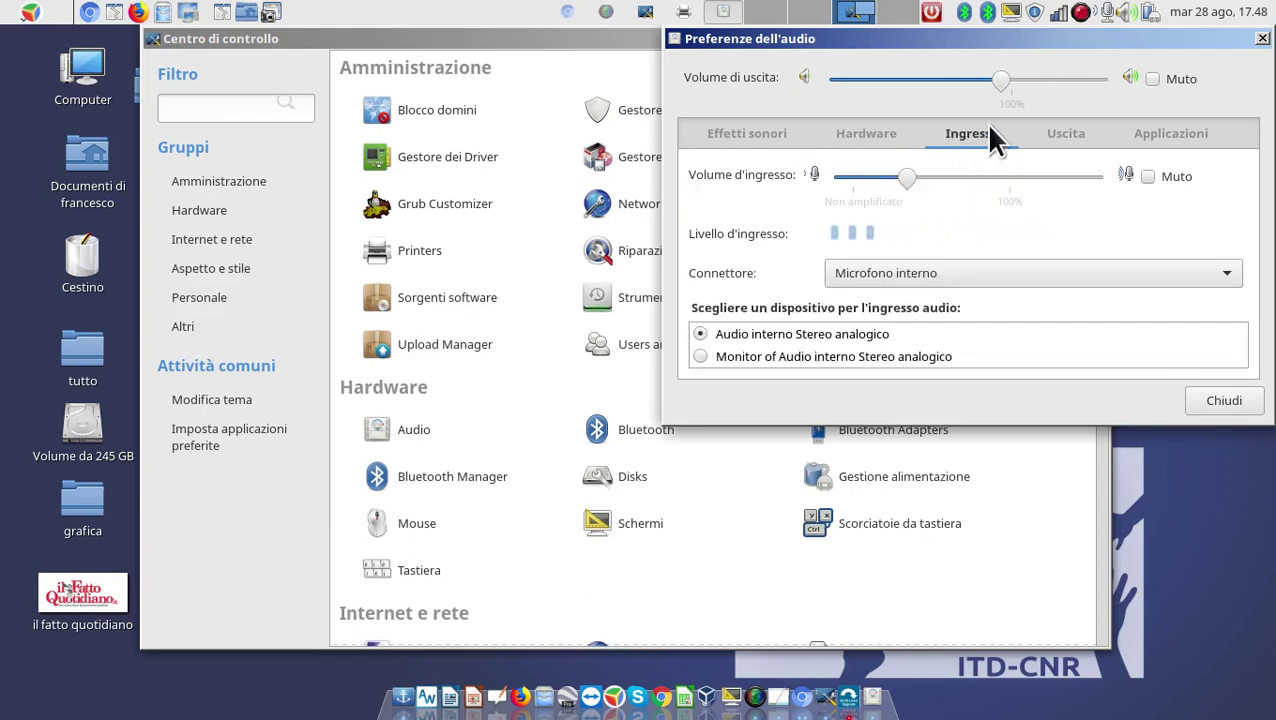
left_click(1263, 38)
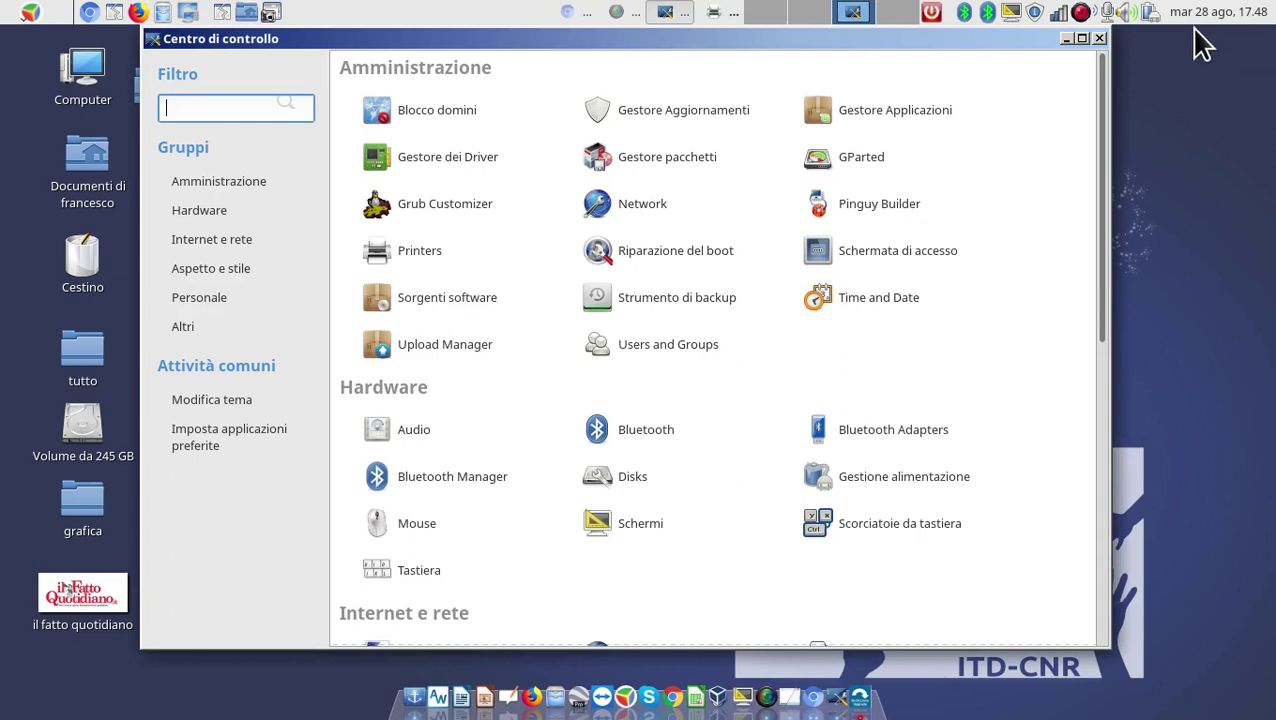
right_click(1123, 18)
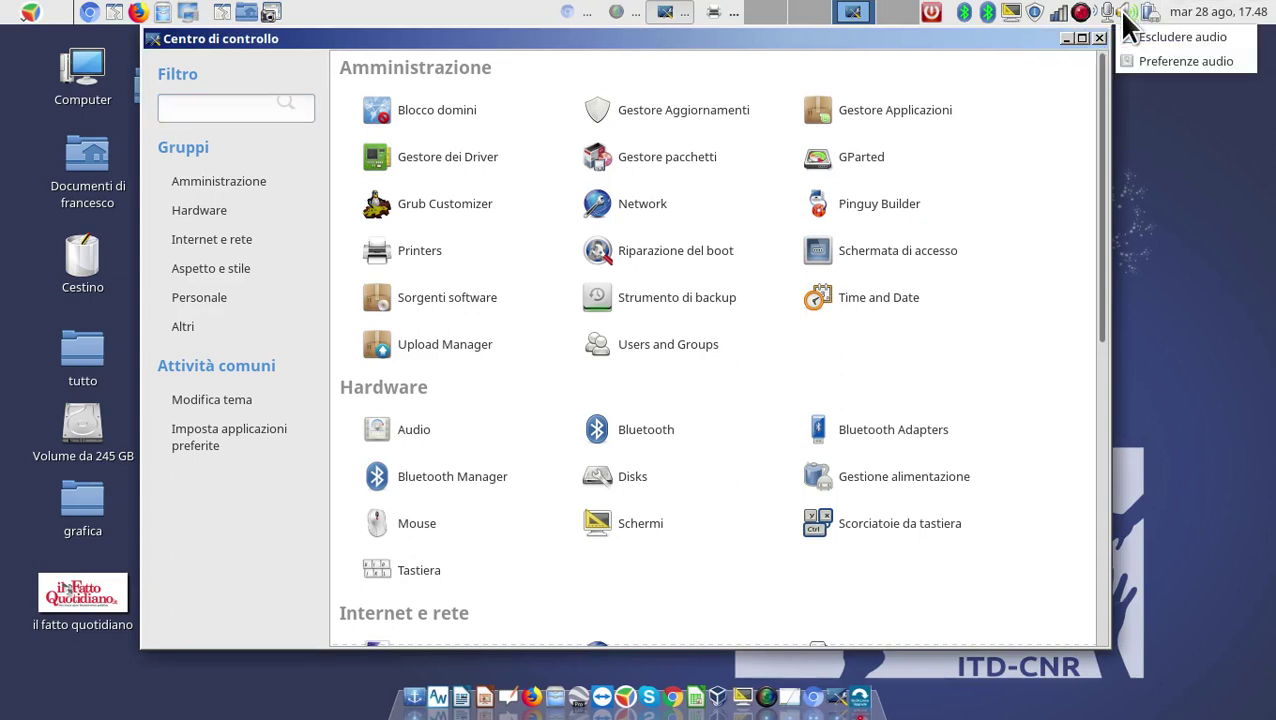
left_click(1032, 244)
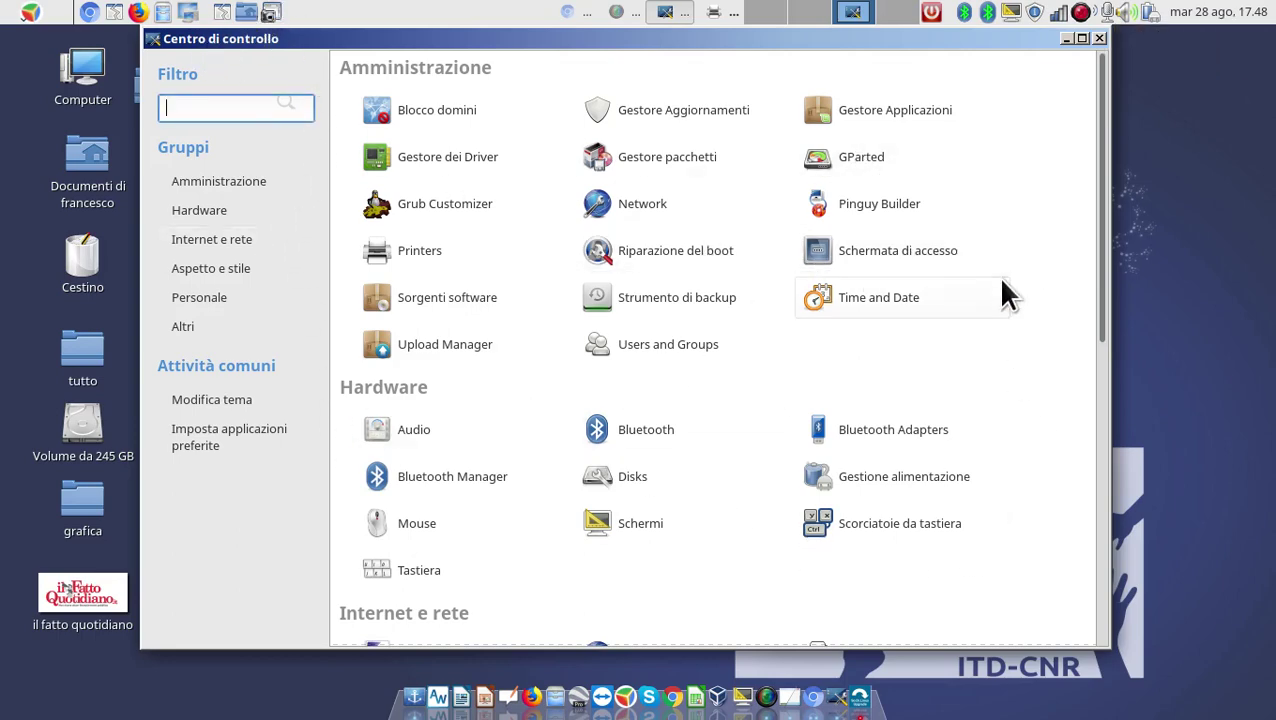
Examine the Internet e rete, Aspetto e stile and Personale setting groups in the Centro di controllo
scroll(999, 278, "down", 3)
scroll(1004, 286, "down", 2)
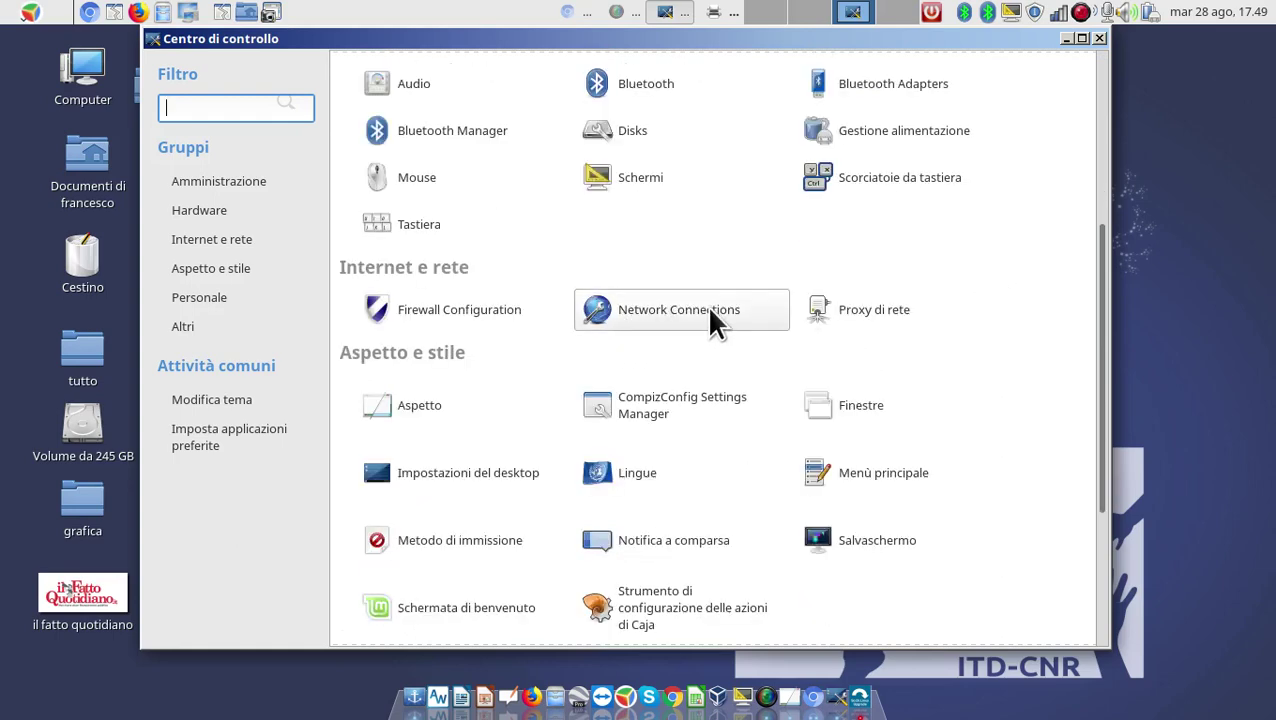
scroll(493, 324, "down", 2)
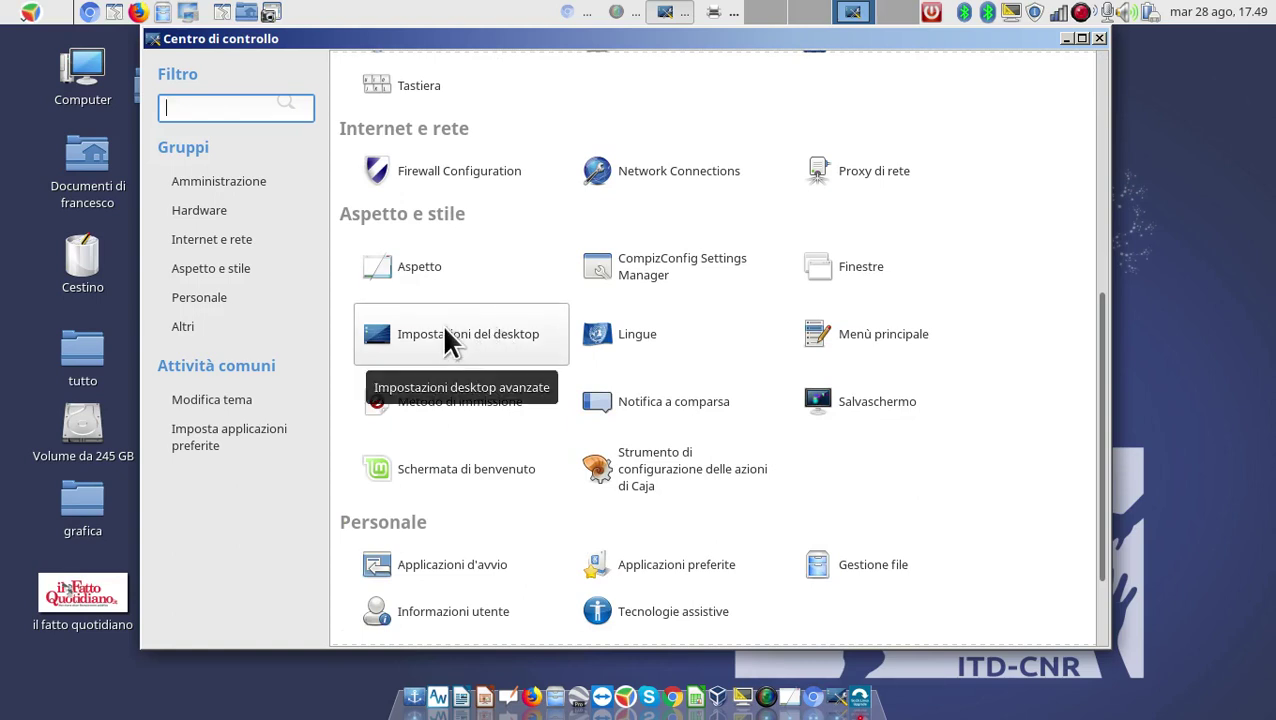
Open the Impostazioni del desktop and hide the Volumi montati, Cestino and Home icons from the desktop
left_click(446, 333)
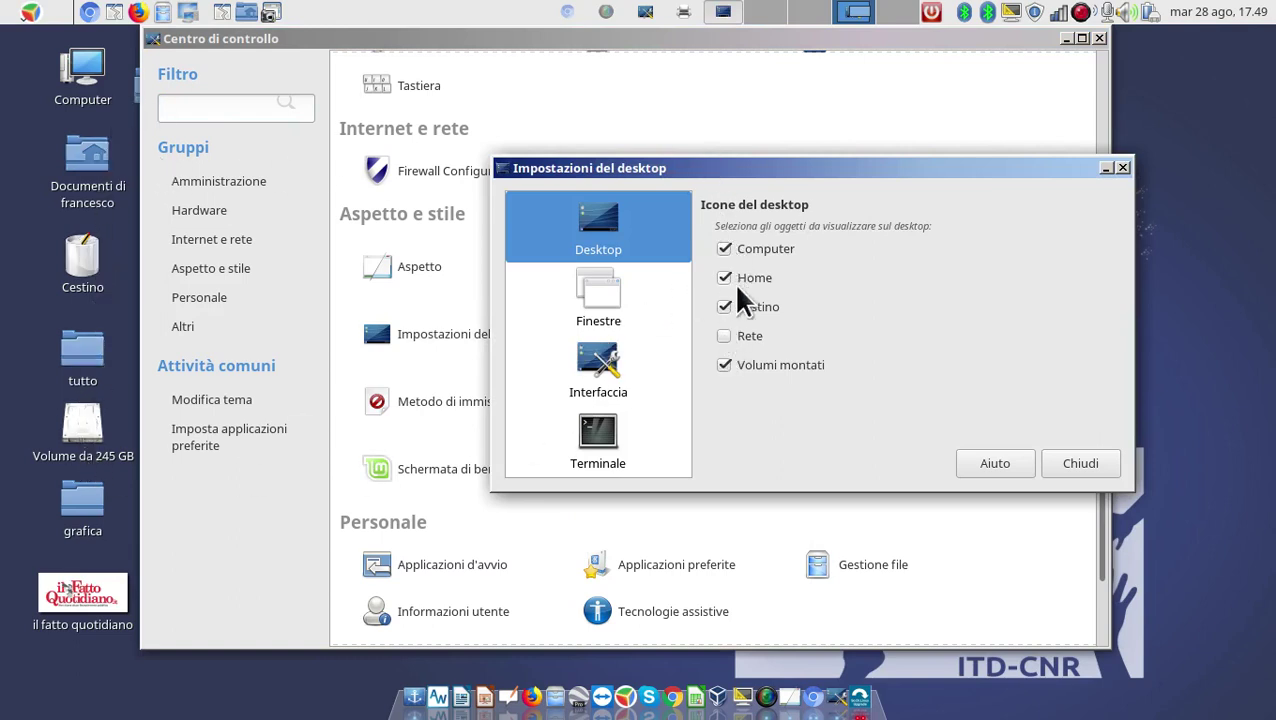
left_click(730, 366)
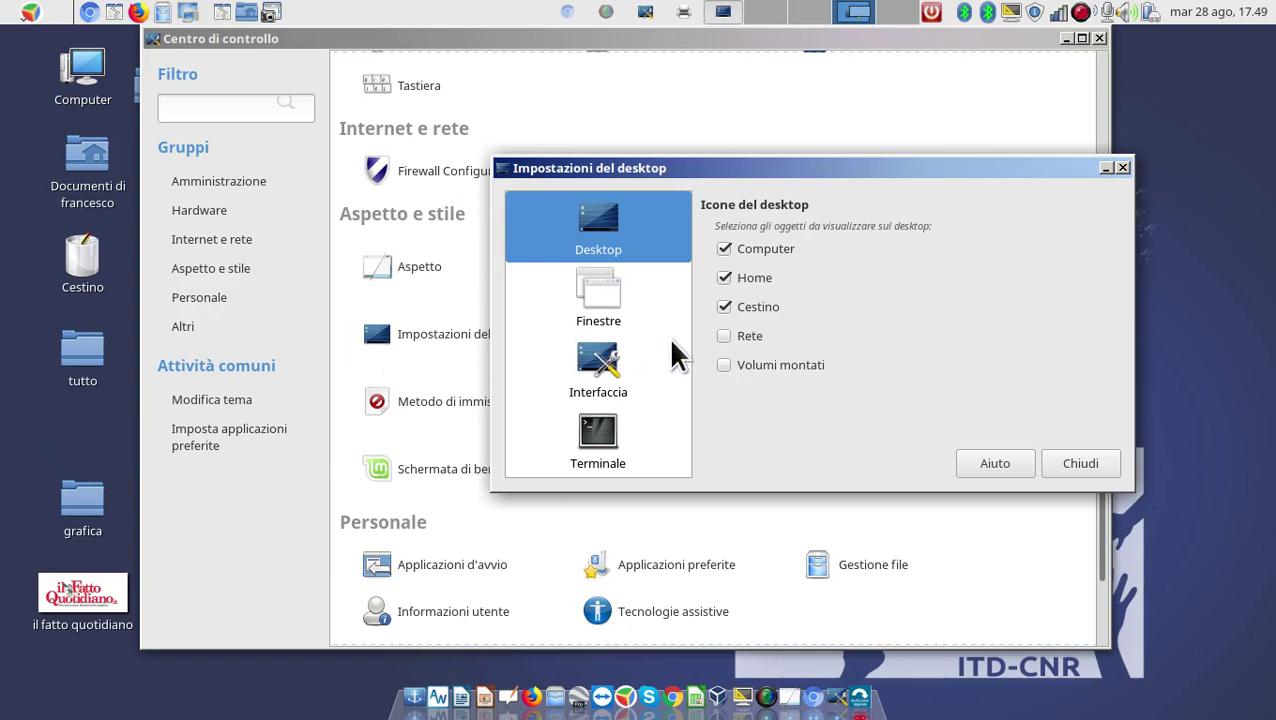
left_click(724, 307)
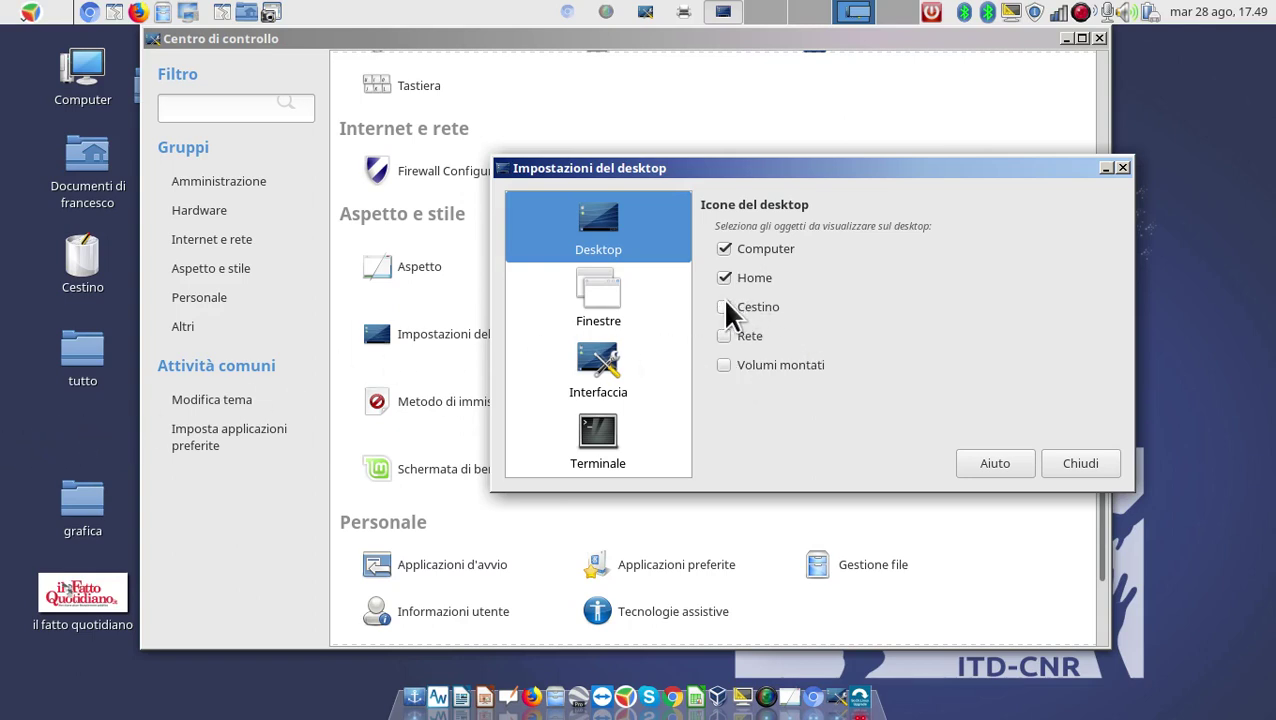
left_click(724, 278)
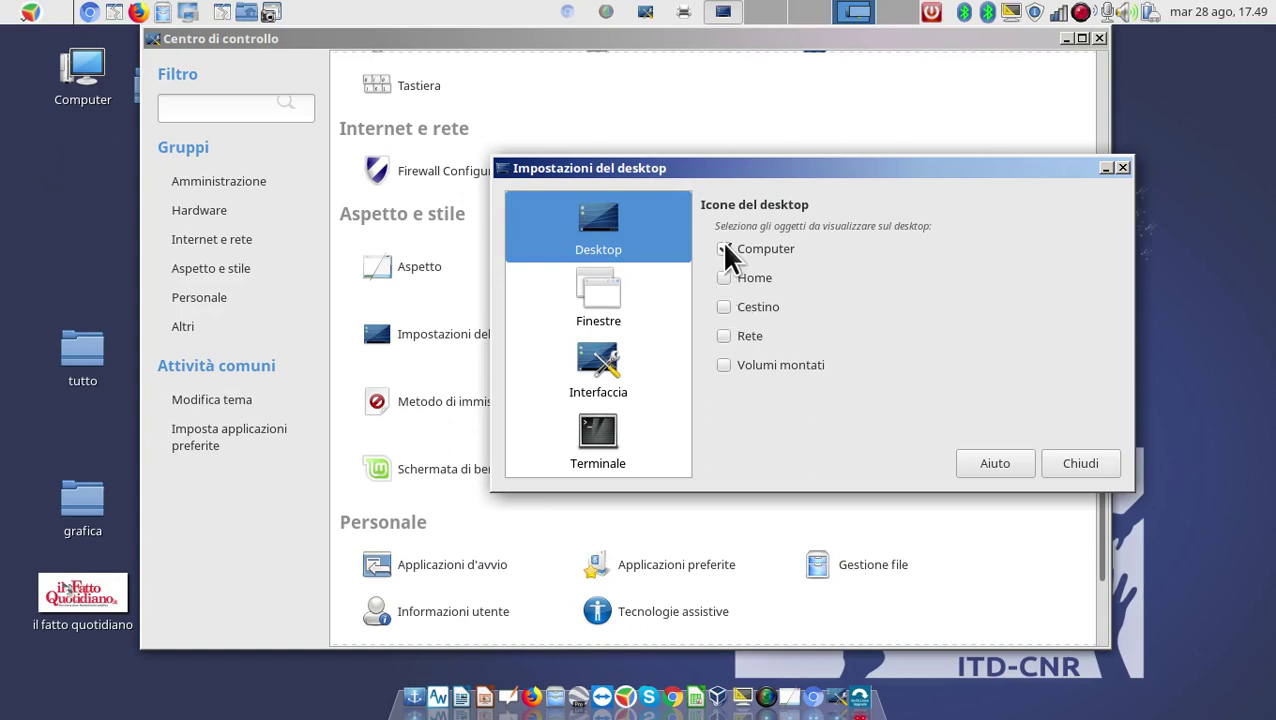
left_click(724, 252)
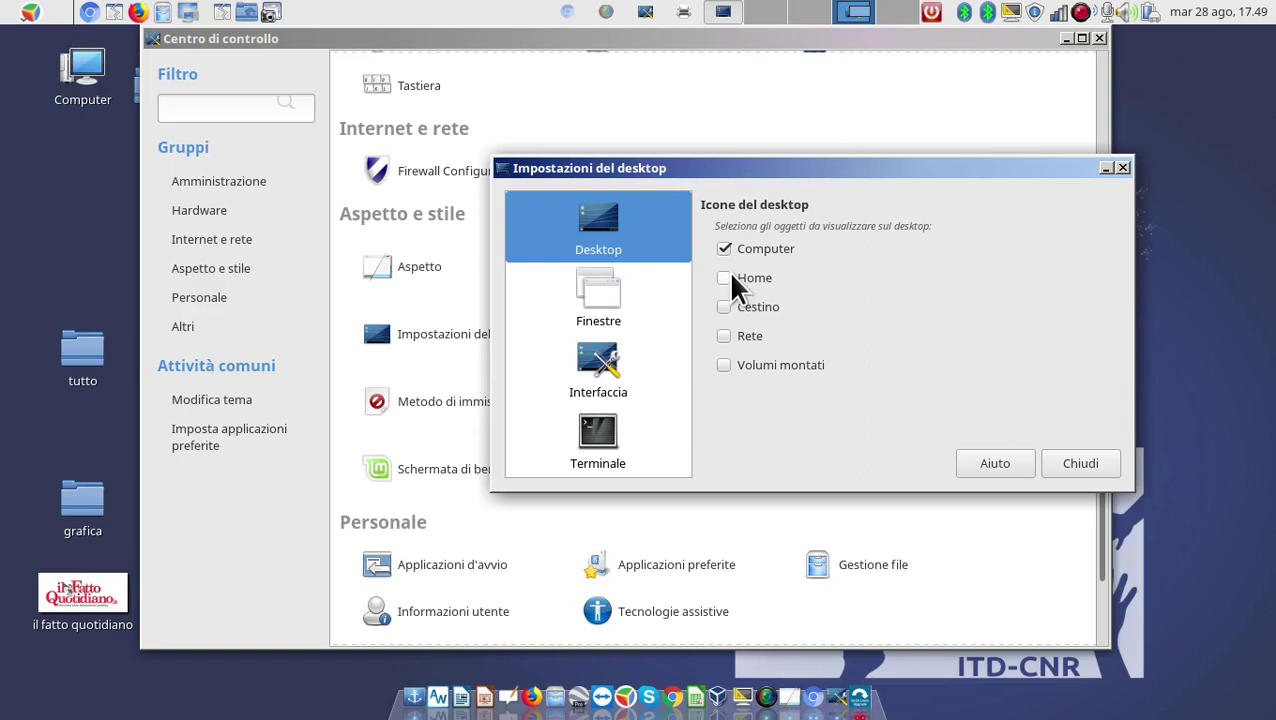
Restore the Home, Cestino and Volumi montati icons on the desktop
left_click(730, 278)
left_click(730, 307)
left_click(734, 367)
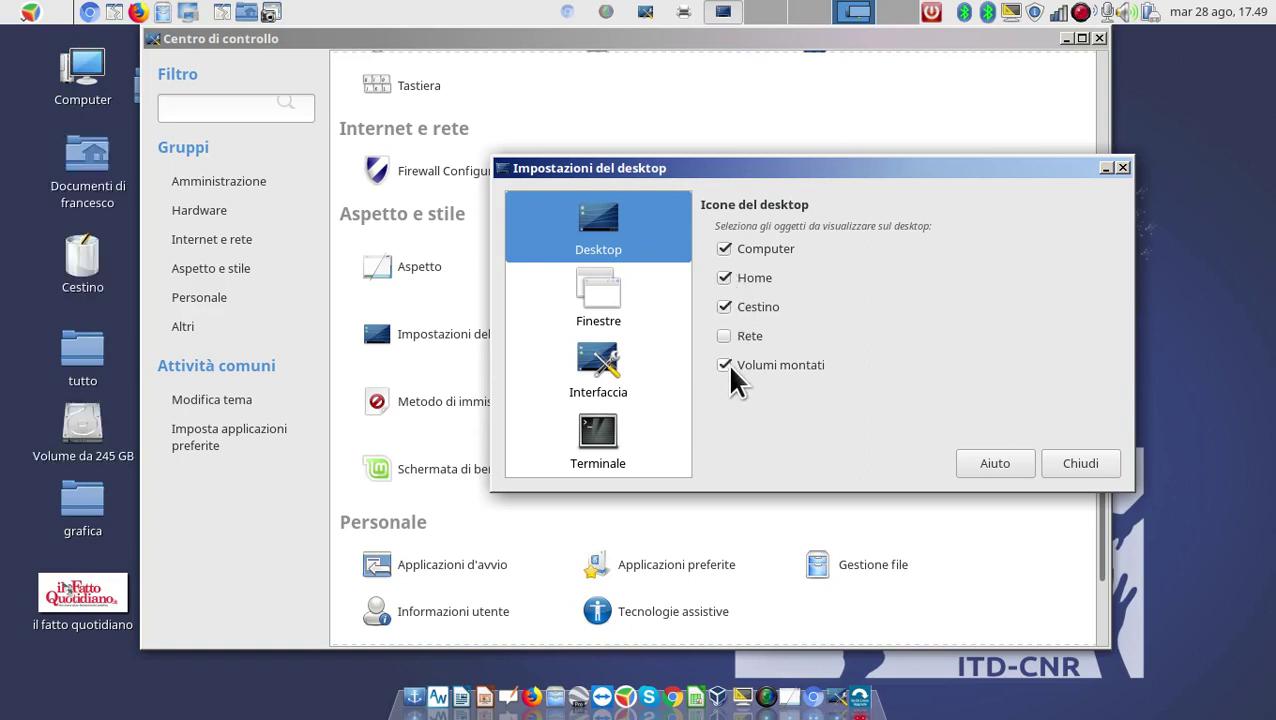
Review the Finestre and Interfaccia pages of the desktop settings and close them
left_click(591, 306)
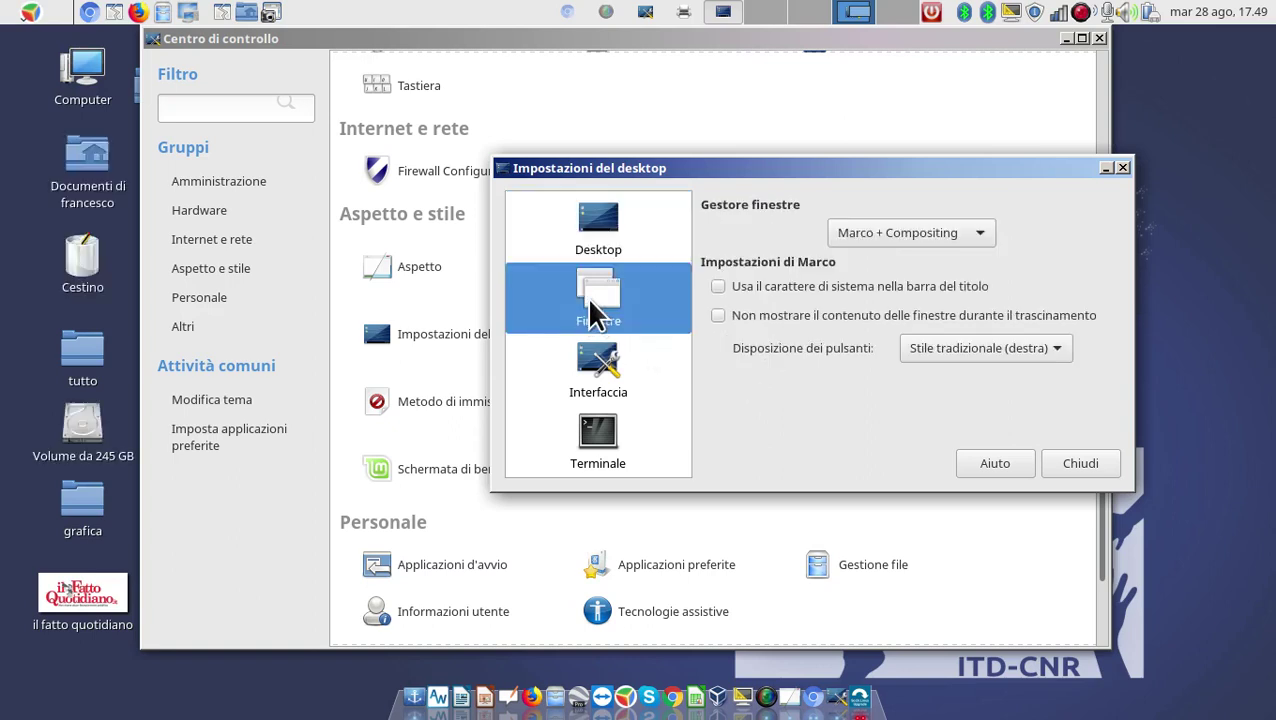
left_click(616, 367)
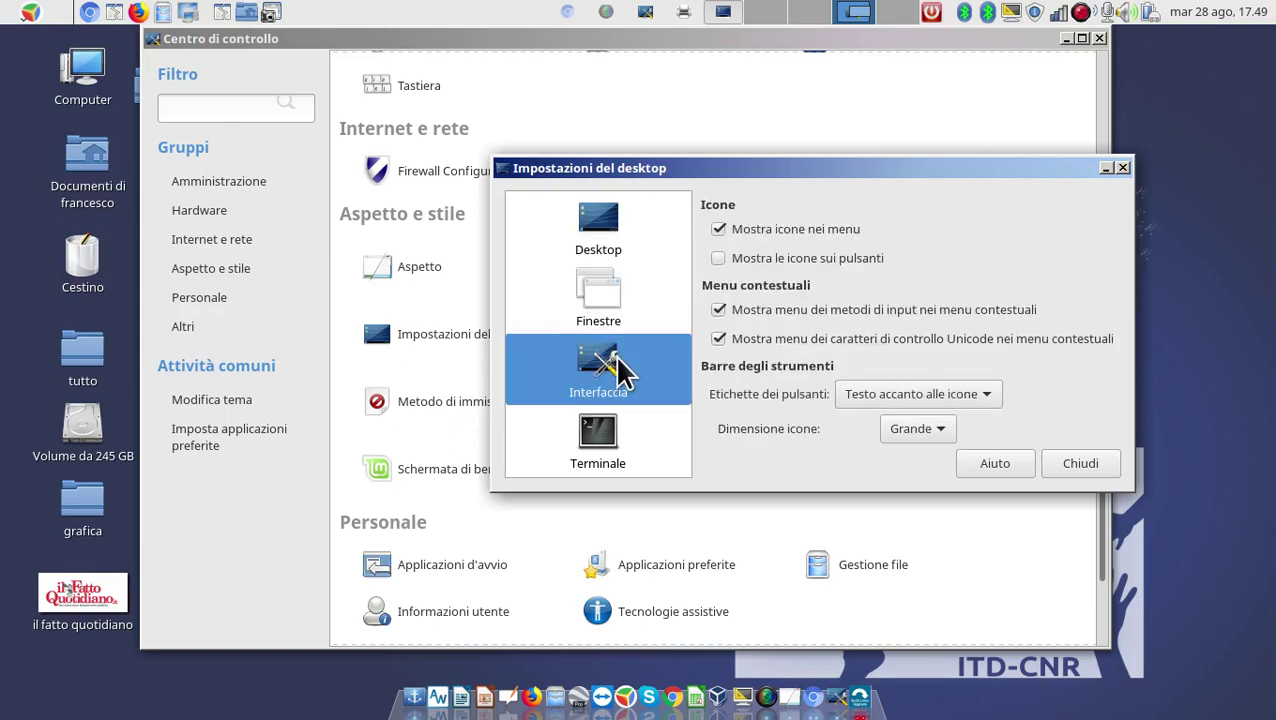
left_click(1088, 468)
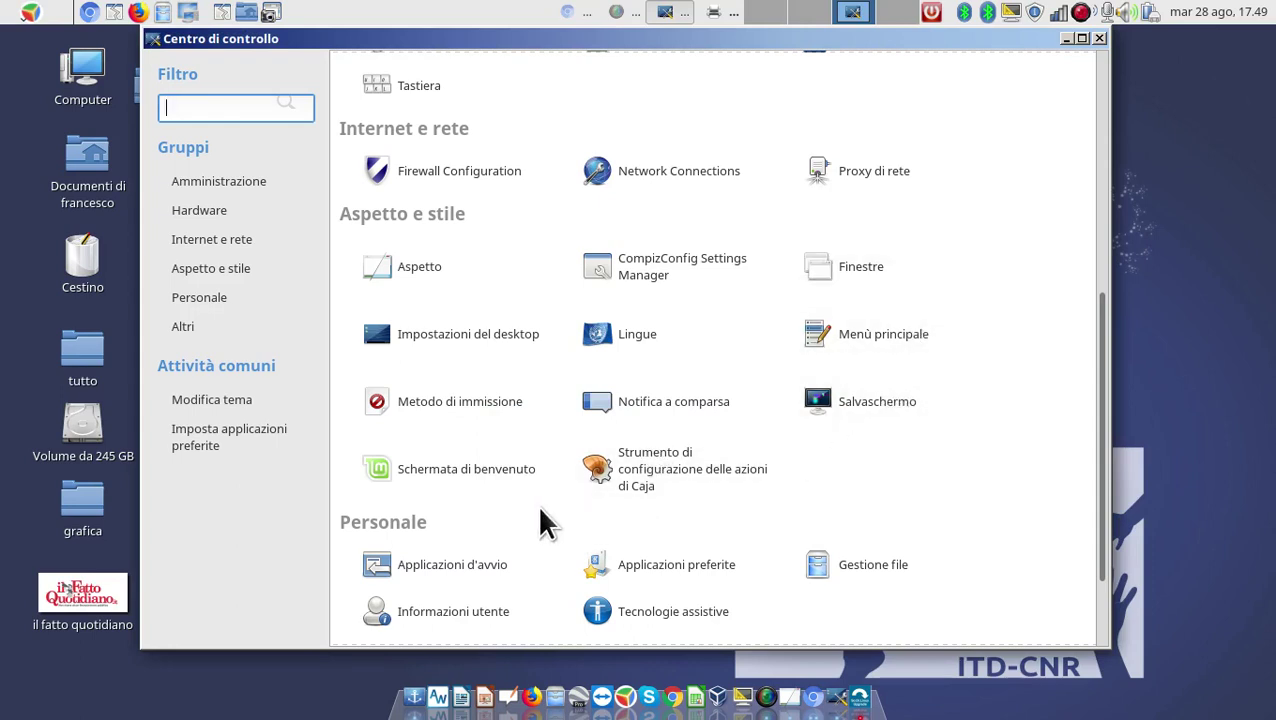
Open Applicazioni preferite, bring its window to the centre, and check the Internet defaults and the available multimedia players
scroll(1062, 405, "down", 1)
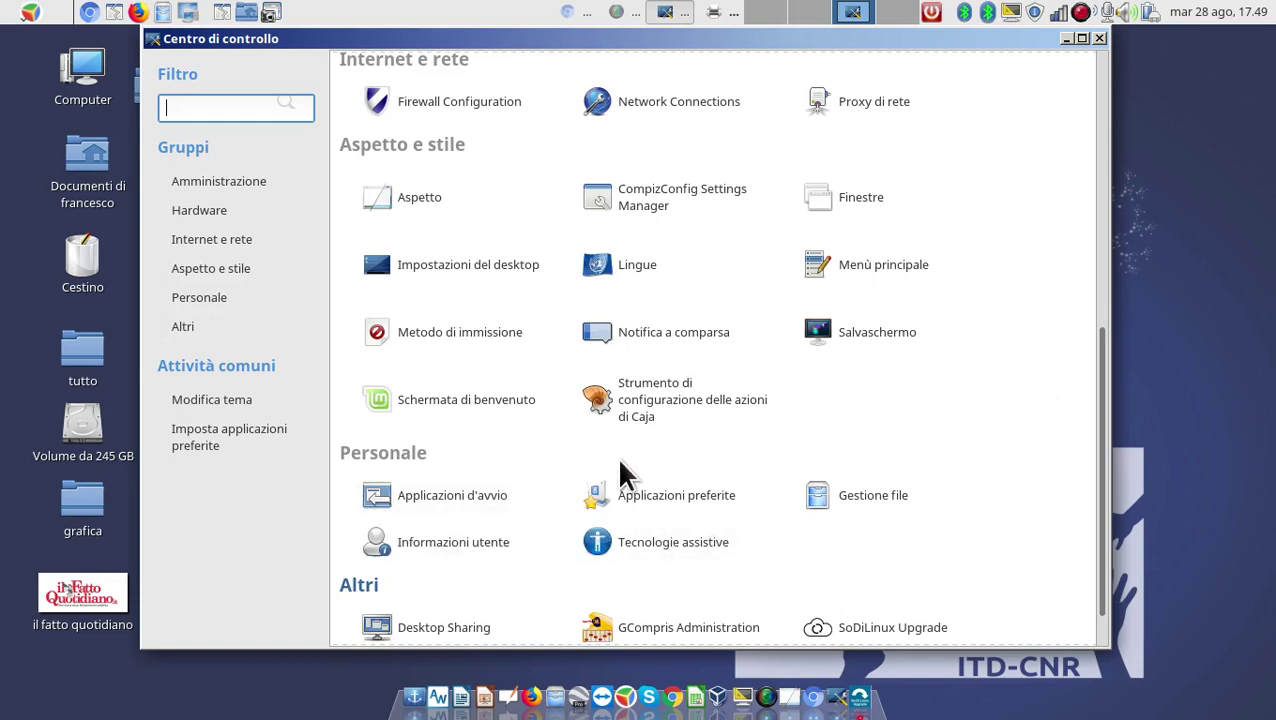
left_click(722, 498)
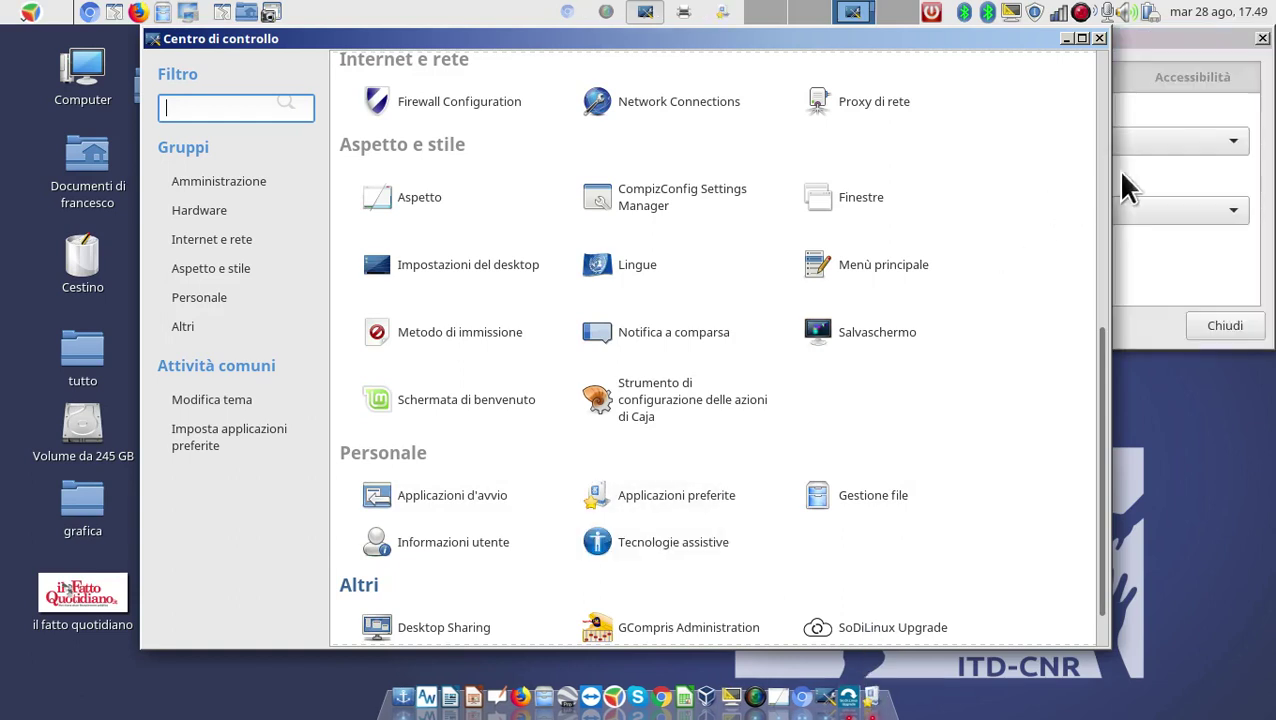
left_click(1125, 185)
left_click_drag(1035, 55, 690, 158)
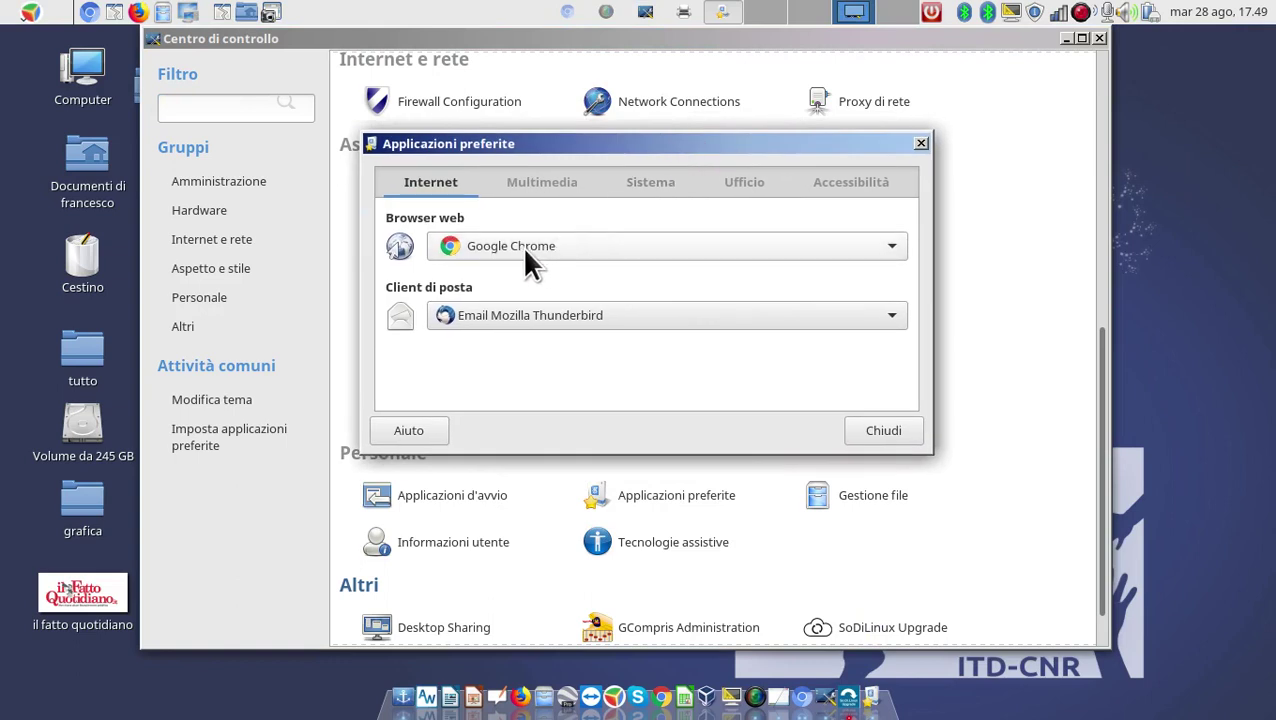
left_click(542, 183)
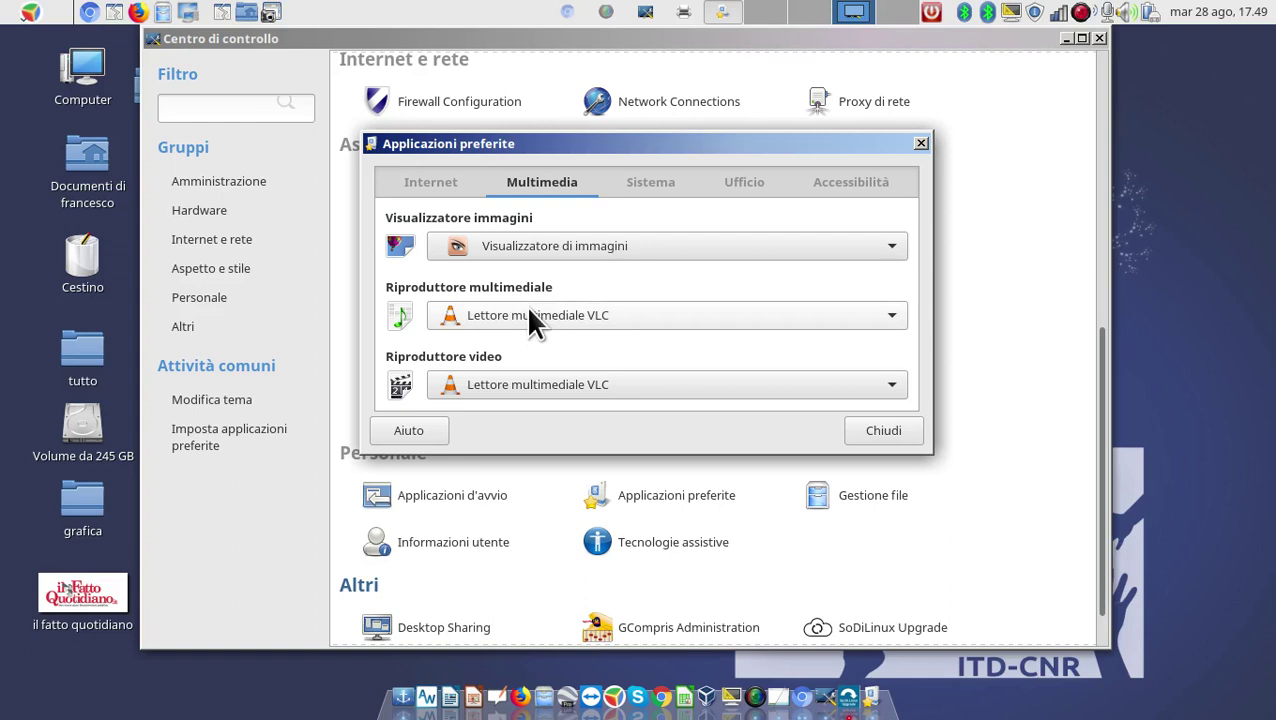
left_click(722, 312)
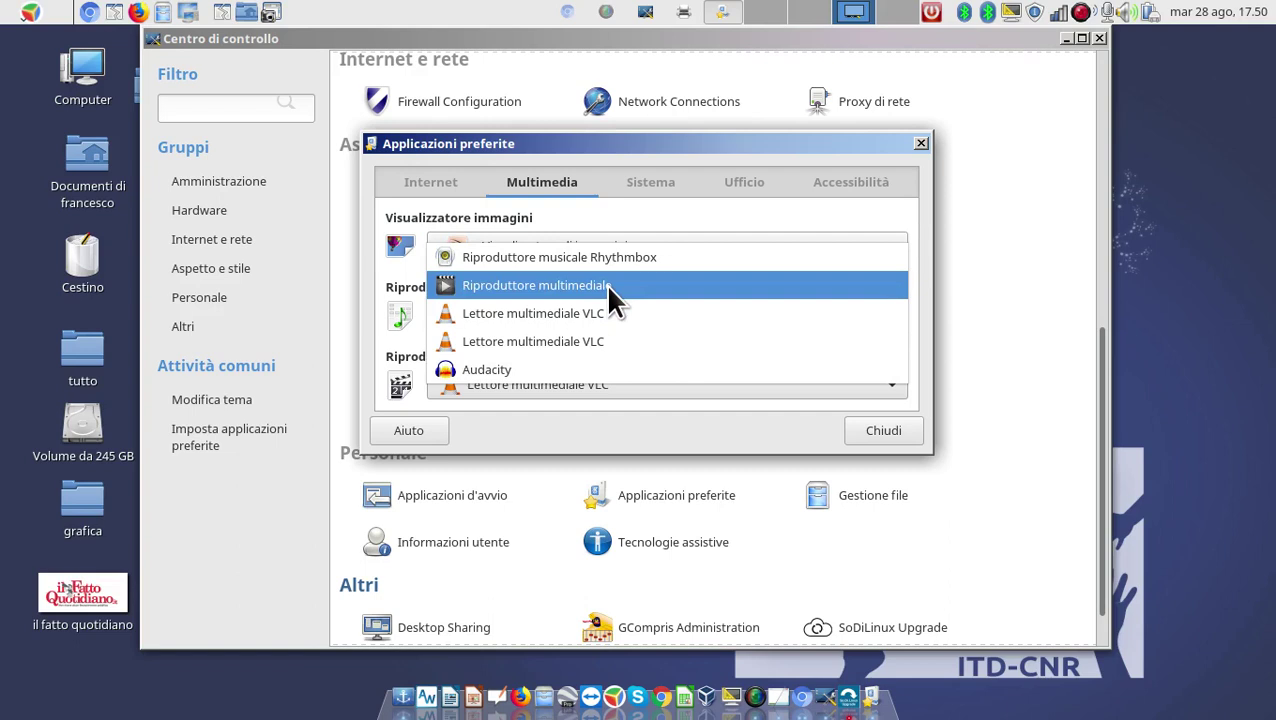
left_click(665, 312)
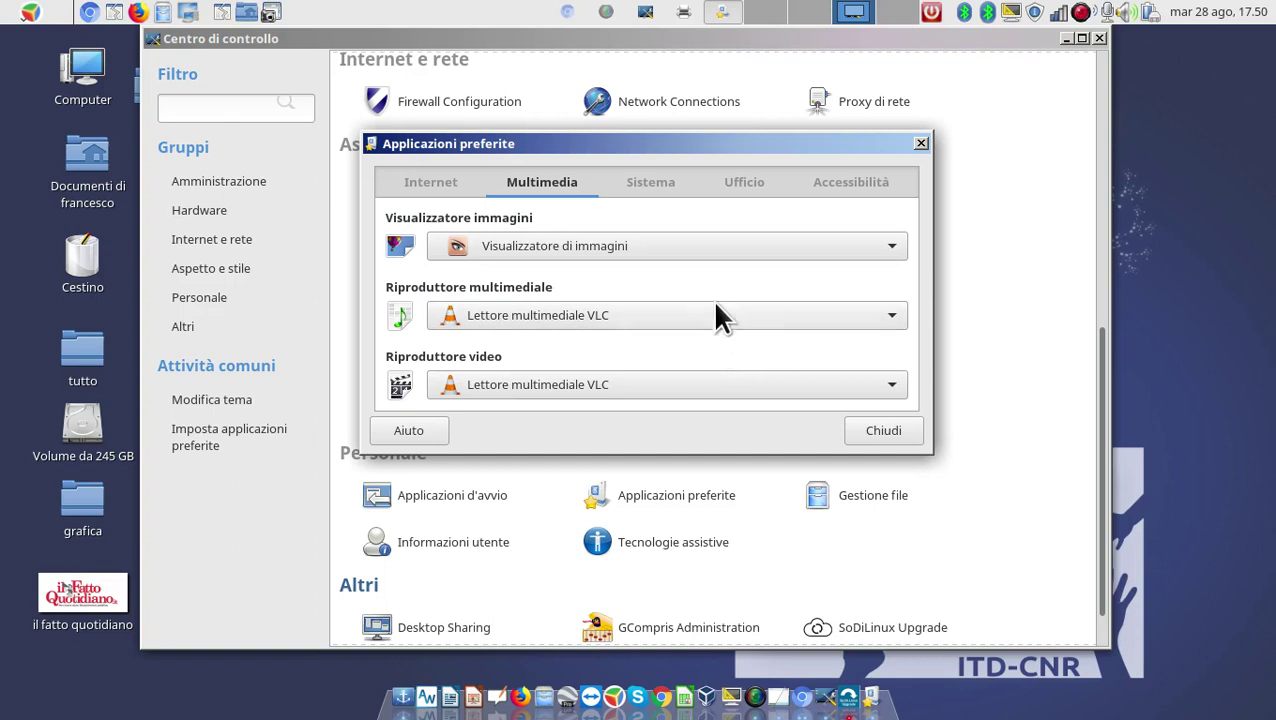
Review the Sistema, Ufficio and Accessibilità default applications, recheck Multimedia, and close Applicazioni preferite
left_click(655, 181)
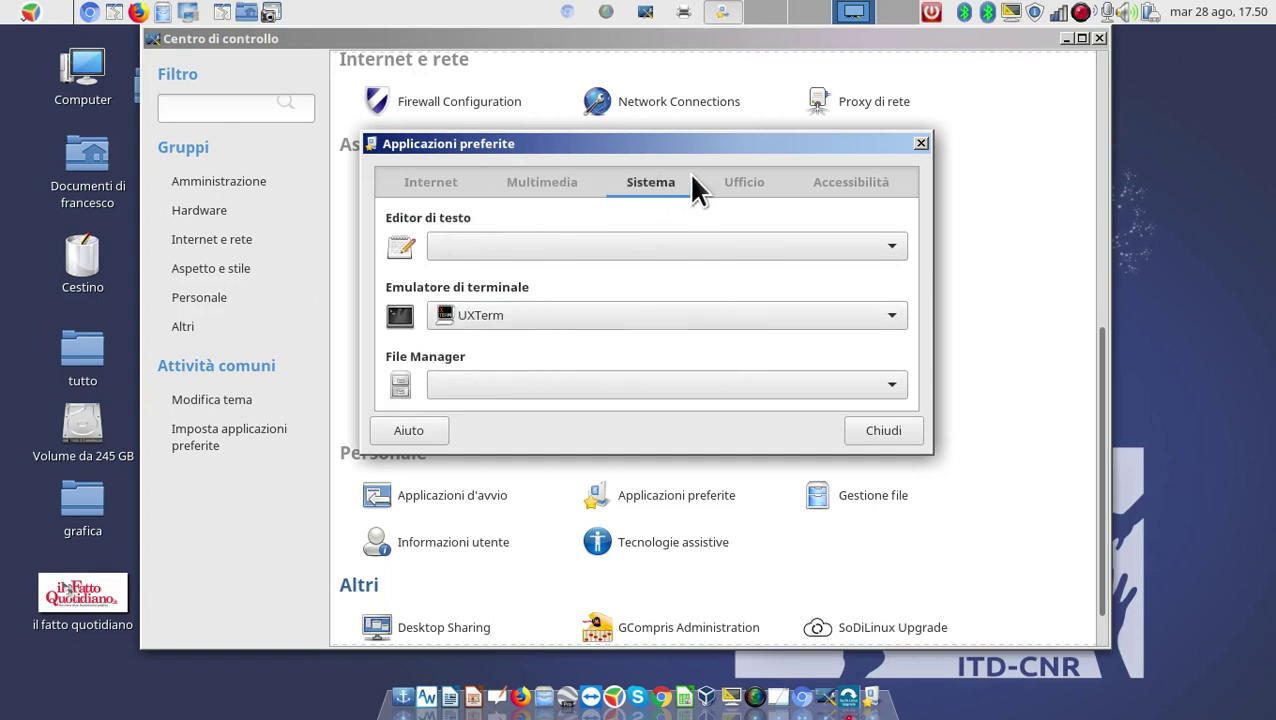
left_click(733, 182)
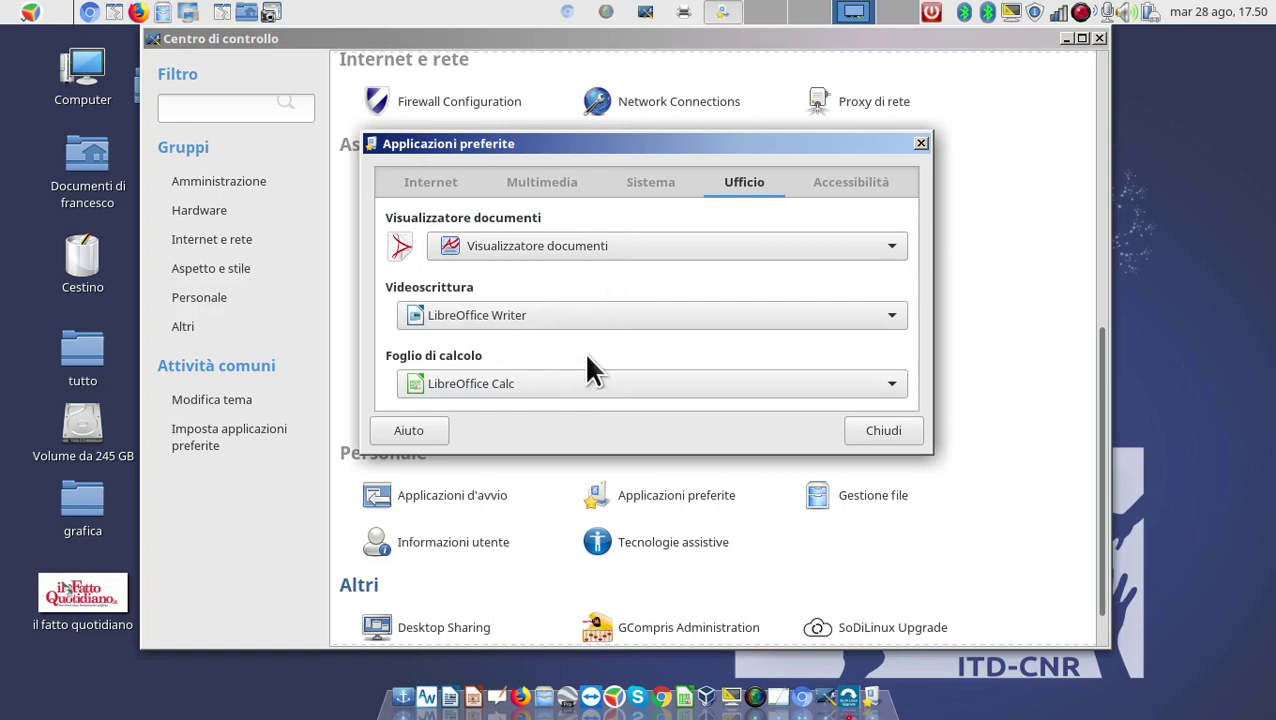
left_click(852, 184)
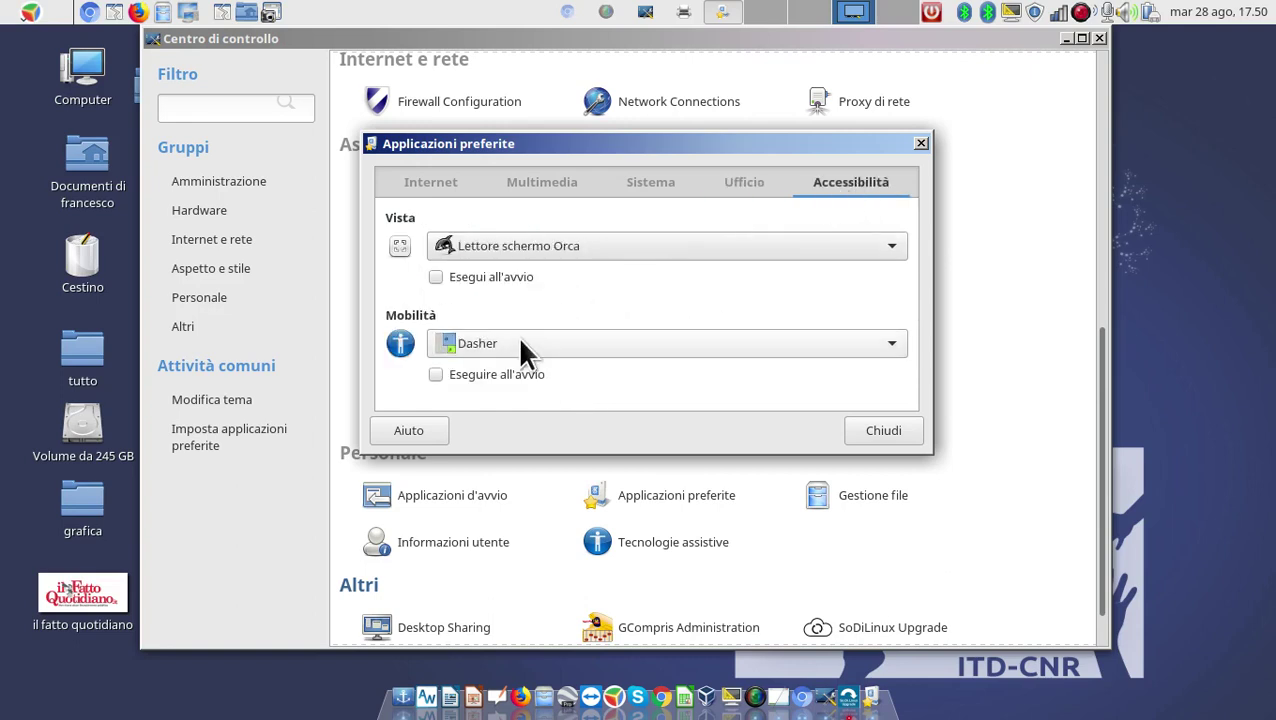
left_click(539, 180)
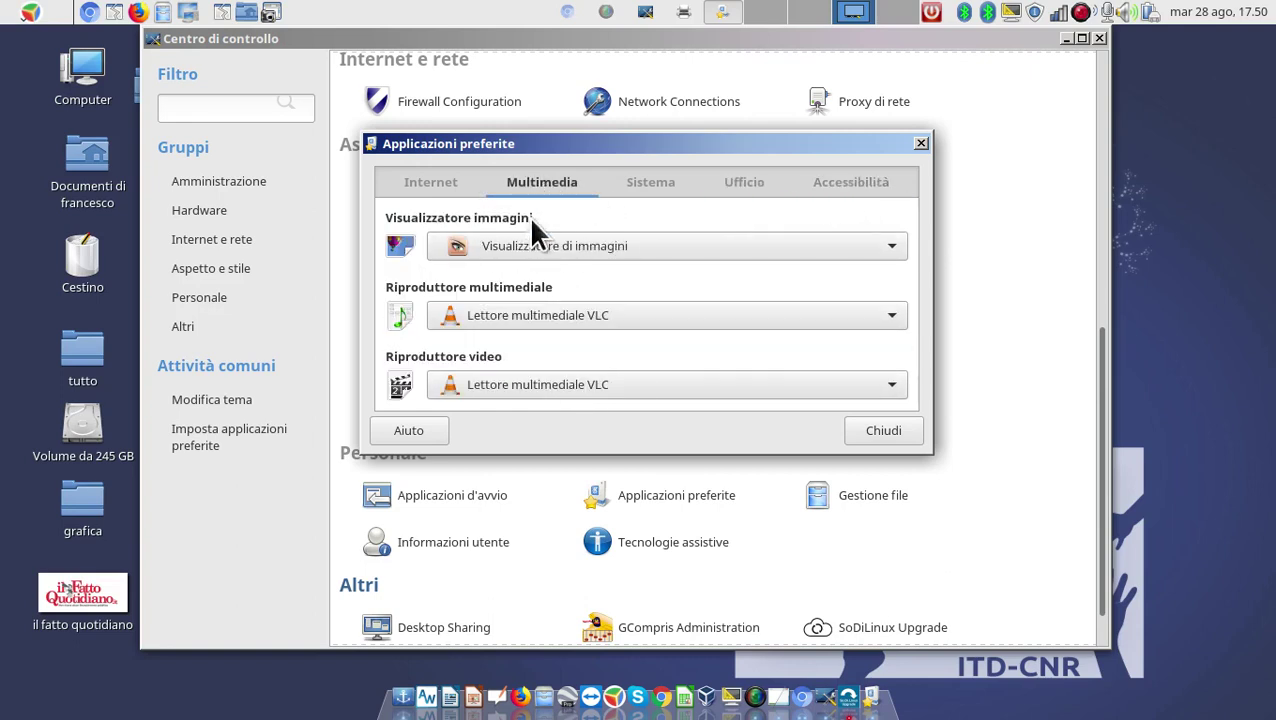
left_click(920, 143)
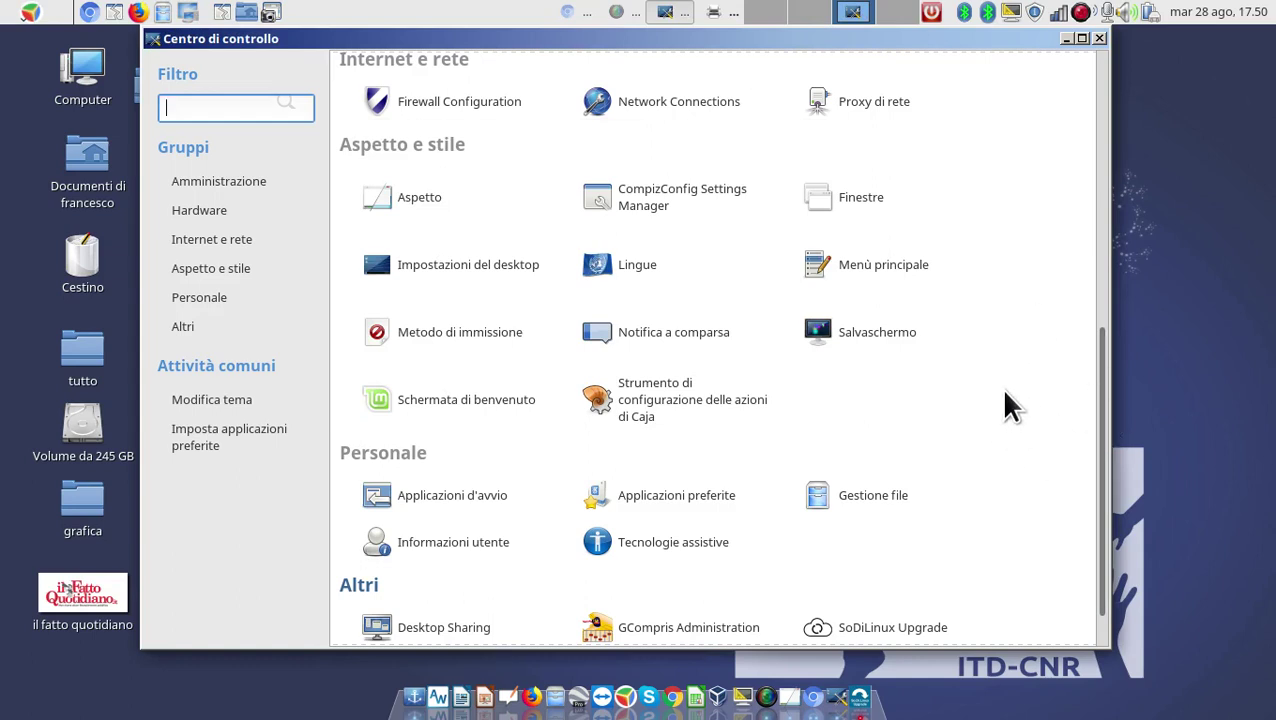
Open the Tecnologie assistive preferences, bring the window into full view, examine its options and close it
left_click(626, 541)
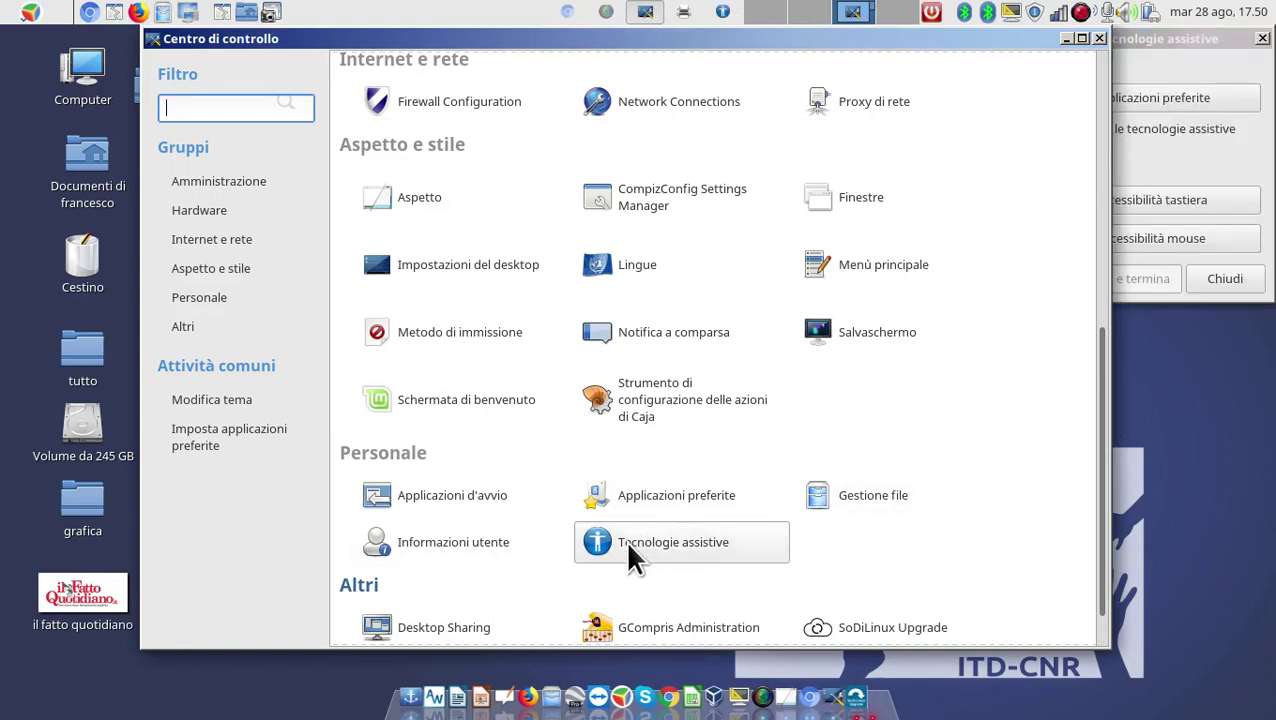
left_click(1172, 59)
left_click_drag(1150, 30, 730, 130)
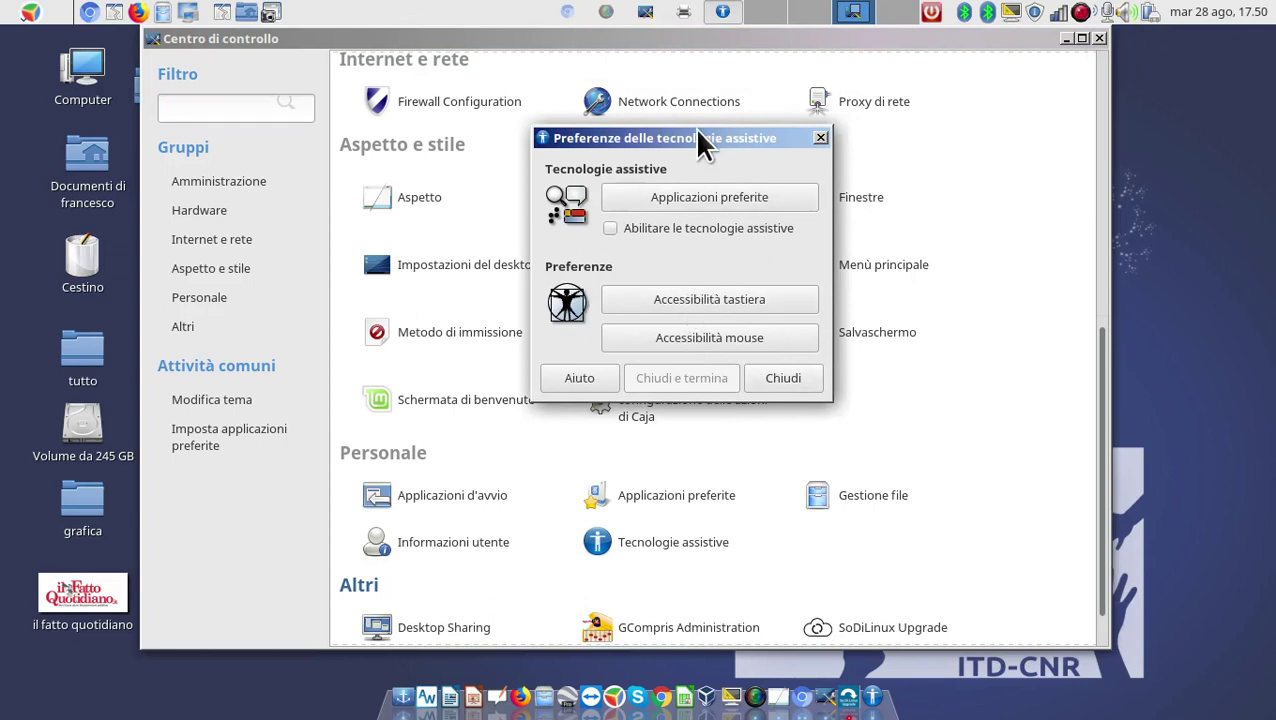
left_click(820, 137)
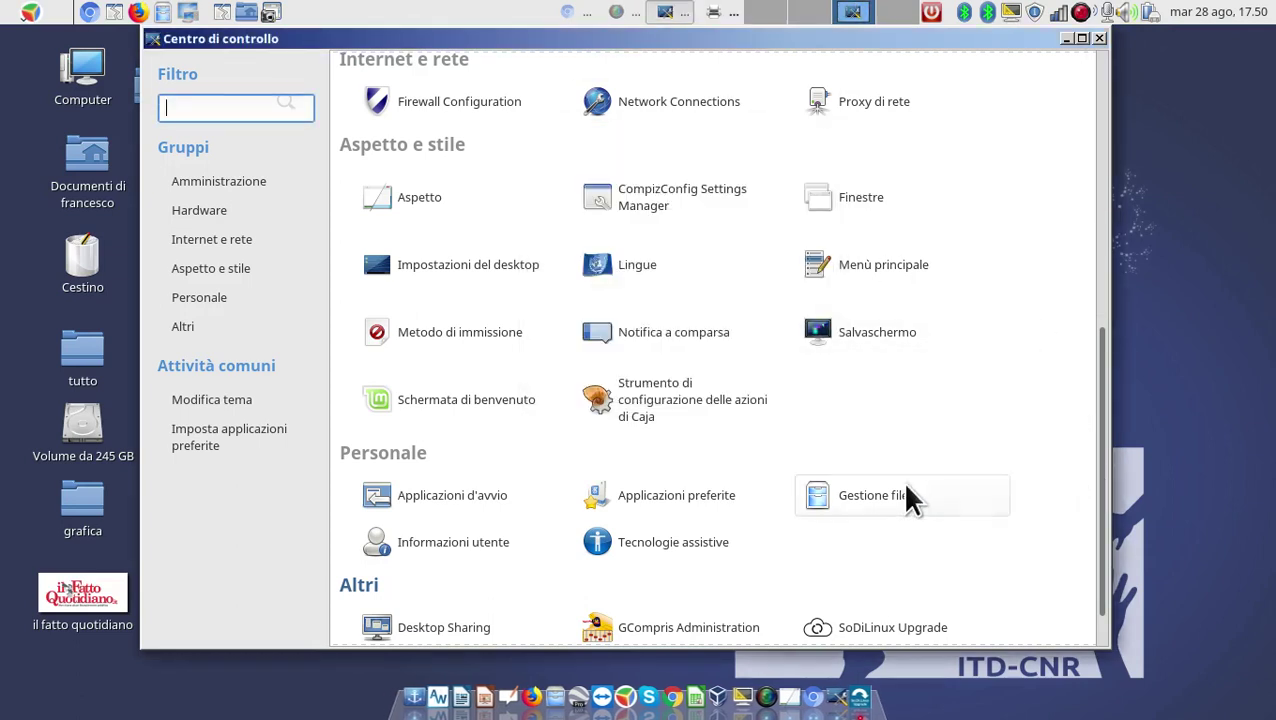
Open the Gestione file preferences and review the Viste, Comportamento, Visualizzazione, Colonne dell'elenco and Anteprima pages
left_click(822, 503)
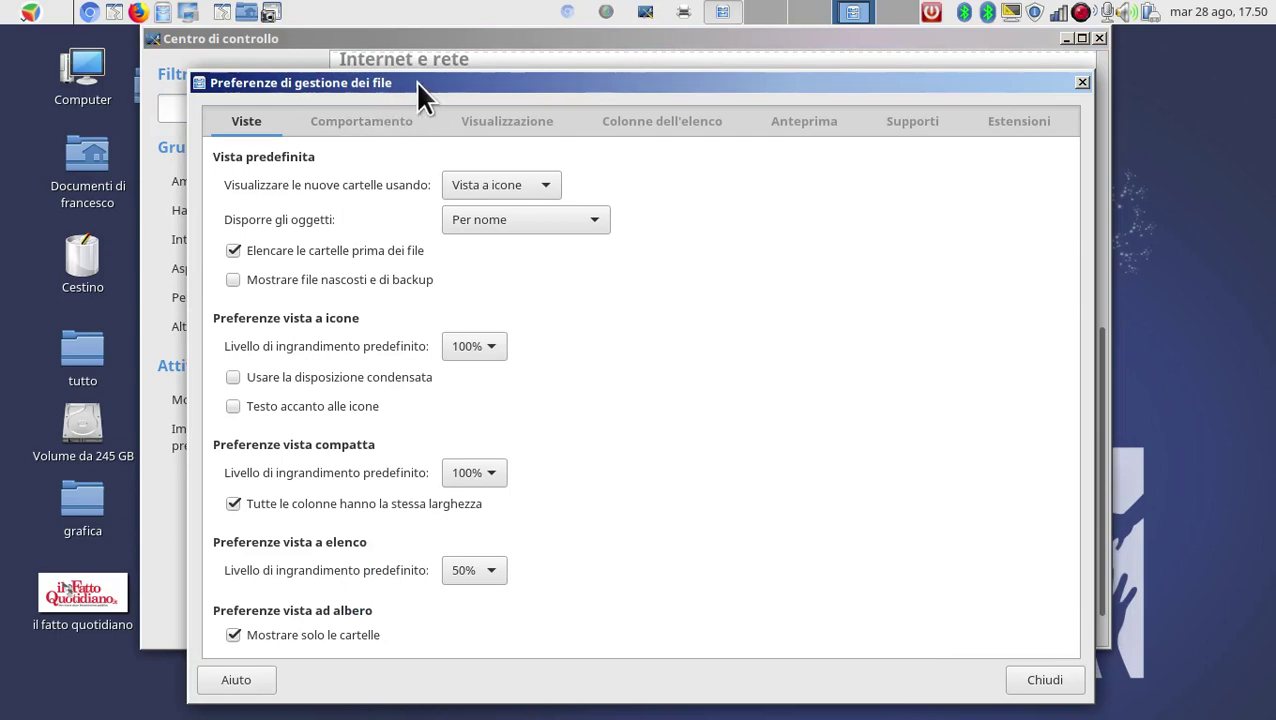
left_click_drag(419, 84, 519, 40)
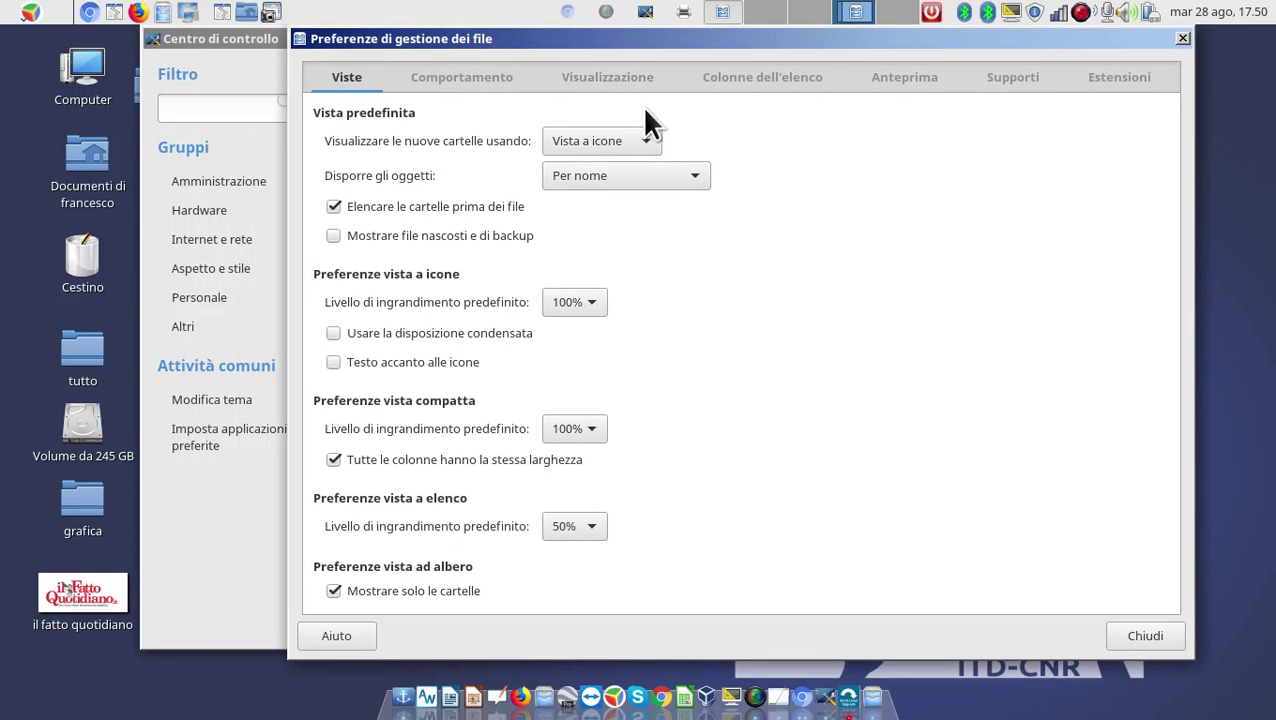
left_click(481, 75)
left_click(596, 84)
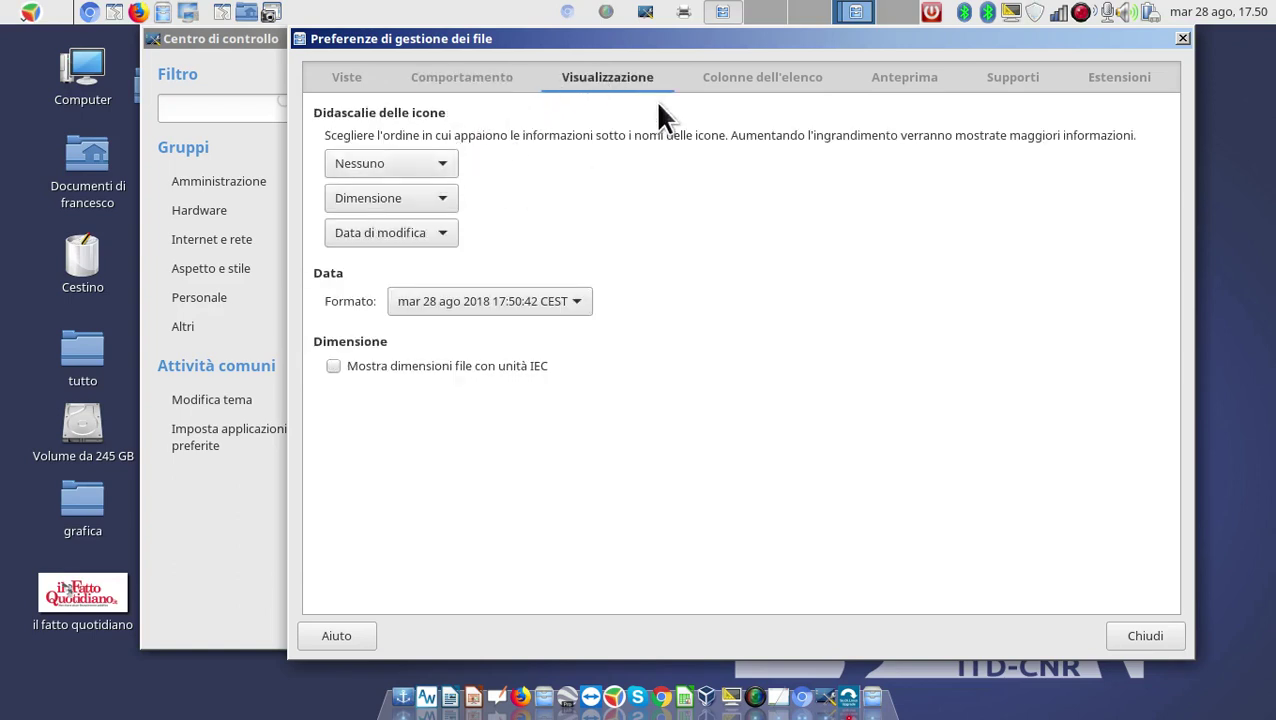
left_click(747, 76)
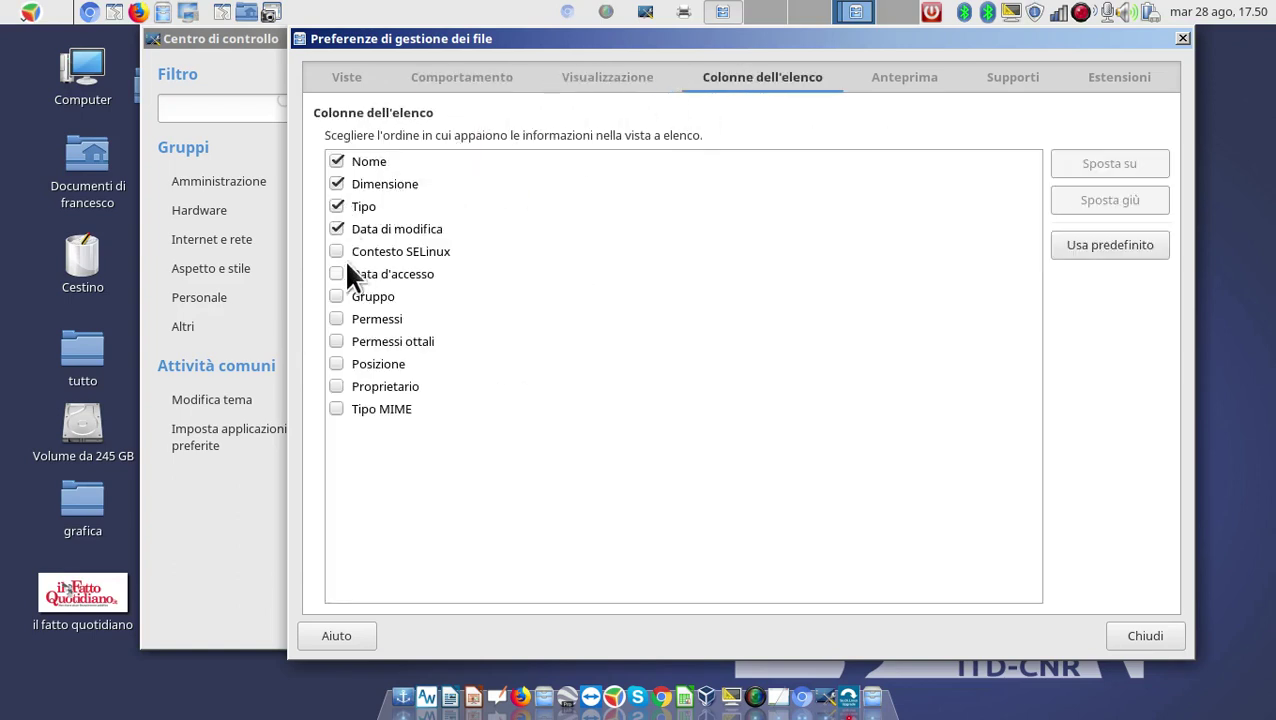
left_click(926, 80)
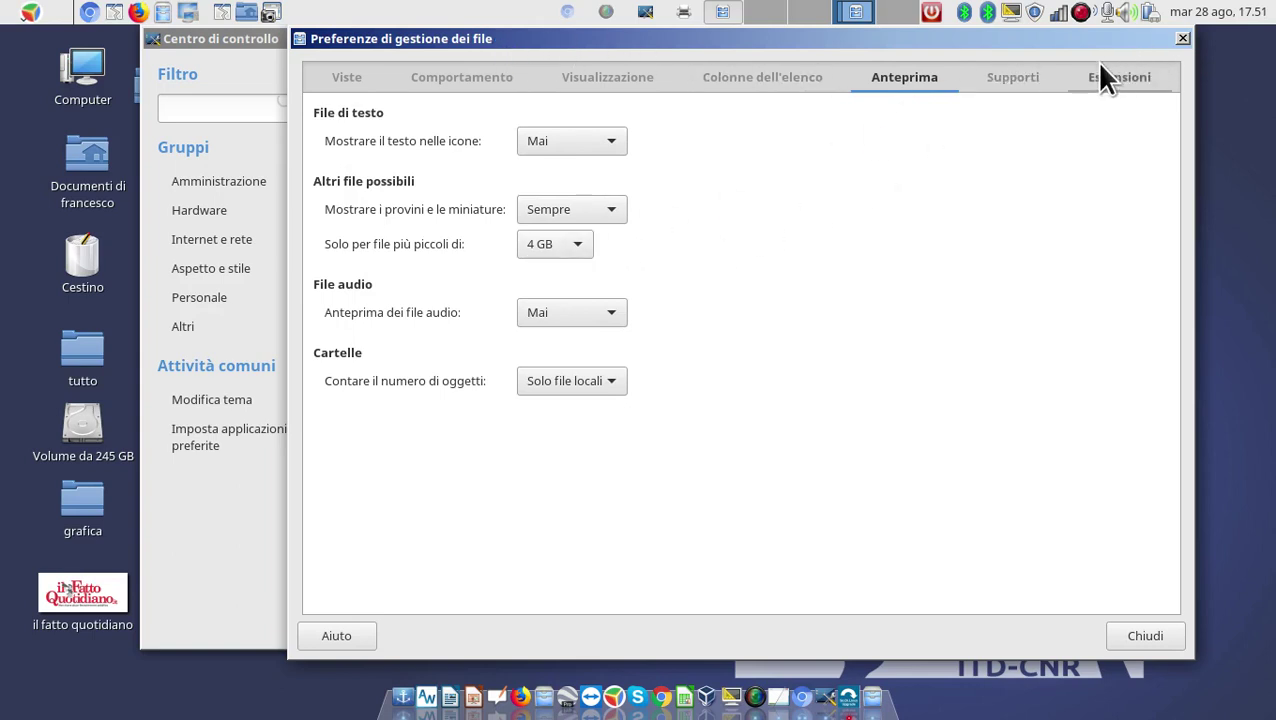
left_click_drag(1100, 40, 1132, 86)
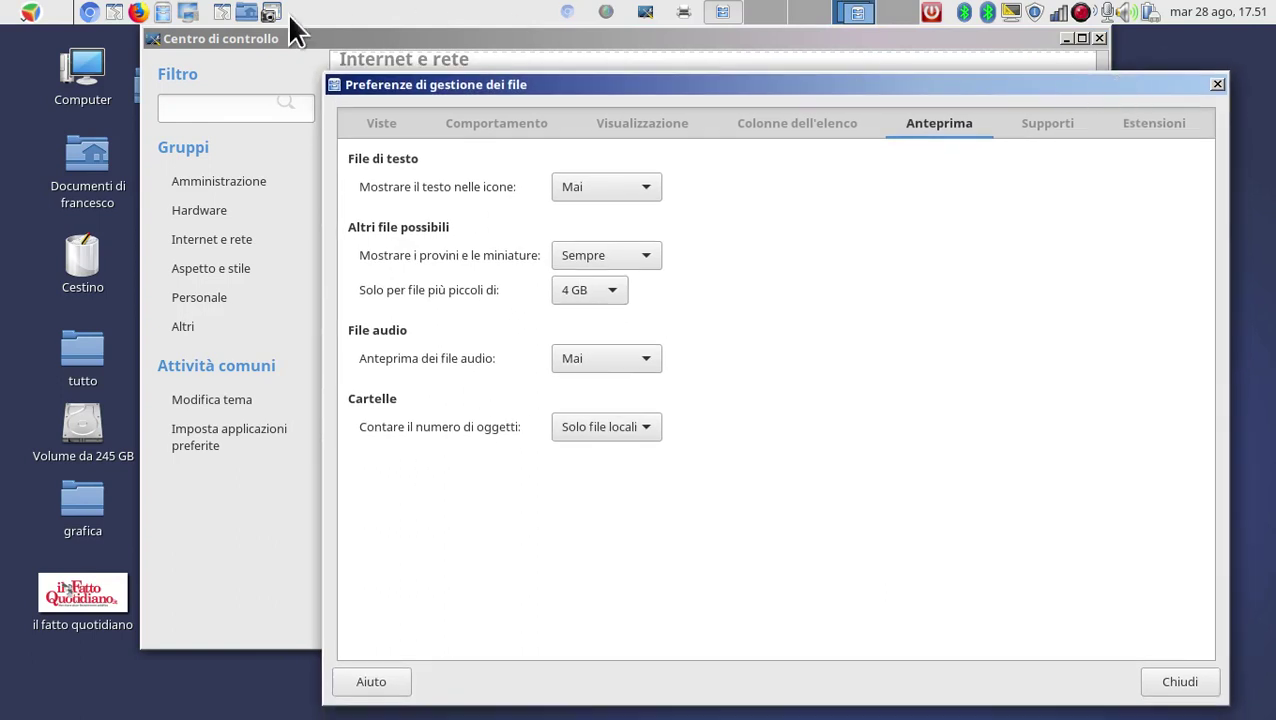
View the home folder in the file manager, close it, and close the file management preferences
left_click(157, 13)
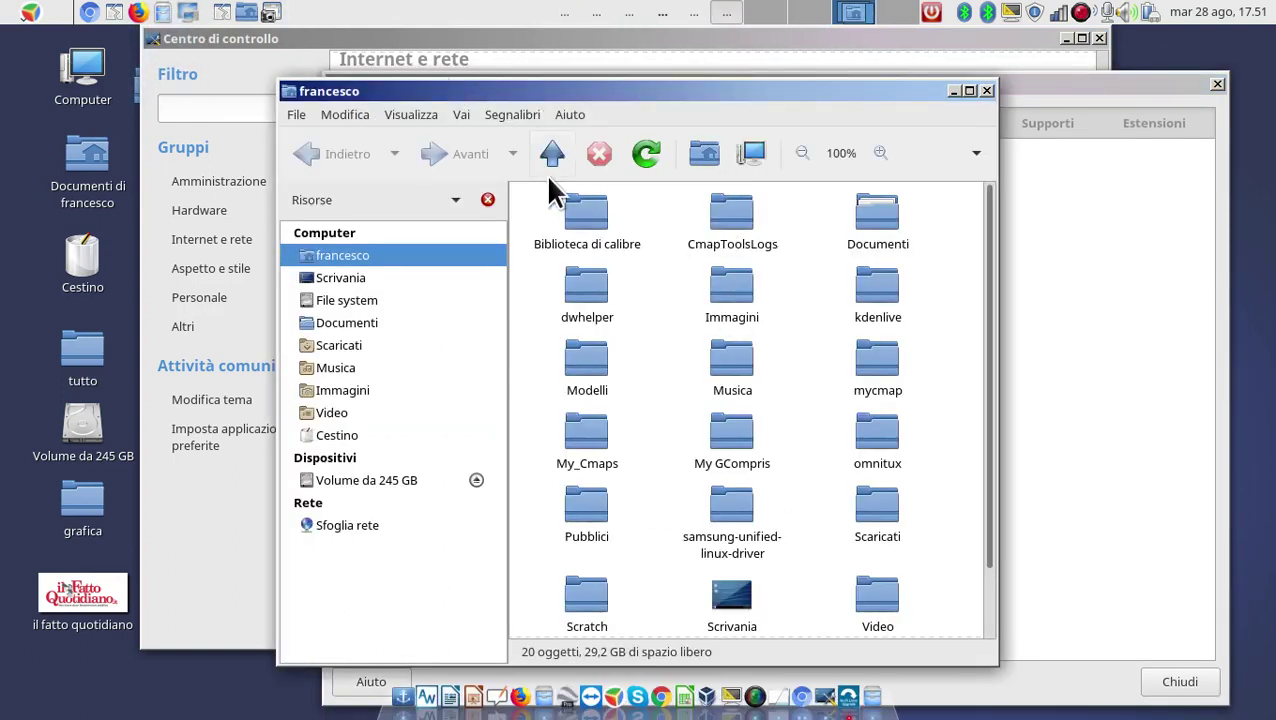
left_click(987, 90)
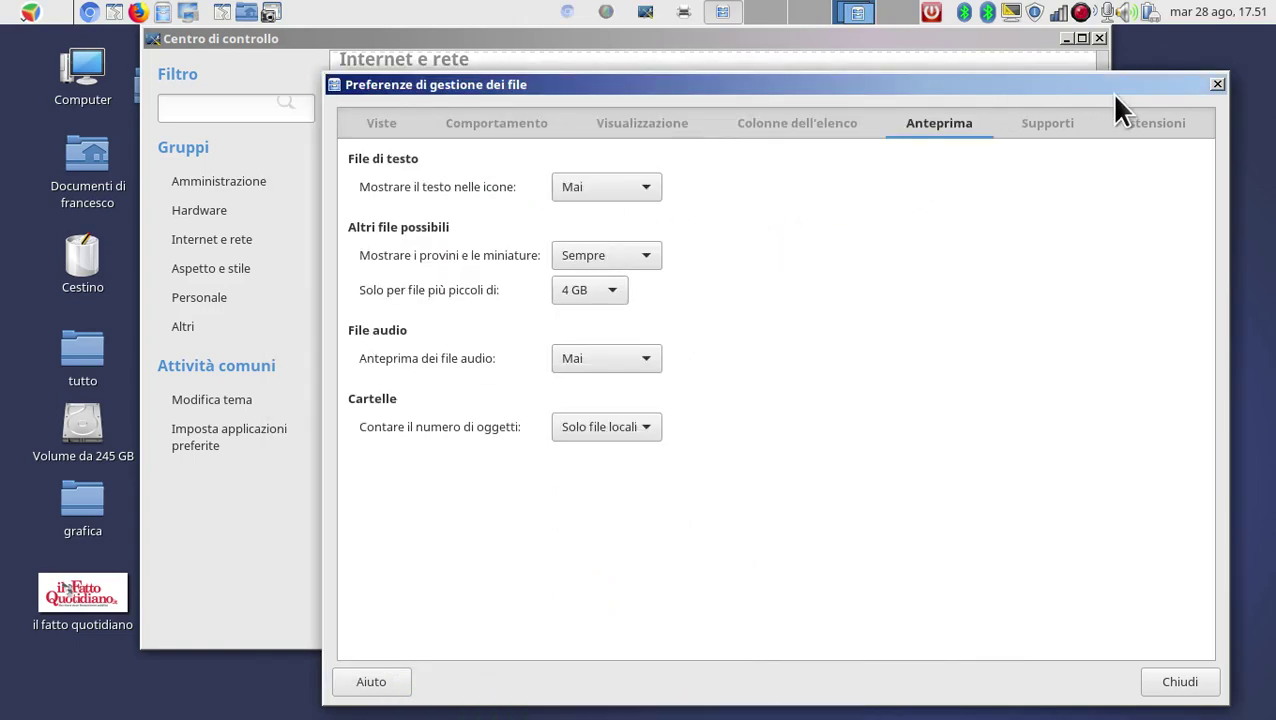
left_click(1217, 85)
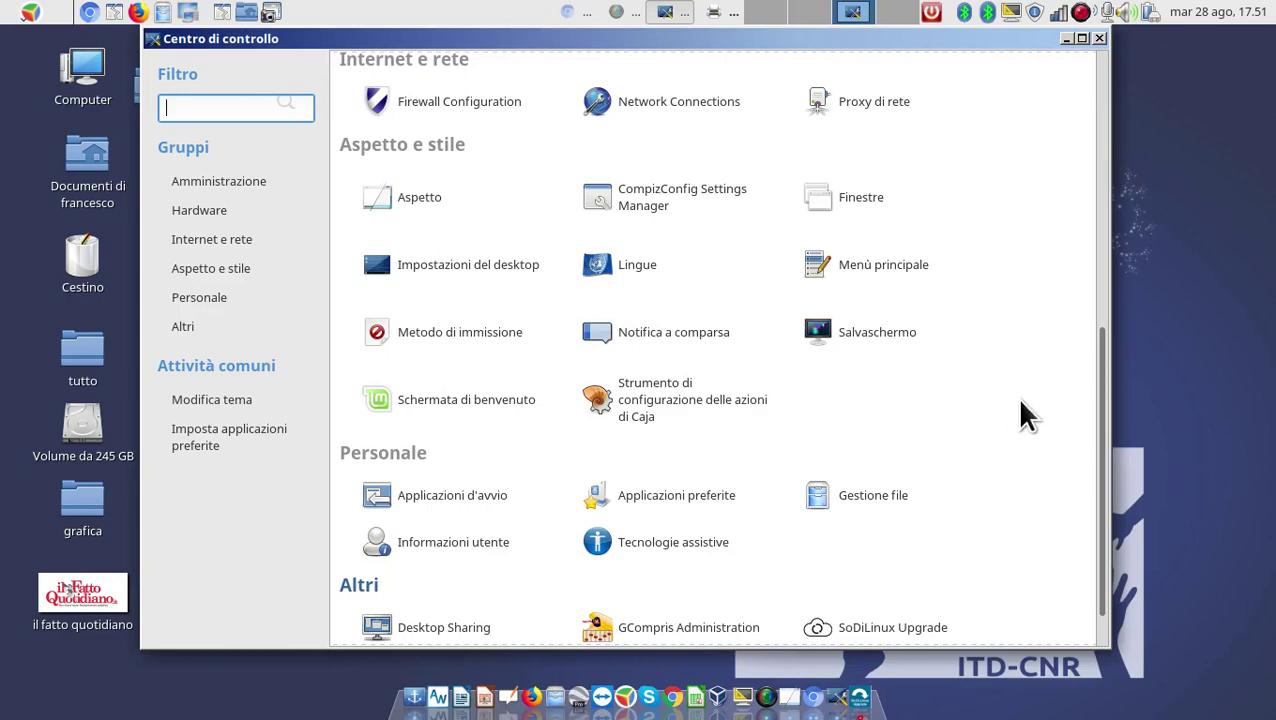
Look back over the setting groups in the Centro di controllo, from Altri up to Amministrazione and Hardware
scroll(1025, 410, "down", 1)
scroll(1040, 419, "up", 3)
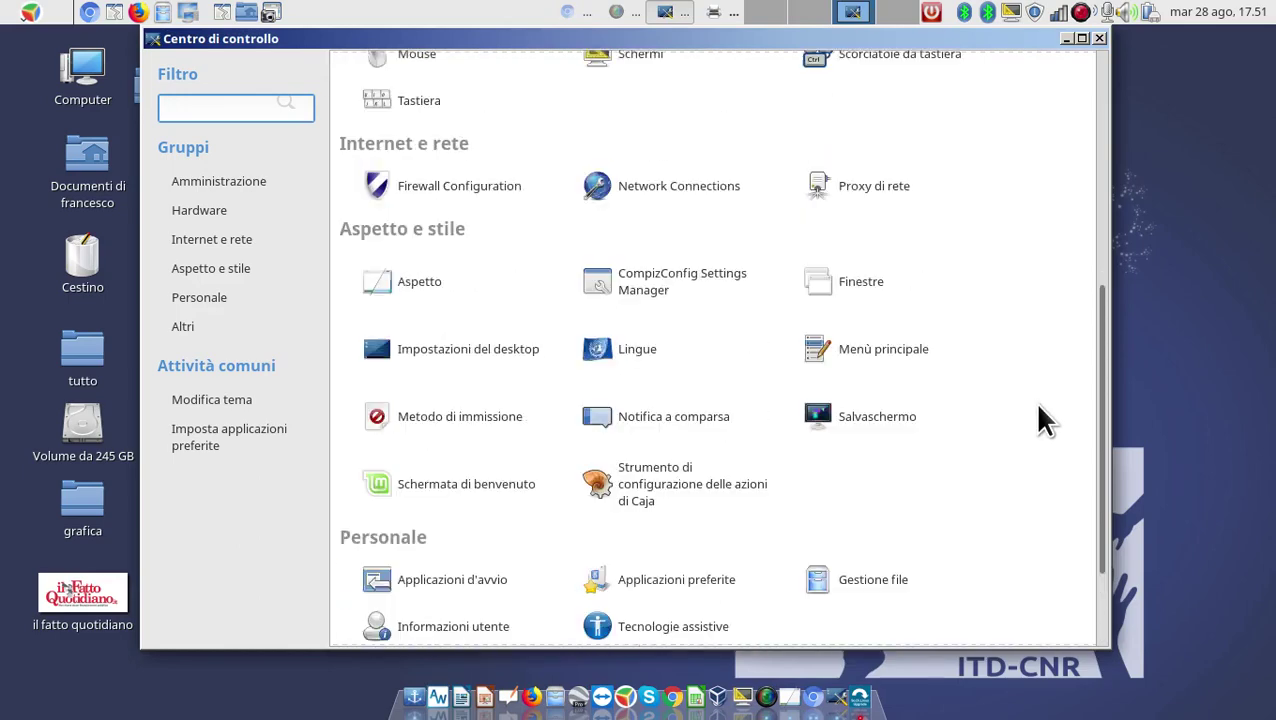
scroll(1038, 405, "up", 8)
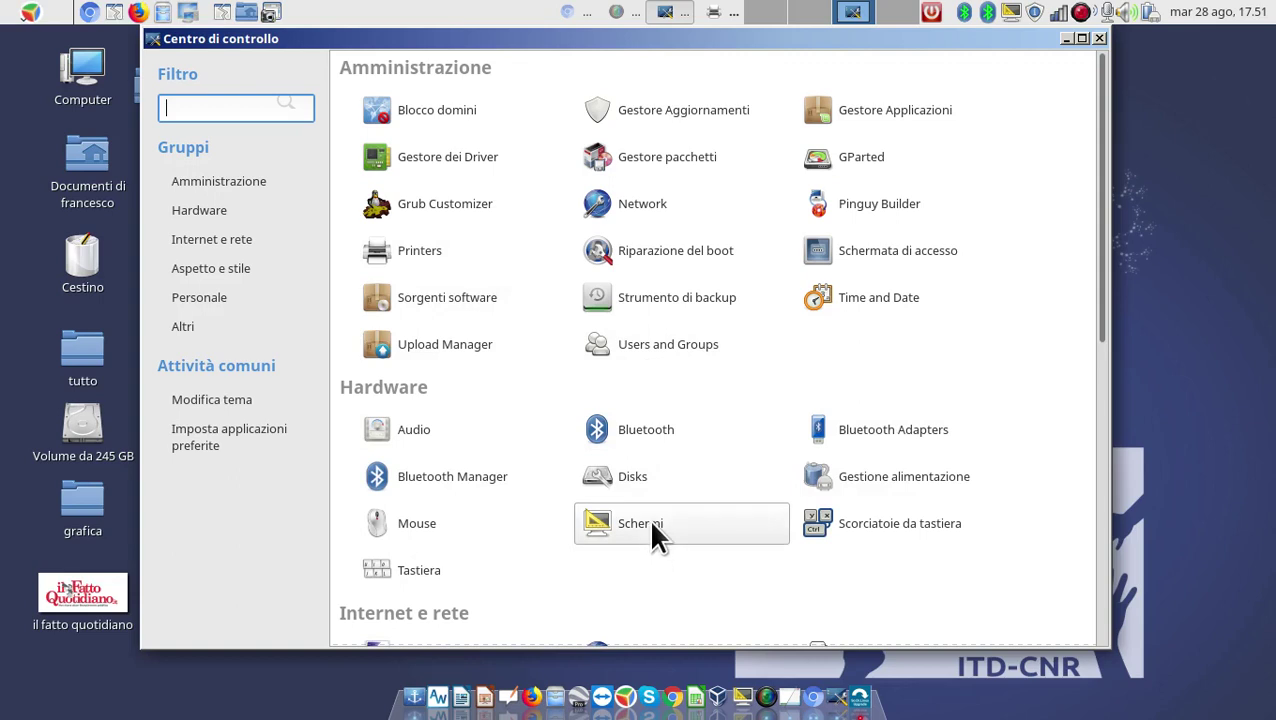
scroll(1010, 230, "down", 3)
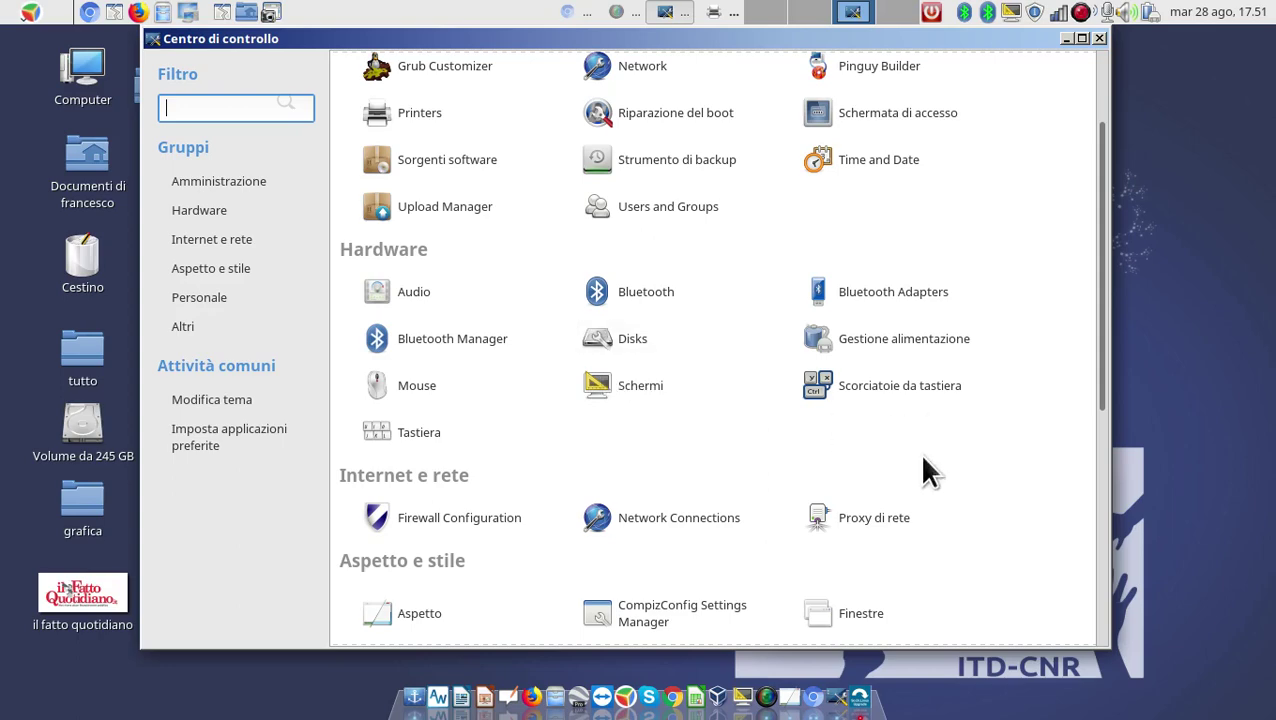
Examine the setting groups in the Centro di controllo once more, from Amministrazione and Hardware down to Personale and Altri
scroll(1060, 470, "down", 4)
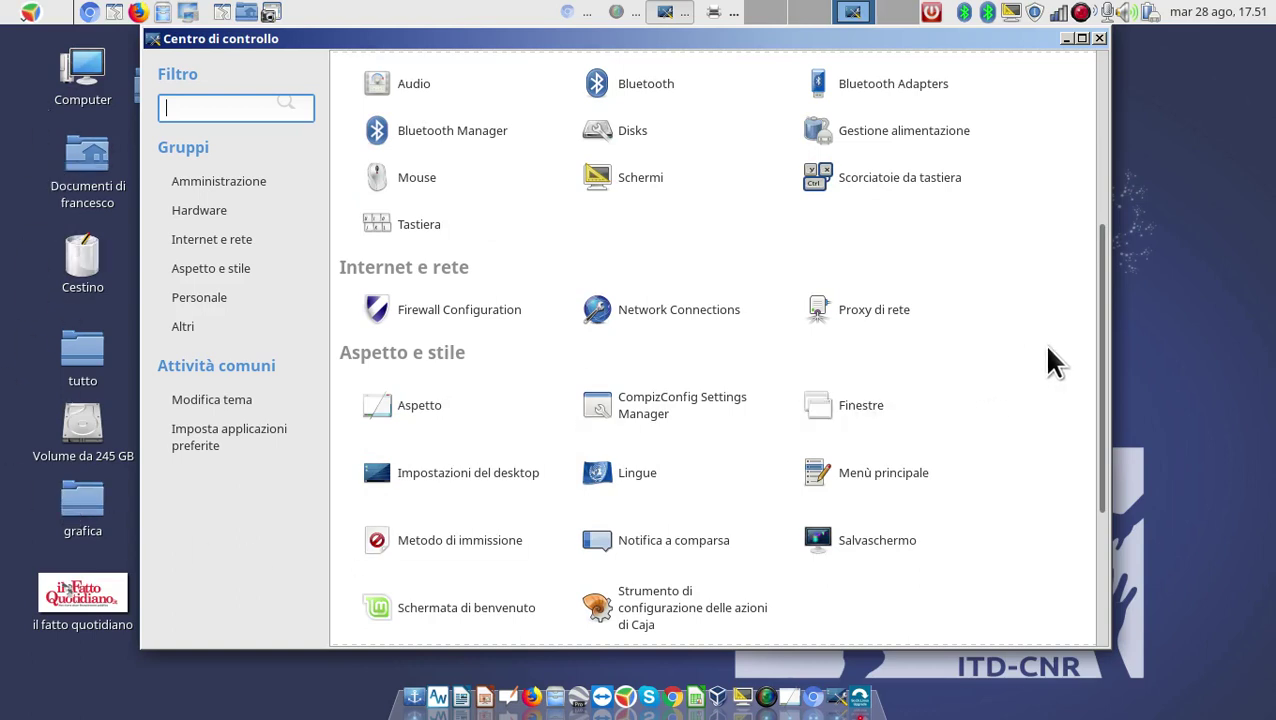
scroll(1076, 340, "up", 3)
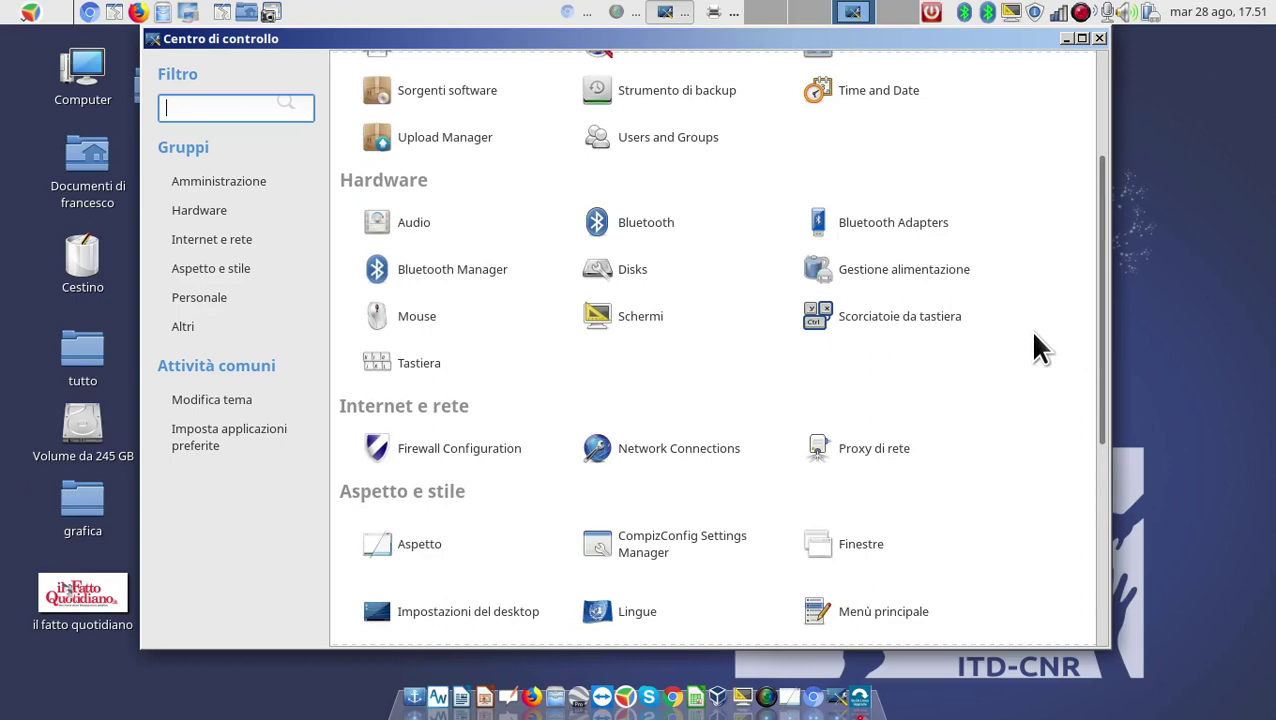
scroll(1036, 336, "up", 4)
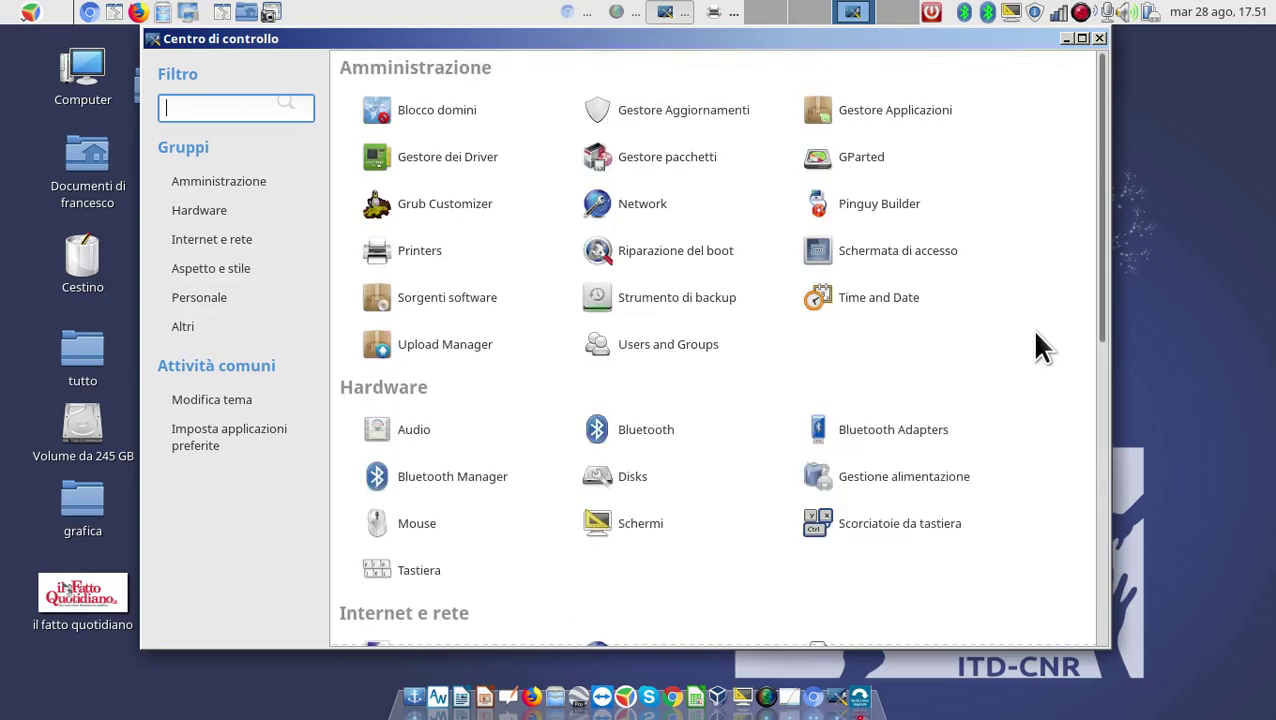
scroll(1036, 345, "down", 4)
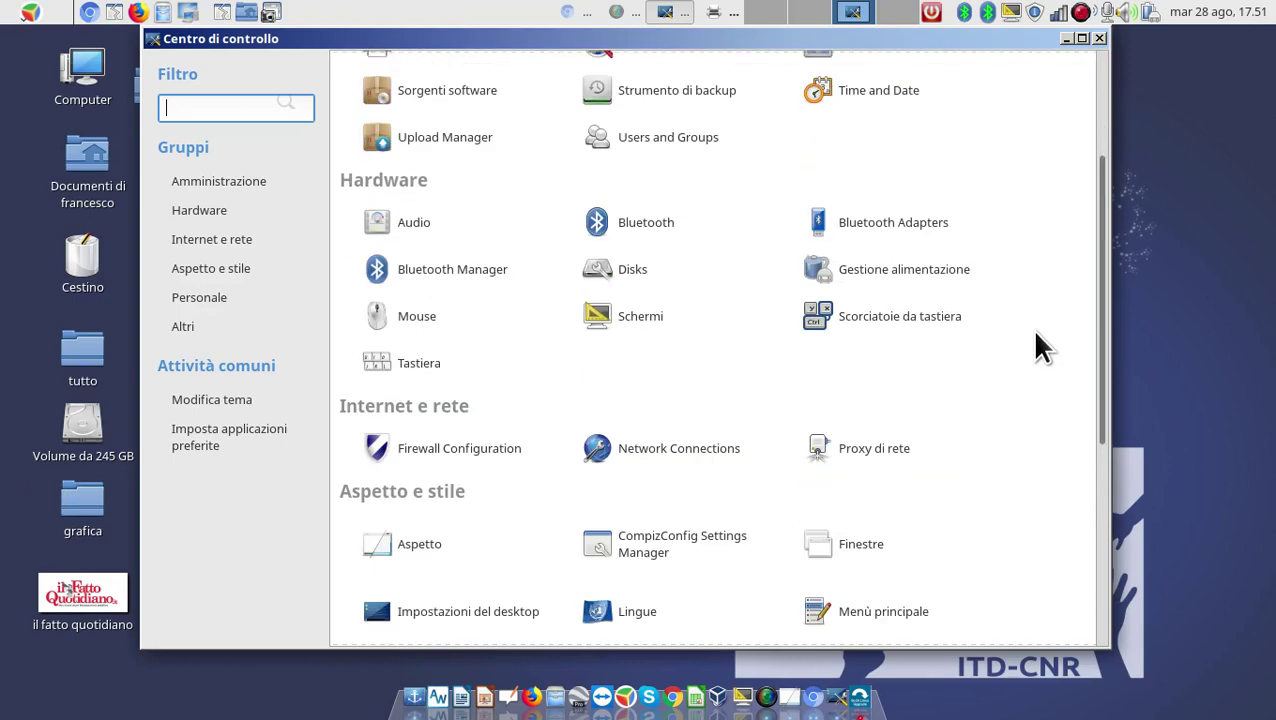
scroll(1036, 336, "down", 1)
scroll(1036, 345, "down", 1)
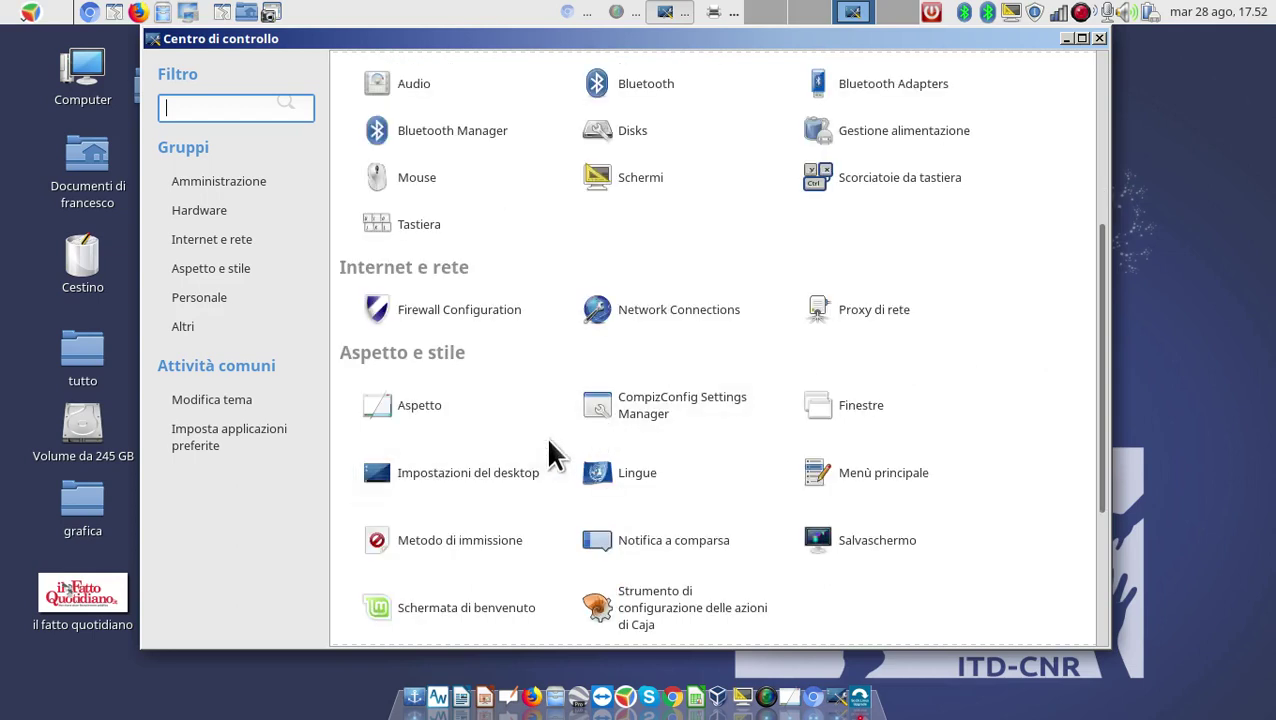
left_click_drag(1103, 265, 1076, 378)
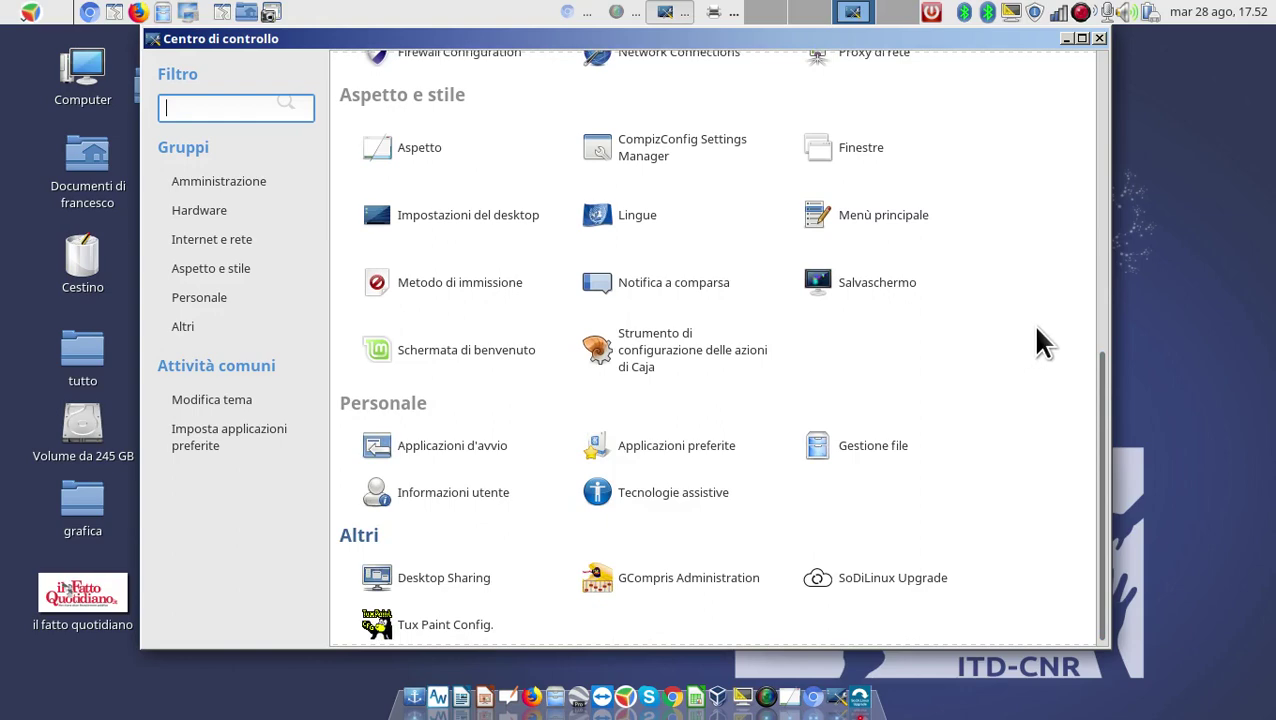
scroll(1045, 278, "up", 2)
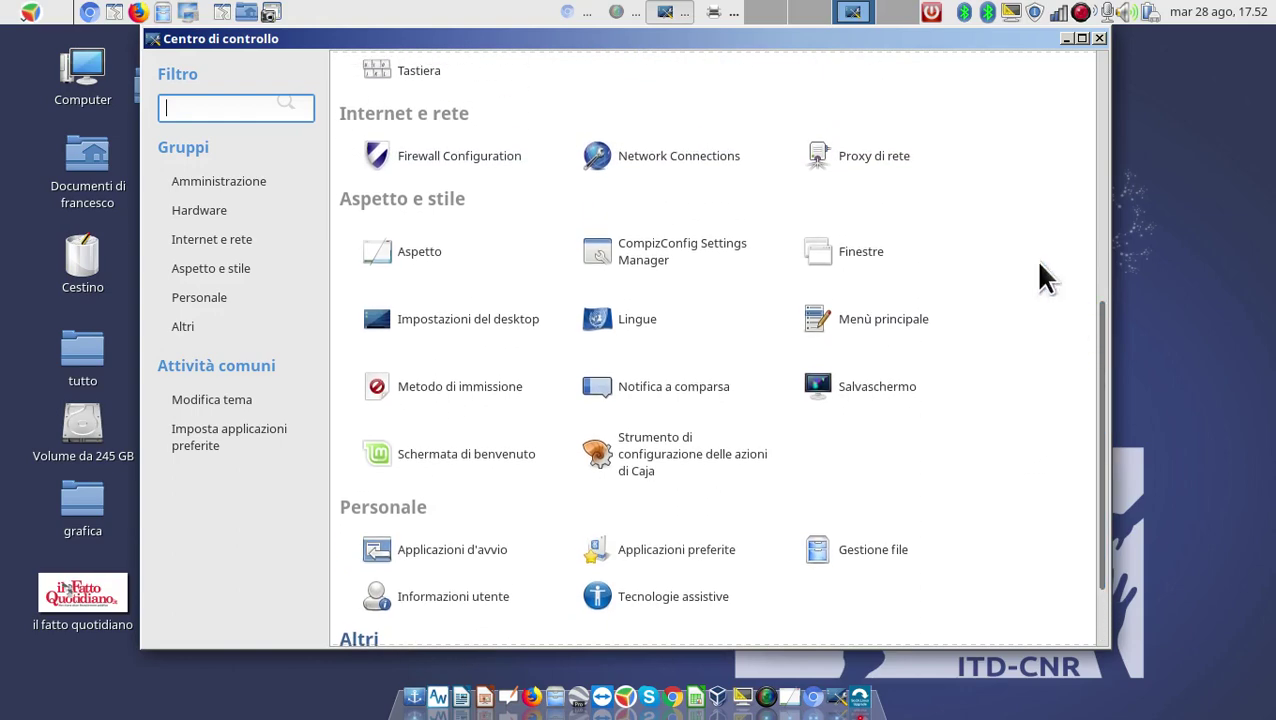
Close the Centro di controllo and the Stampanti window behind it to clear the desktop
left_click(1099, 39)
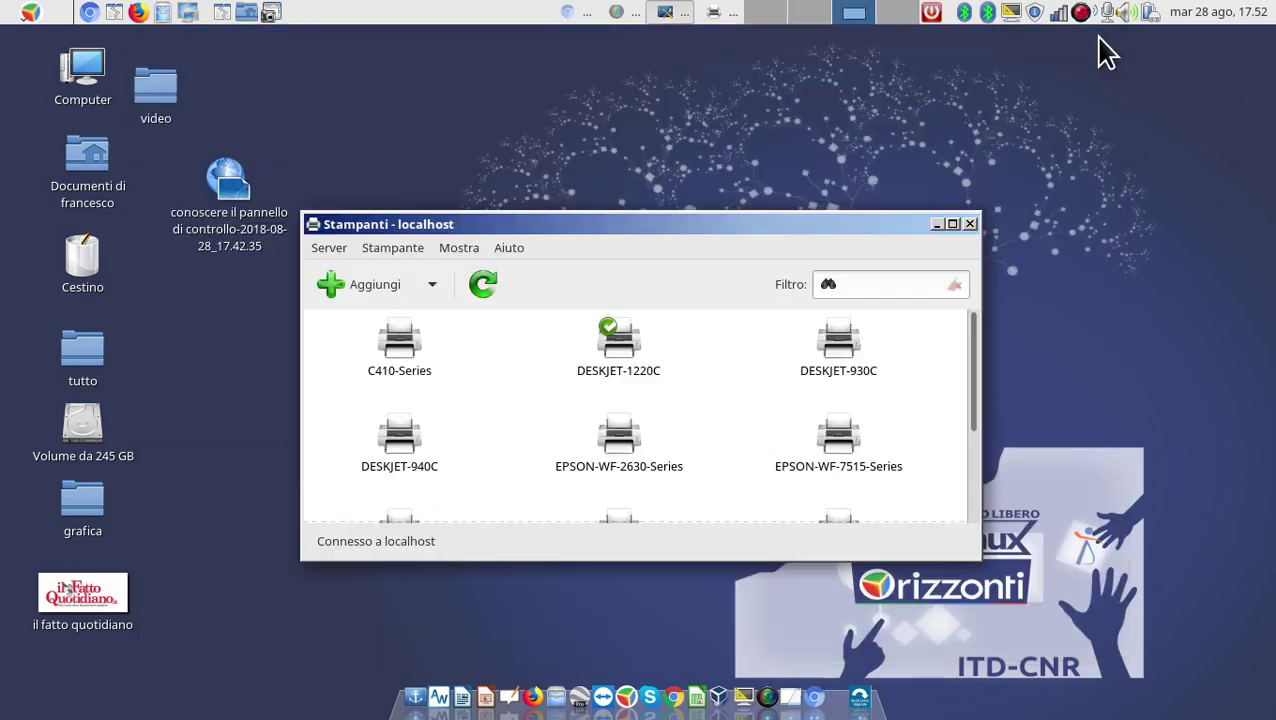
left_click(969, 224)
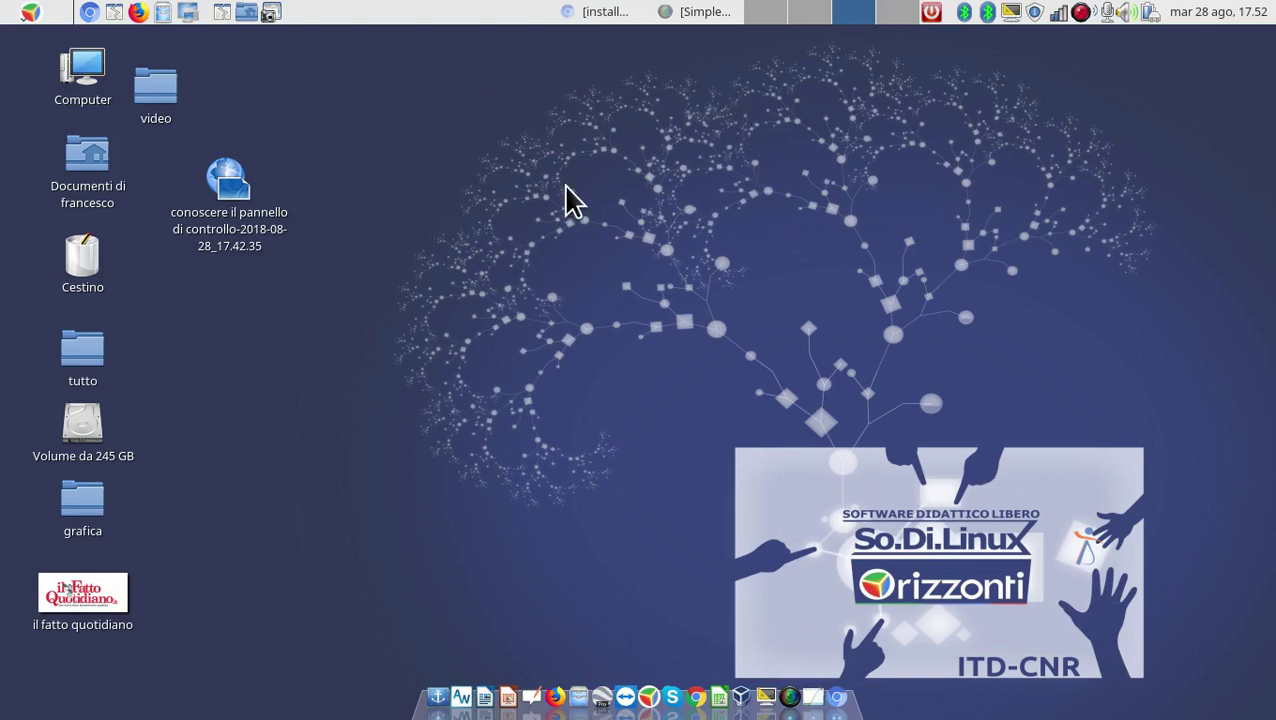
Reopen the Centro di controllo from the Sistema entries of the main application launcher
left_click(31, 14)
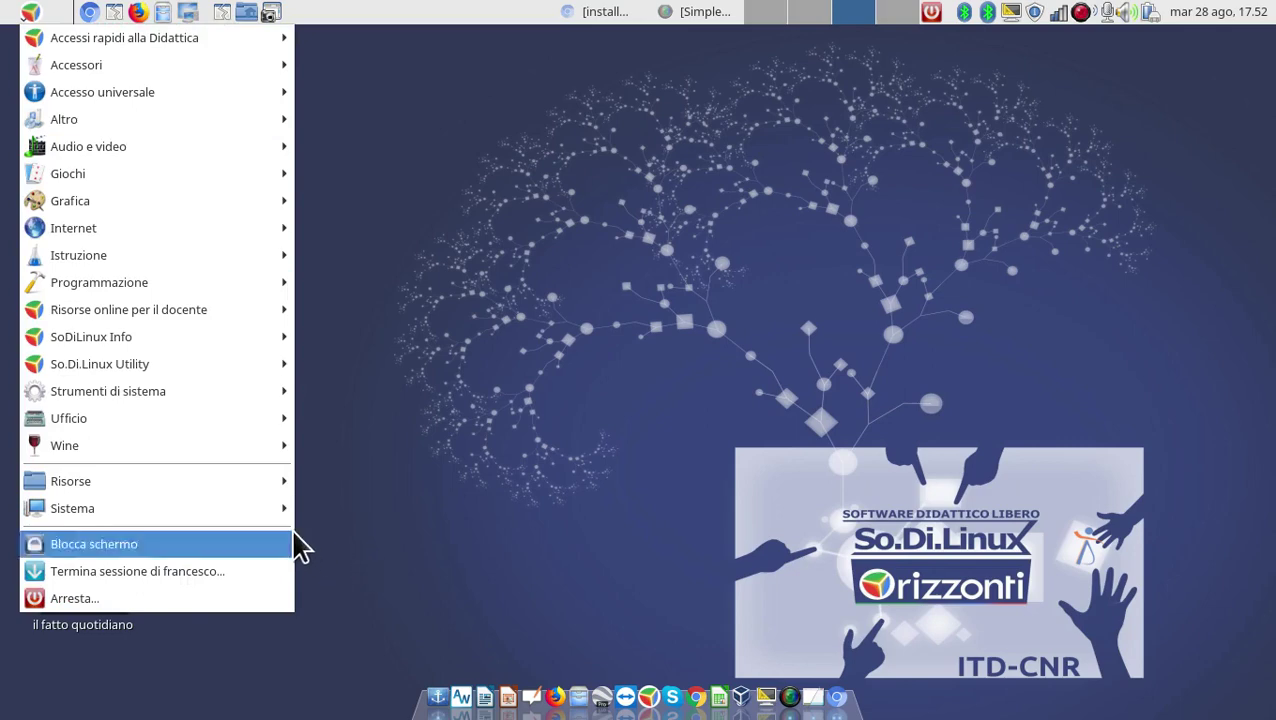
mouse_move(282, 506)
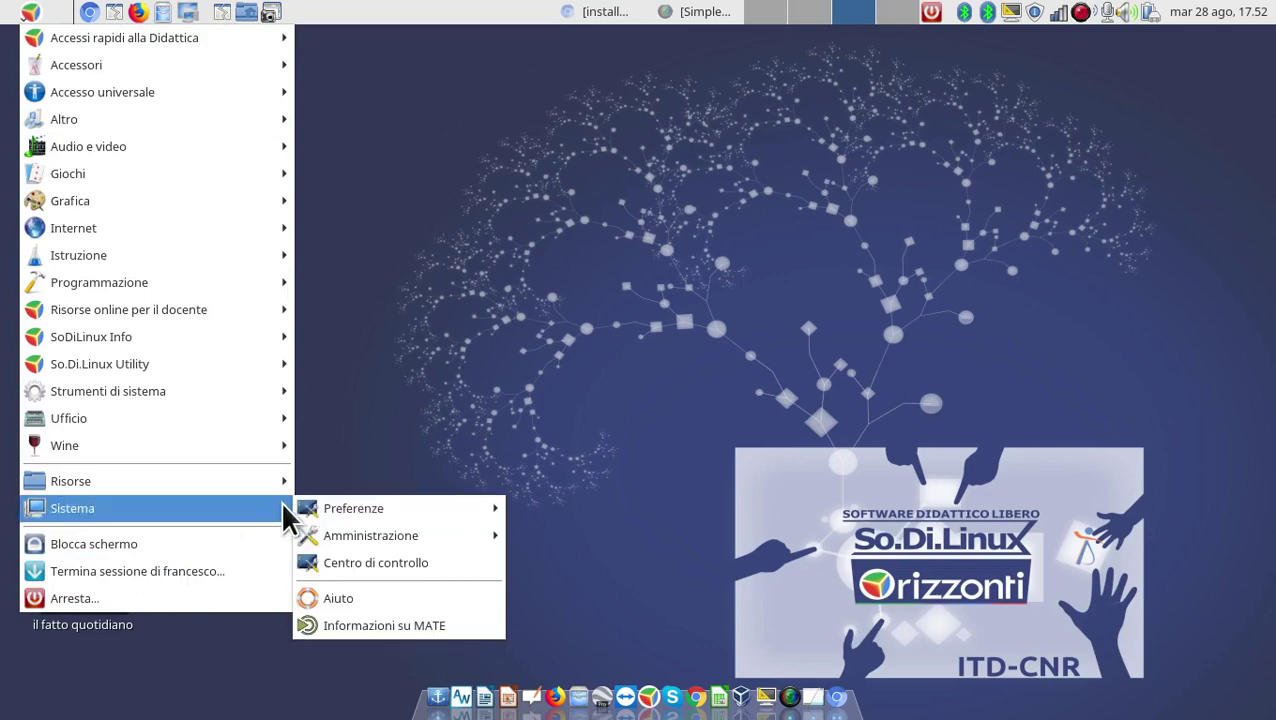
left_click(388, 578)
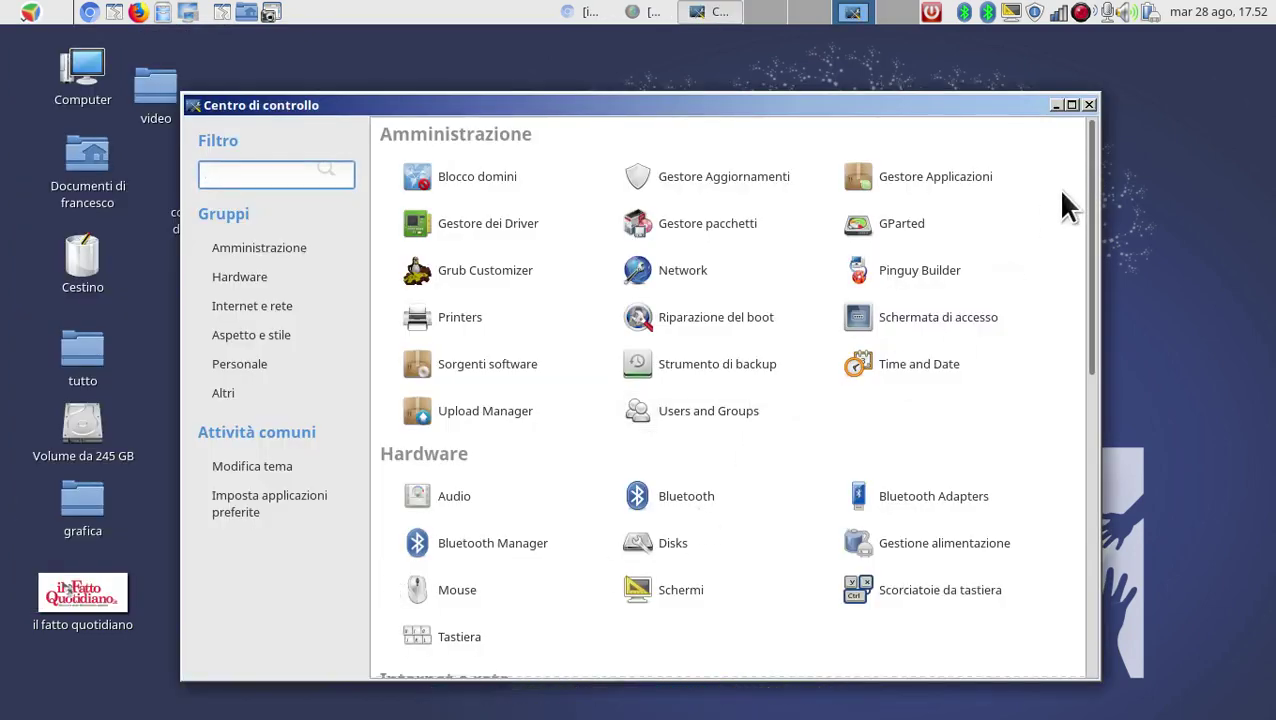